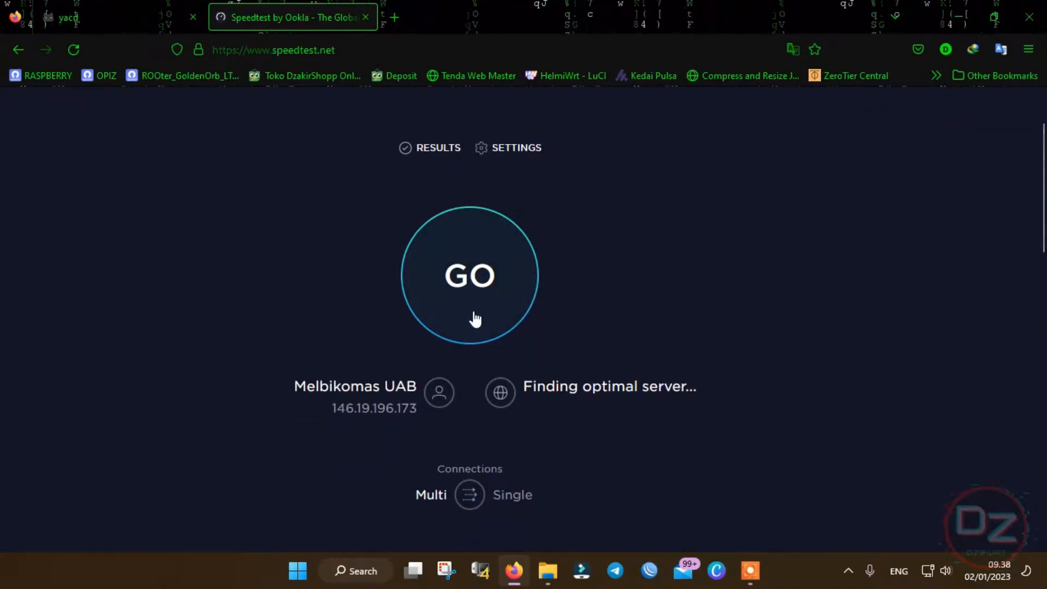
Run an internet speed test on the Speedtest page
{"action": "scroll", "coordinate": [472, 303], "scroll_direction": "up", "scroll_amount": 3}
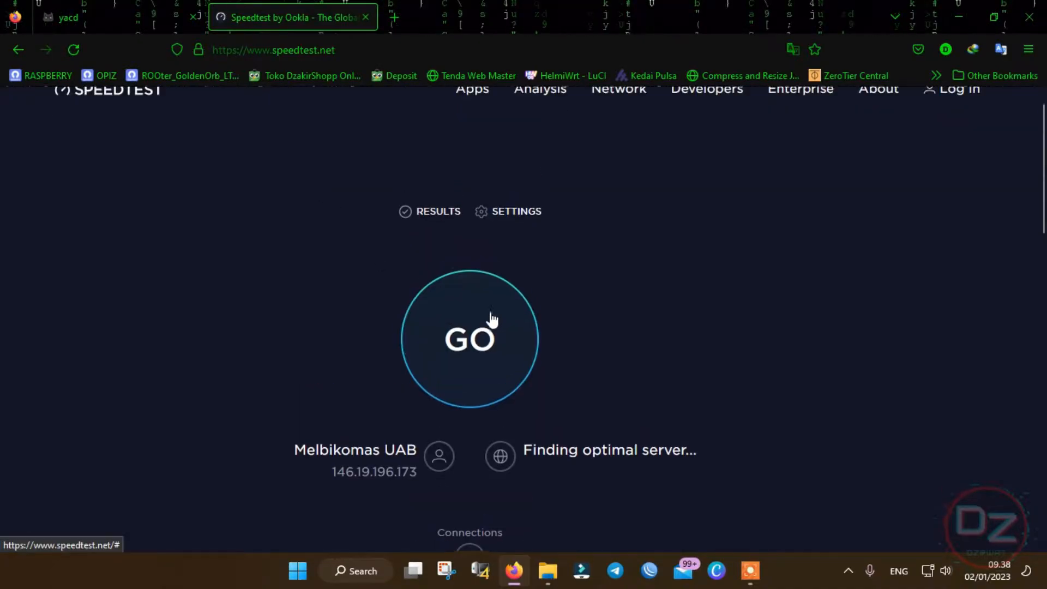
{"action": "left_click", "coordinate": [483, 384]}
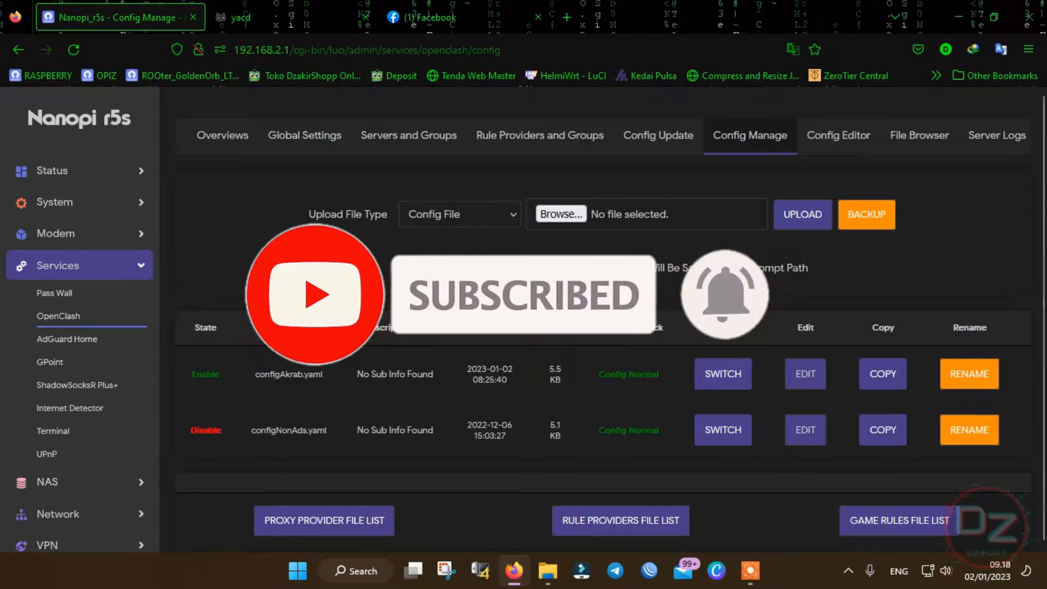
Review the OpenClash config file list, then switch to yacd and show its proxies
{"action": "scroll", "coordinate": [357, 275], "scroll_direction": "down", "scroll_amount": 1}
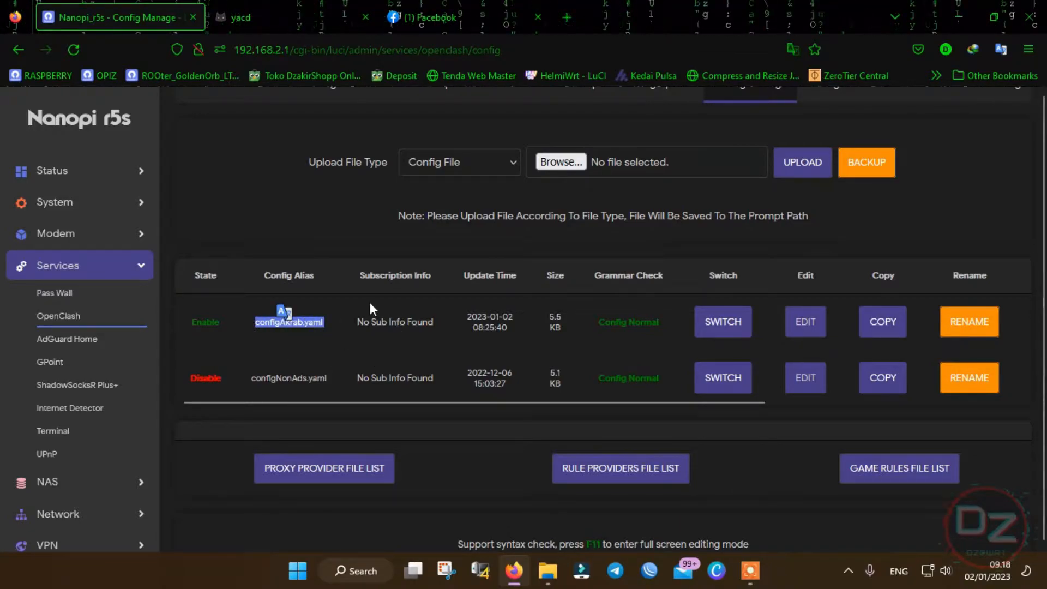
{"action": "scroll", "coordinate": [369, 303], "scroll_direction": "up", "scroll_amount": 1}
{"action": "left_click", "coordinate": [234, 17]}
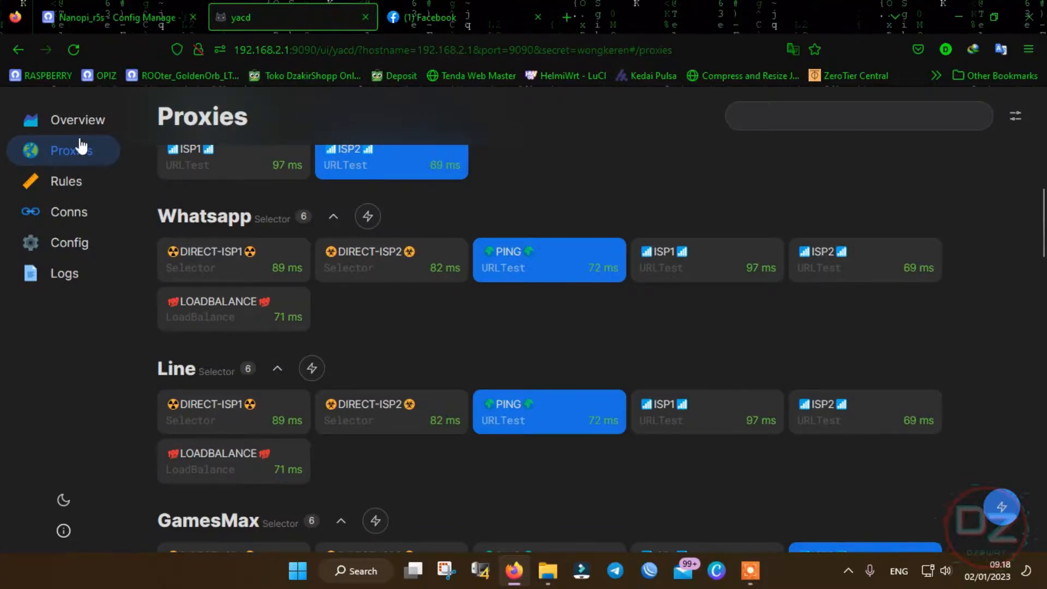
{"action": "left_click", "coordinate": [101, 123]}
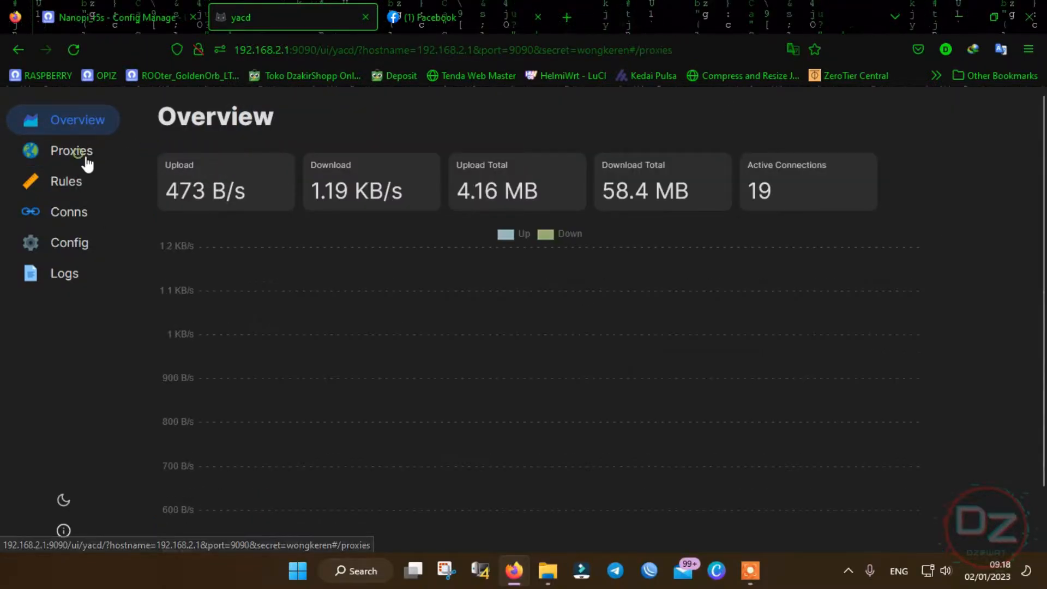
{"action": "left_click", "coordinate": [86, 159]}
Examine the ISP2, DIRECT-ISP1, DIRECT-ISP2, LOADBALANCE and PING proxy groups and their selected members
{"action": "scroll", "coordinate": [300, 232], "scroll_direction": "down", "scroll_amount": 1}
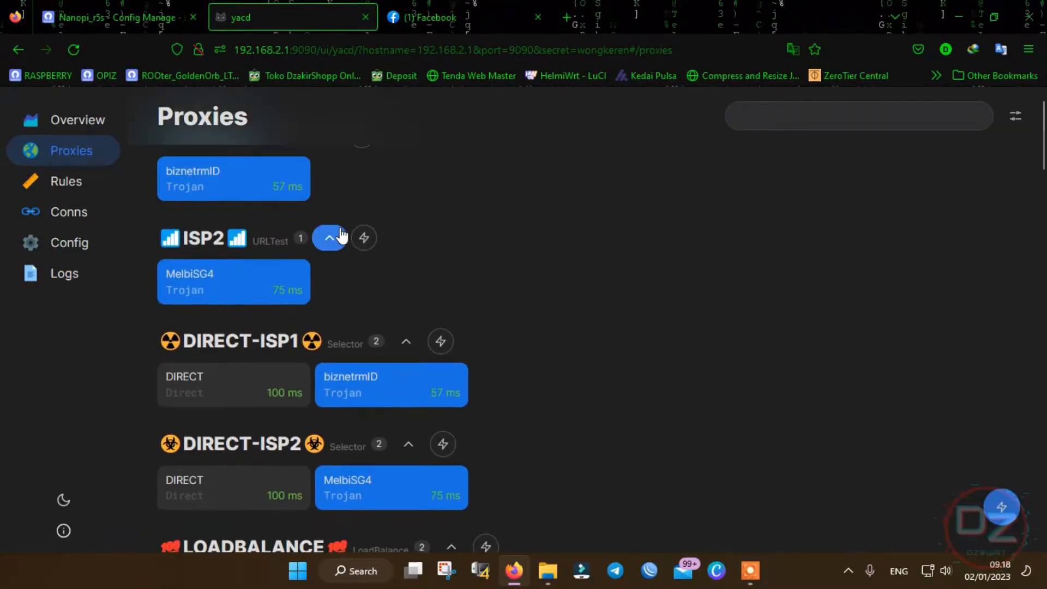
{"action": "scroll", "coordinate": [384, 213], "scroll_direction": "up", "scroll_amount": 1}
{"action": "scroll", "coordinate": [382, 225], "scroll_direction": "down", "scroll_amount": 2}
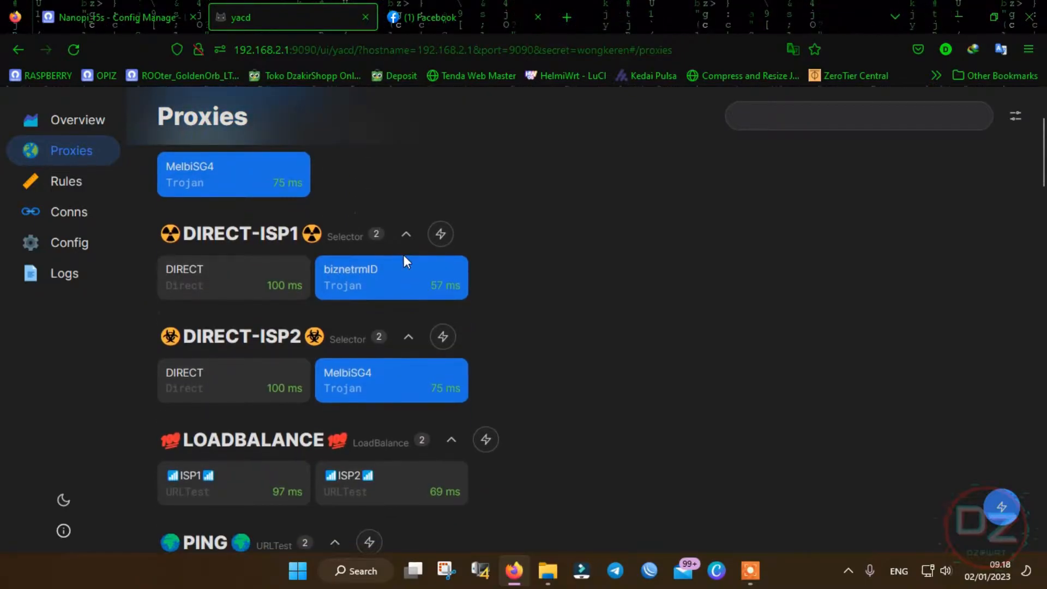
{"action": "scroll", "coordinate": [532, 306], "scroll_direction": "down", "scroll_amount": 3}
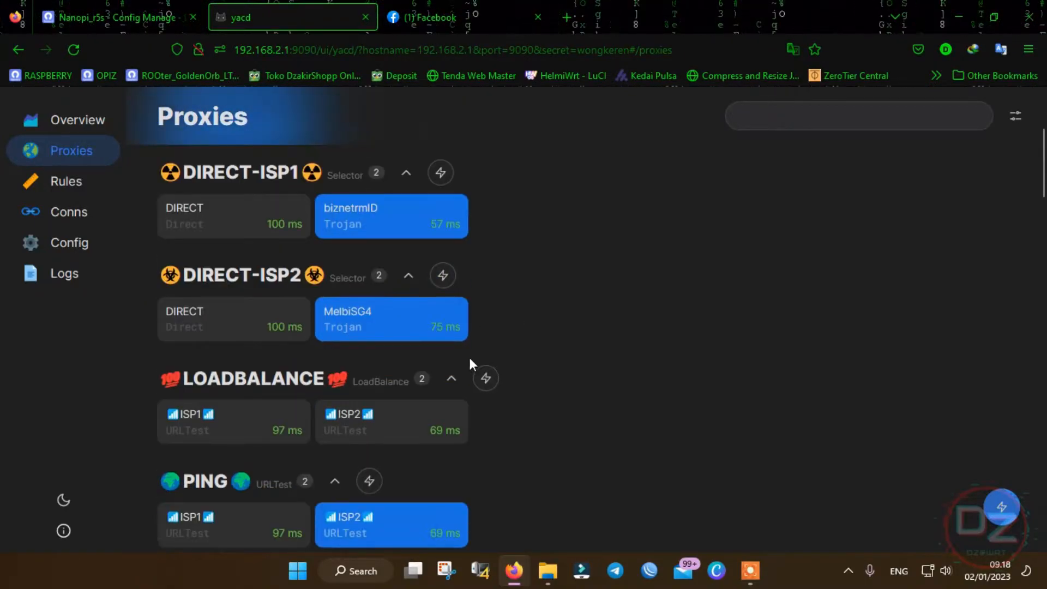
{"action": "scroll", "coordinate": [458, 319], "scroll_direction": "down", "scroll_amount": 2}
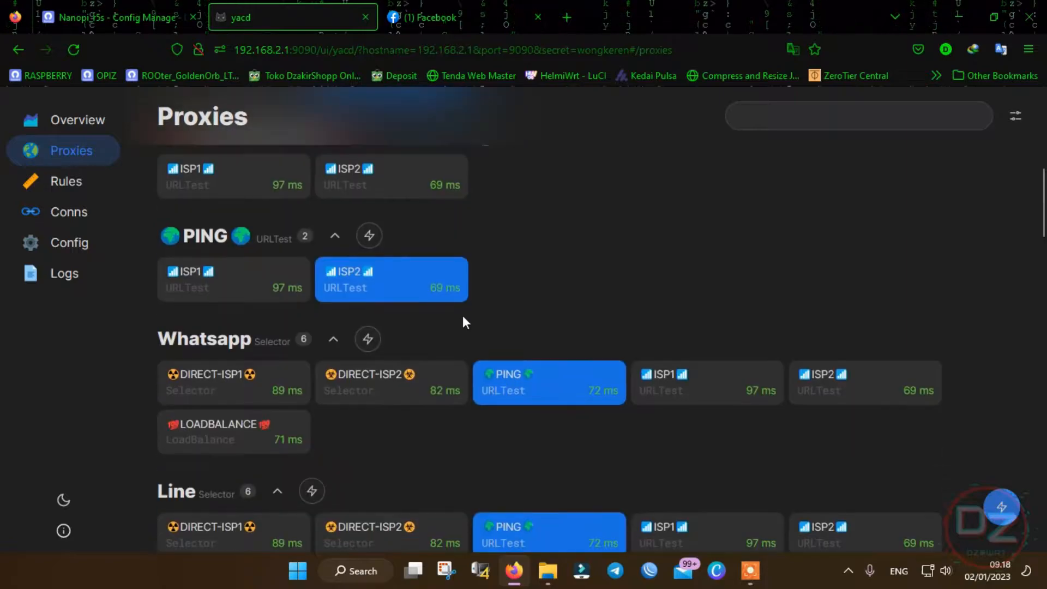
{"action": "scroll", "coordinate": [462, 326], "scroll_direction": "down", "scroll_amount": 2}
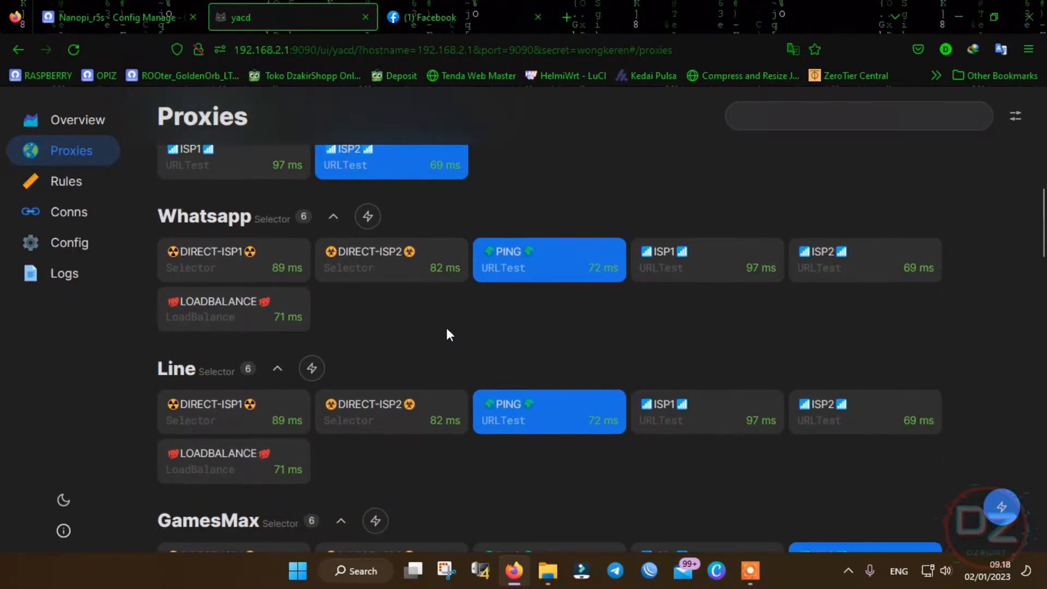
Examine which proxy is selected for the Line, GamesMax, MusicMax, TikTok, Facebook and Instagram groups
{"action": "scroll", "coordinate": [474, 338], "scroll_direction": "down", "scroll_amount": 1}
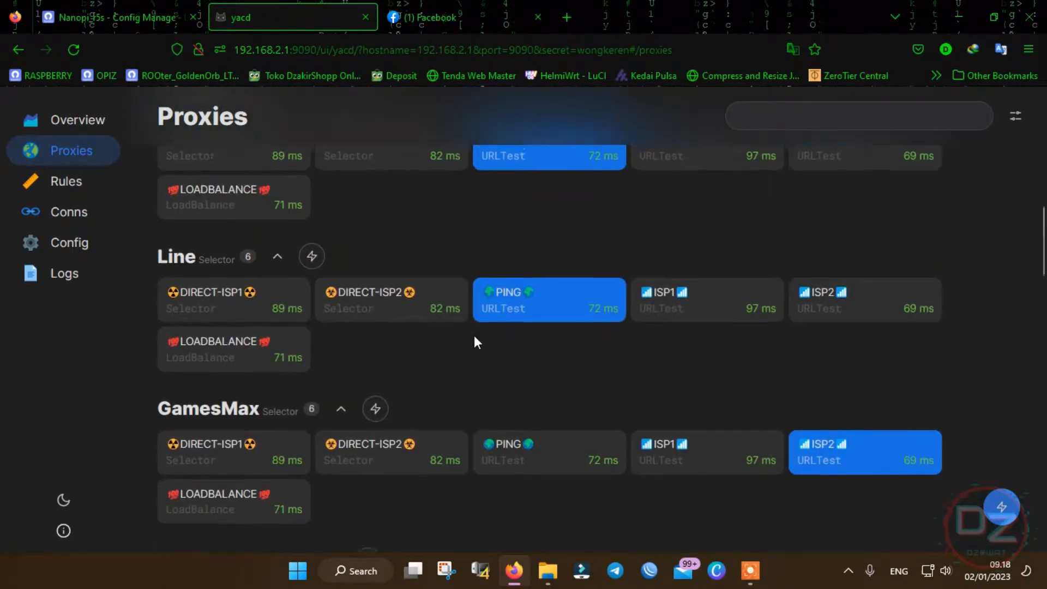
{"action": "scroll", "coordinate": [514, 355], "scroll_direction": "down", "scroll_amount": 3}
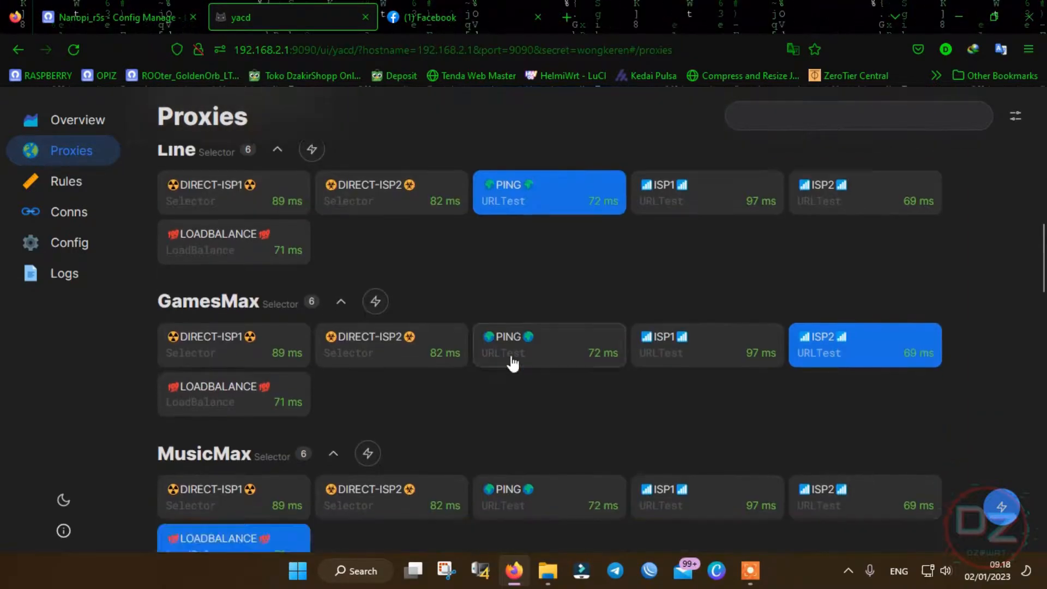
{"action": "scroll", "coordinate": [475, 353], "scroll_direction": "down", "scroll_amount": 3}
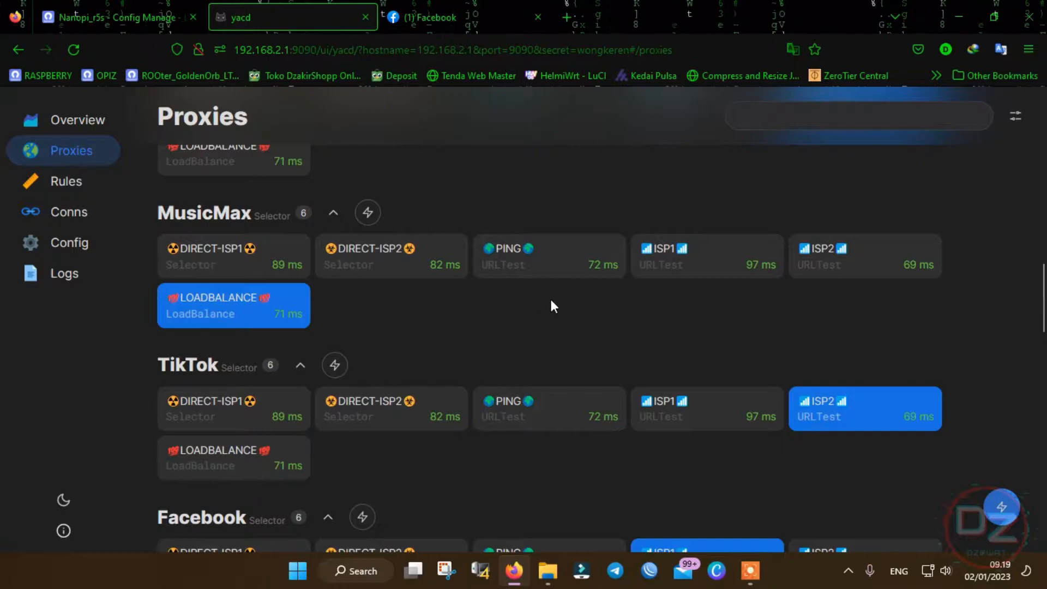
{"action": "scroll", "coordinate": [500, 313], "scroll_direction": "up", "scroll_amount": 3}
{"action": "scroll", "coordinate": [484, 311], "scroll_direction": "down", "scroll_amount": 5}
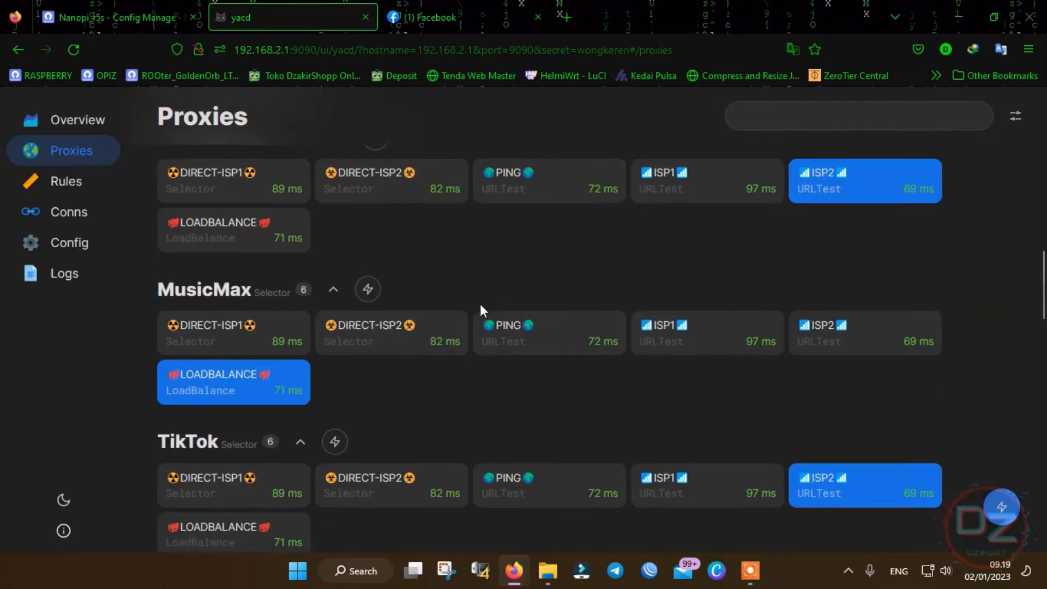
{"action": "scroll", "coordinate": [493, 294], "scroll_direction": "down", "scroll_amount": 3}
{"action": "scroll", "coordinate": [464, 262], "scroll_direction": "up", "scroll_amount": 2}
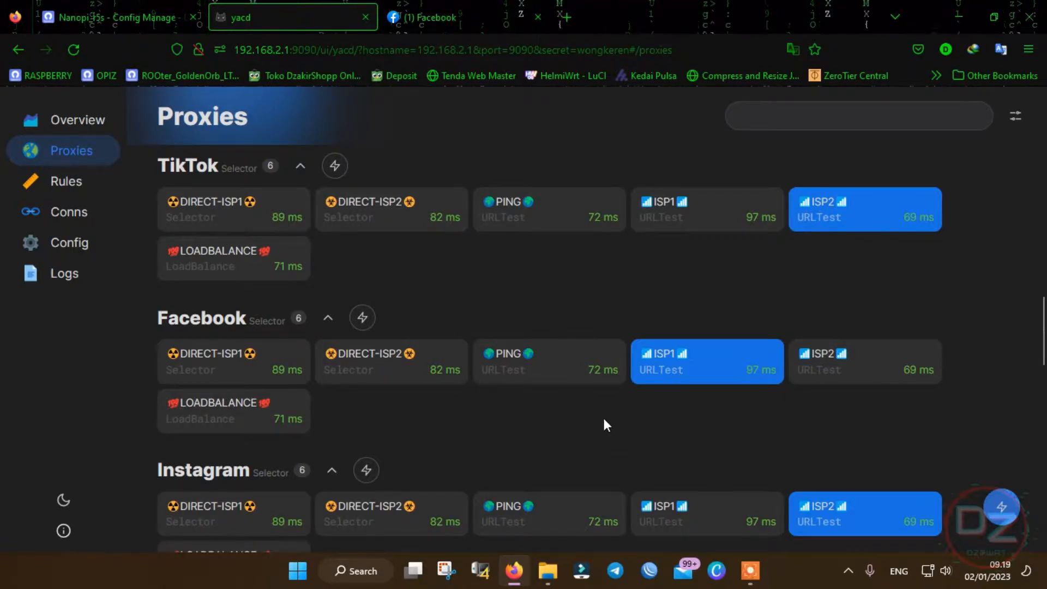
Return to the OpenClash config management page and examine the RULE-SET entries under rules in configAkrab.yaml
{"action": "left_click", "coordinate": [153, 7]}
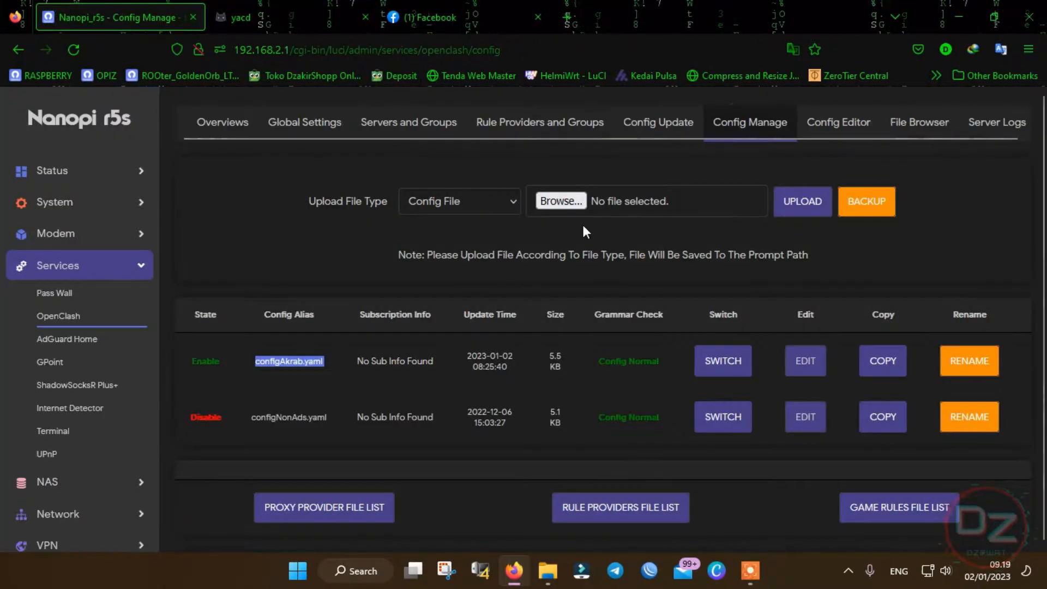
{"action": "scroll", "coordinate": [546, 315], "scroll_direction": "down", "scroll_amount": 5}
{"action": "scroll", "coordinate": [643, 331], "scroll_direction": "down", "scroll_amount": 2}
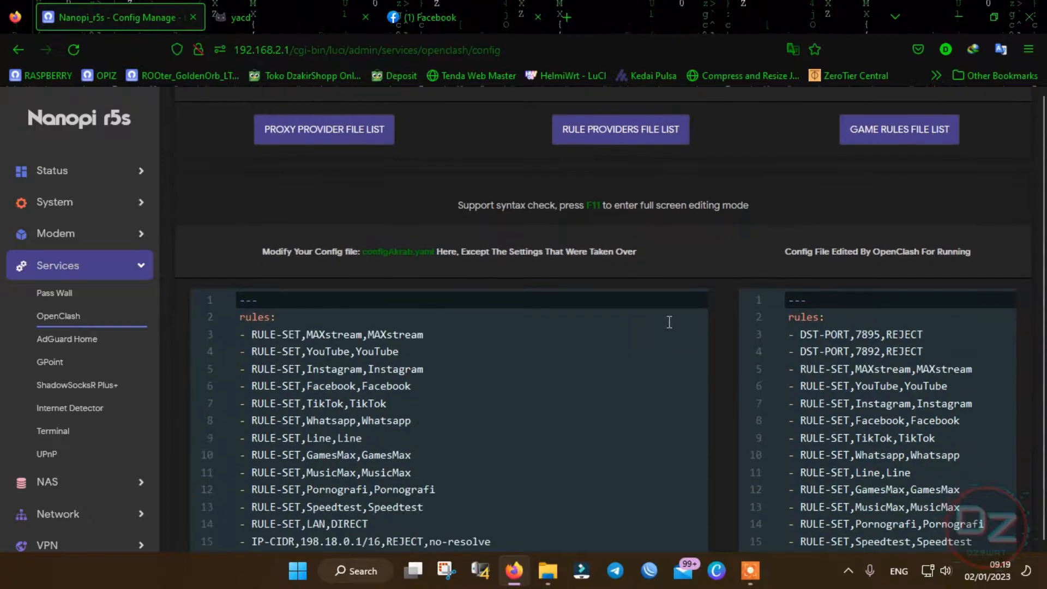
{"action": "scroll", "coordinate": [712, 326], "scroll_direction": "down", "scroll_amount": 1}
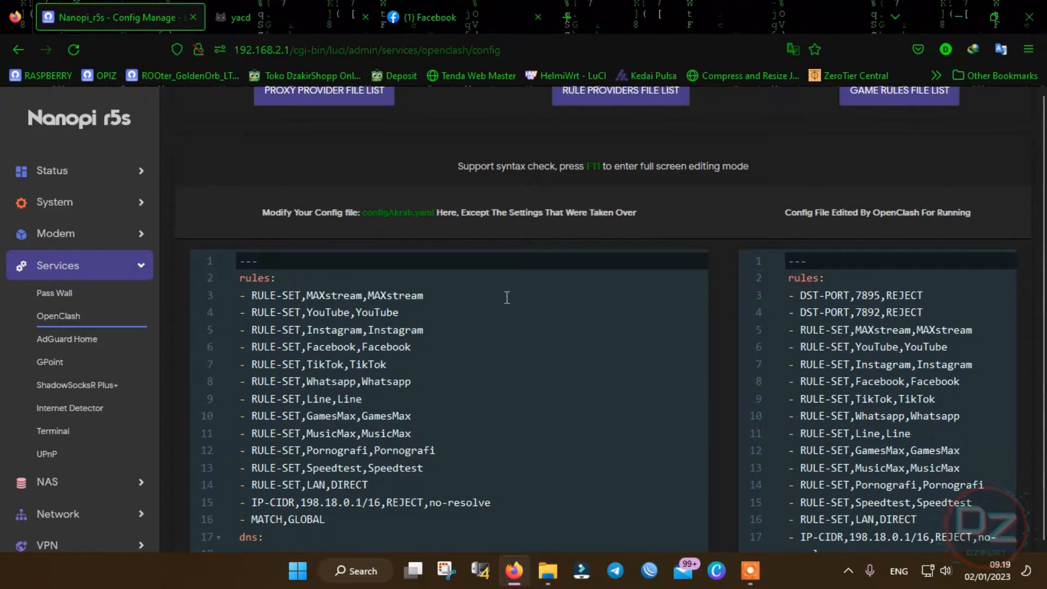
{"action": "scroll", "coordinate": [484, 326], "scroll_direction": "down", "scroll_amount": 1}
{"action": "scroll", "coordinate": [519, 321], "scroll_direction": "up", "scroll_amount": 1}
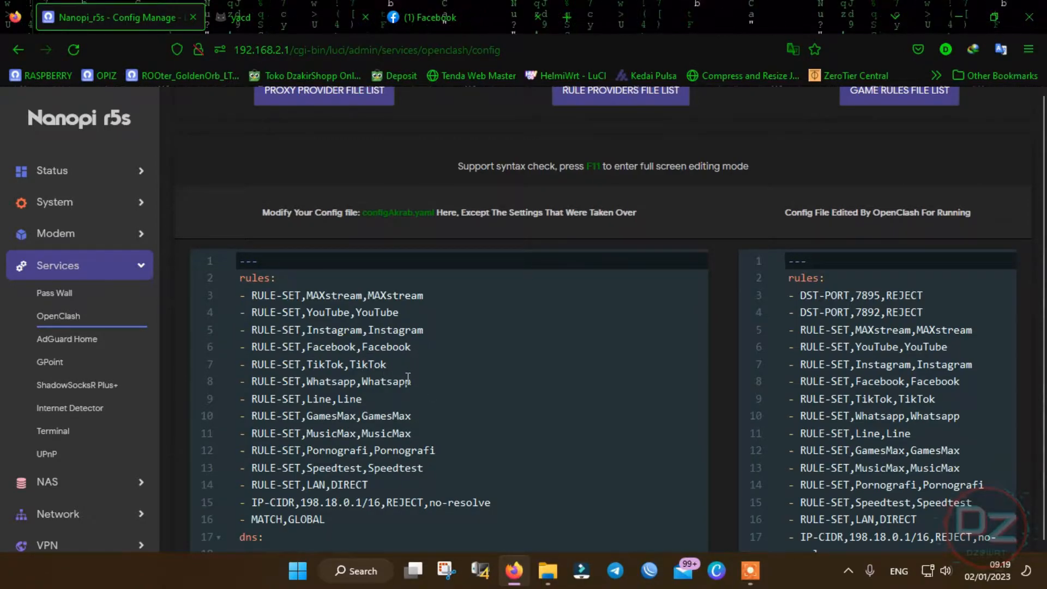
{"action": "scroll", "coordinate": [385, 336], "scroll_direction": "down", "scroll_amount": 1}
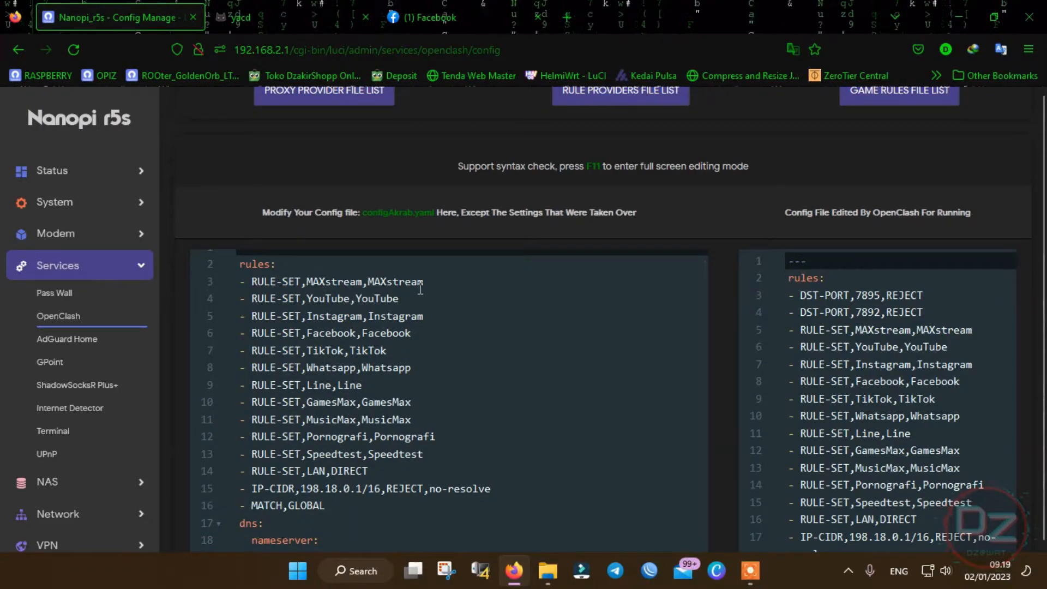
{"action": "double_click", "coordinate": [382, 298]}
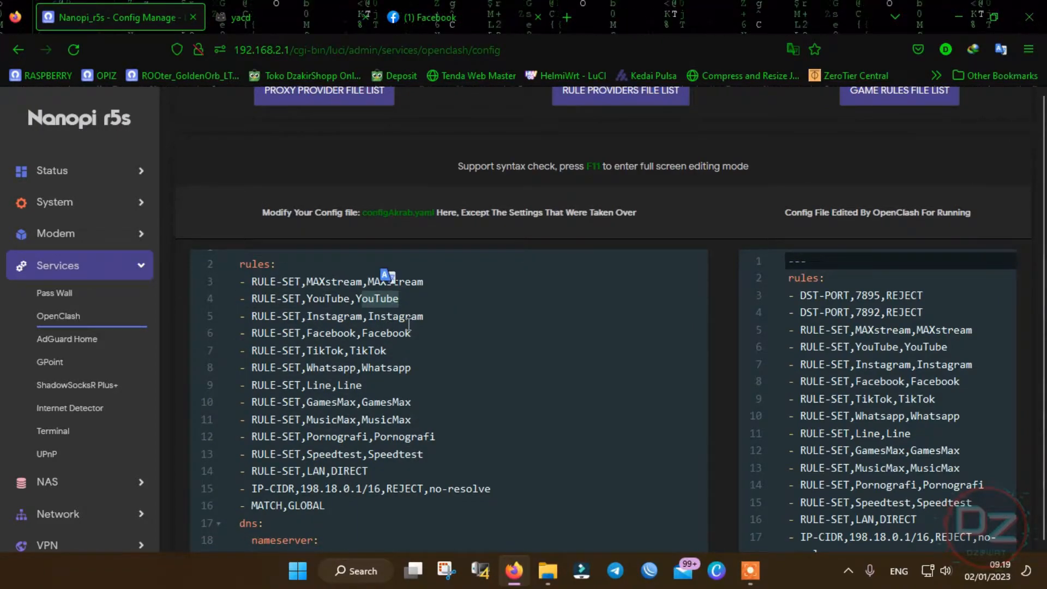
{"action": "scroll", "coordinate": [404, 328], "scroll_direction": "down", "scroll_amount": 1}
{"action": "scroll", "coordinate": [403, 347], "scroll_direction": "down", "scroll_amount": 1}
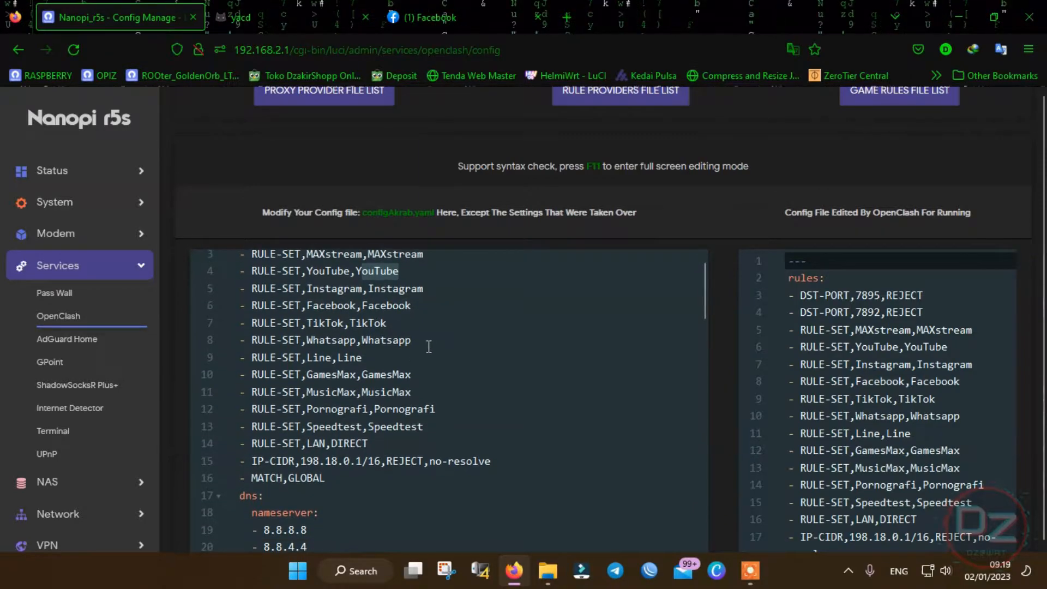
{"action": "scroll", "coordinate": [355, 369], "scroll_direction": "down", "scroll_amount": 1}
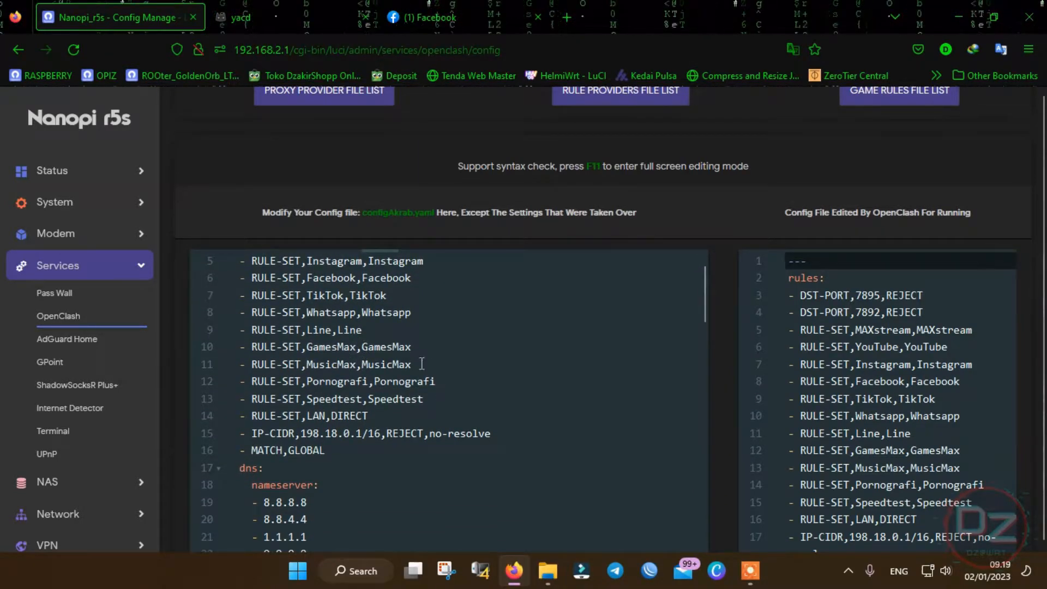
Examine the dns, unified-delay, port and mode settings in configAkrab.yaml
{"action": "scroll", "coordinate": [448, 343], "scroll_direction": "down", "scroll_amount": 5}
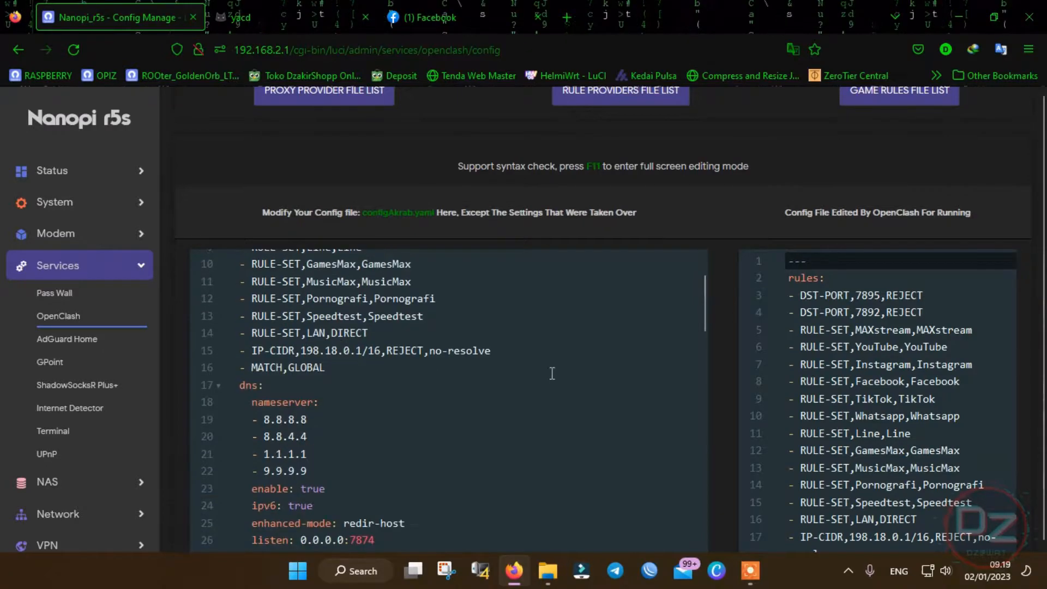
{"action": "scroll", "coordinate": [562, 388], "scroll_direction": "down", "scroll_amount": 7}
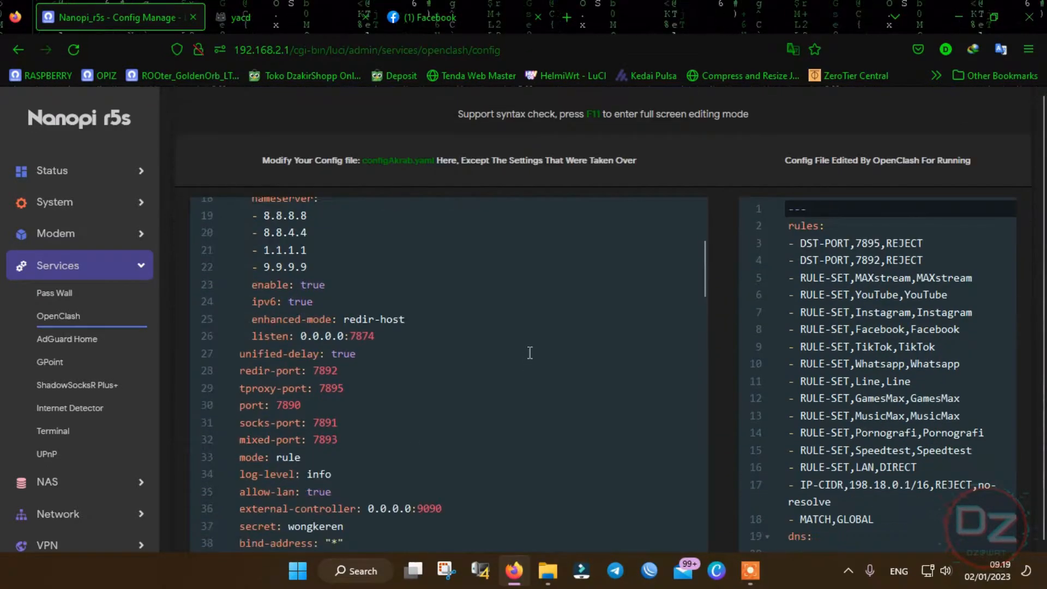
{"action": "scroll", "coordinate": [463, 354], "scroll_direction": "down", "scroll_amount": 2}
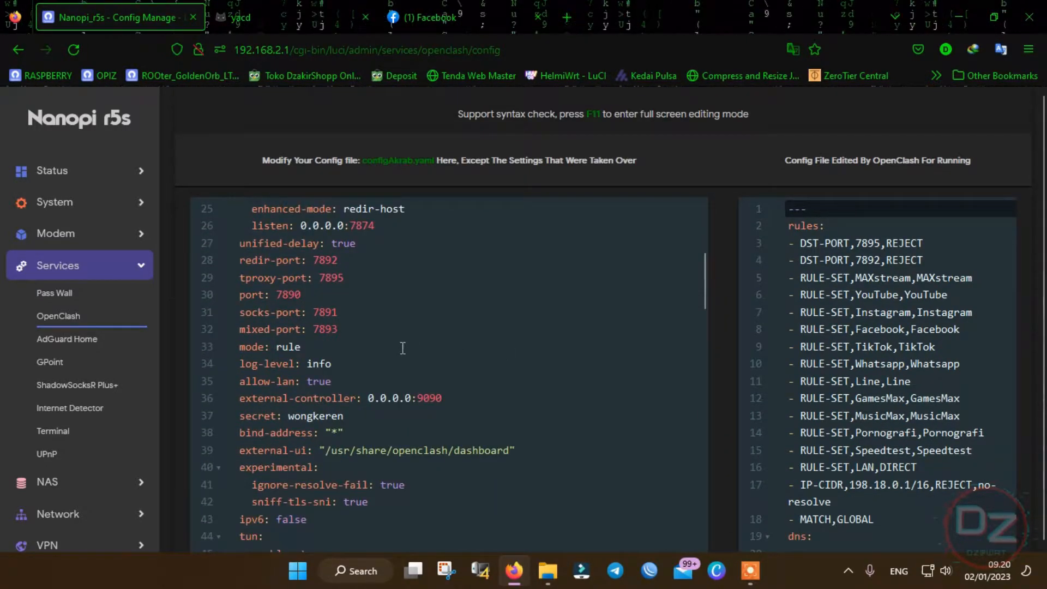
{"action": "scroll", "coordinate": [384, 348], "scroll_direction": "up", "scroll_amount": 3}
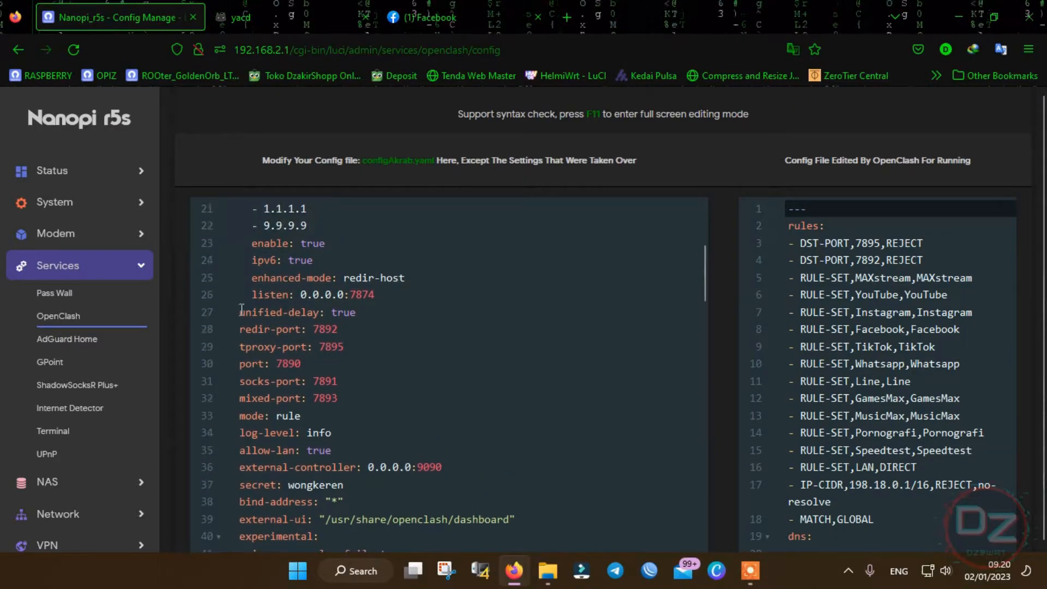
{"action": "scroll", "coordinate": [314, 344], "scroll_direction": "up", "scroll_amount": 2}
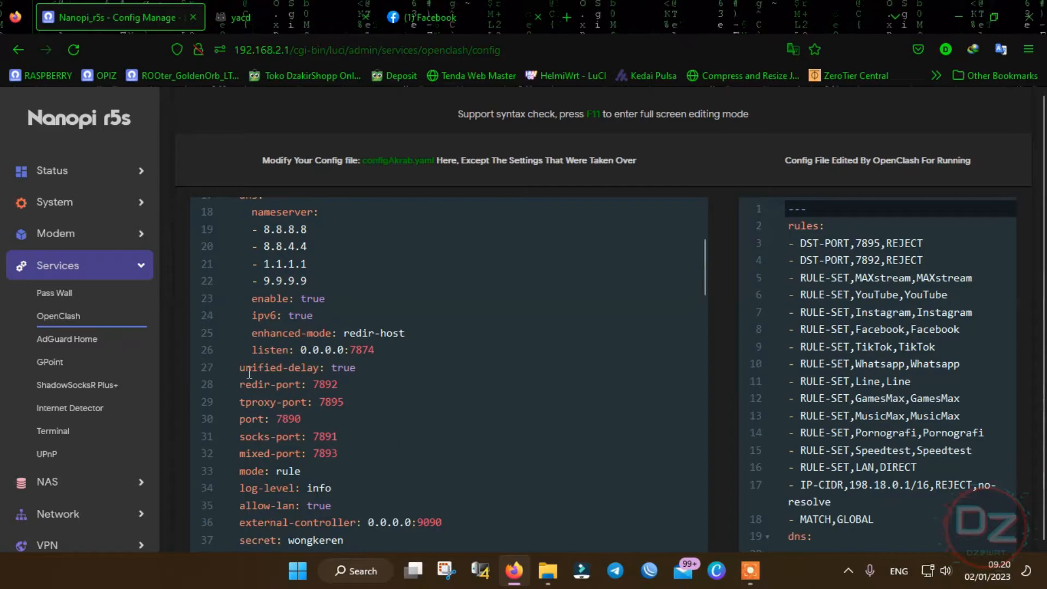
Check the OpenClash global Meta settings for Meta Core, TCP concurrency and the sniffer
{"action": "scroll", "coordinate": [715, 257], "scroll_direction": "up", "scroll_amount": 10}
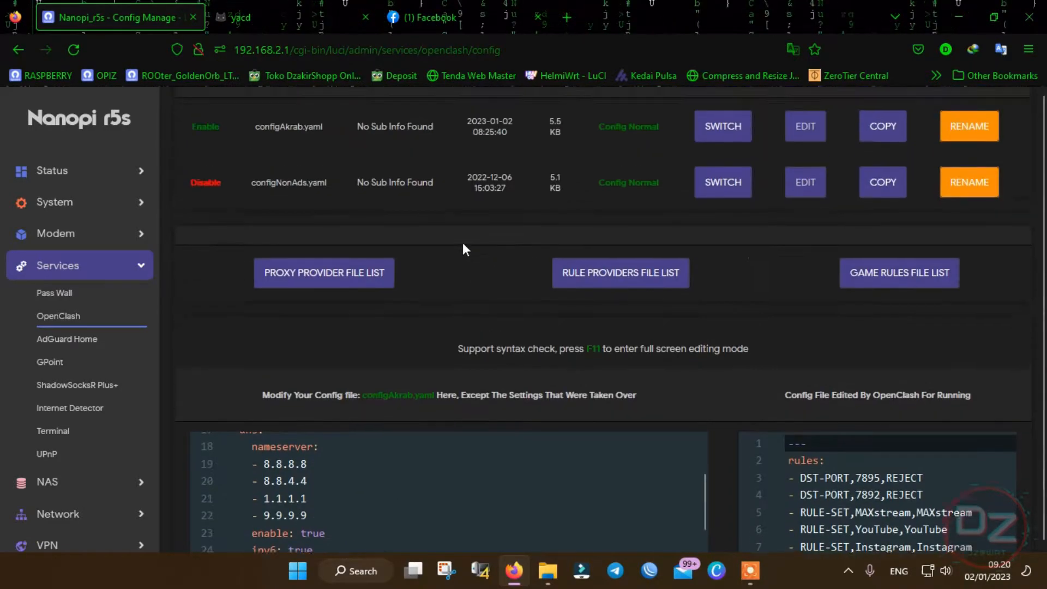
{"action": "left_click", "coordinate": [309, 148]}
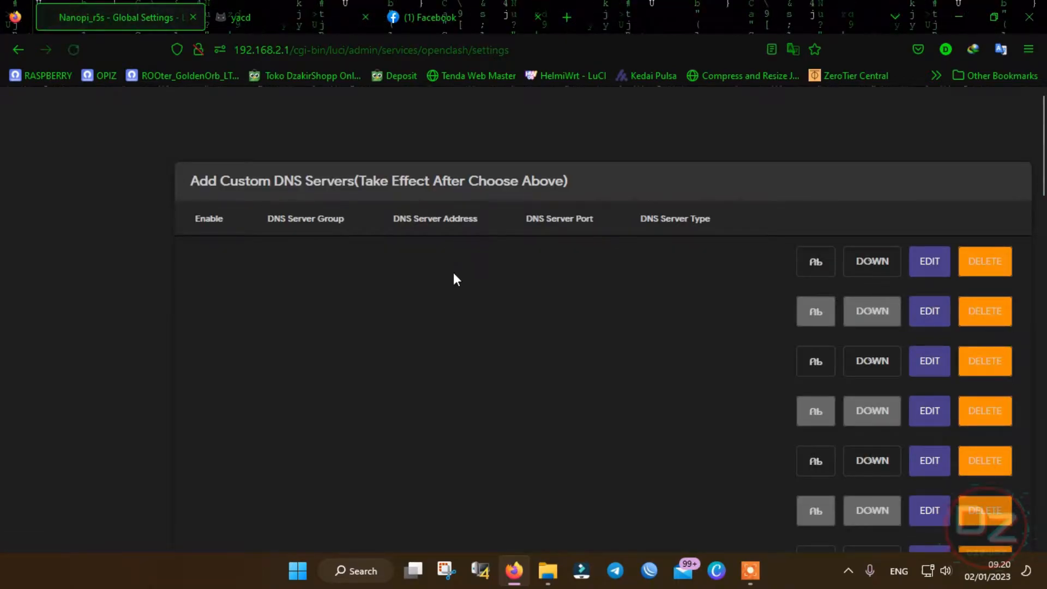
{"action": "left_click", "coordinate": [527, 203]}
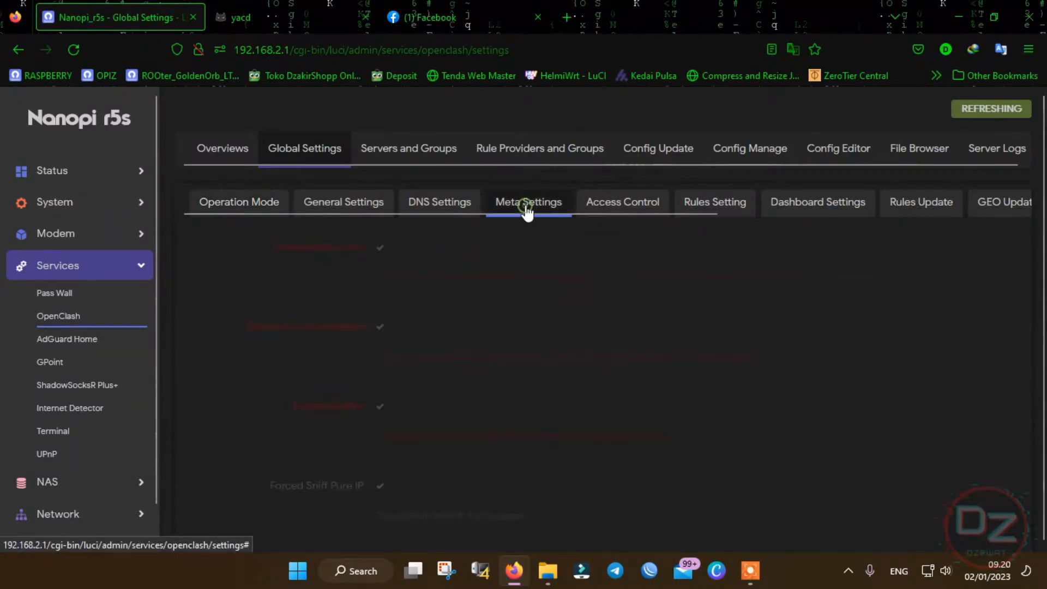
{"action": "scroll", "coordinate": [364, 213], "scroll_direction": "down", "scroll_amount": 1}
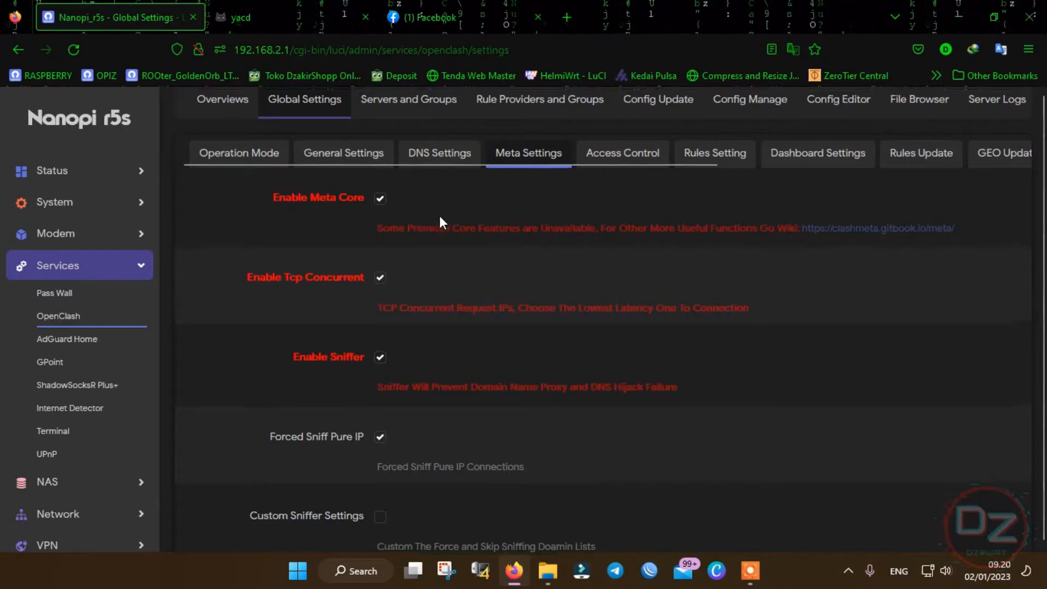
{"action": "scroll", "coordinate": [439, 215], "scroll_direction": "up", "scroll_amount": 1}
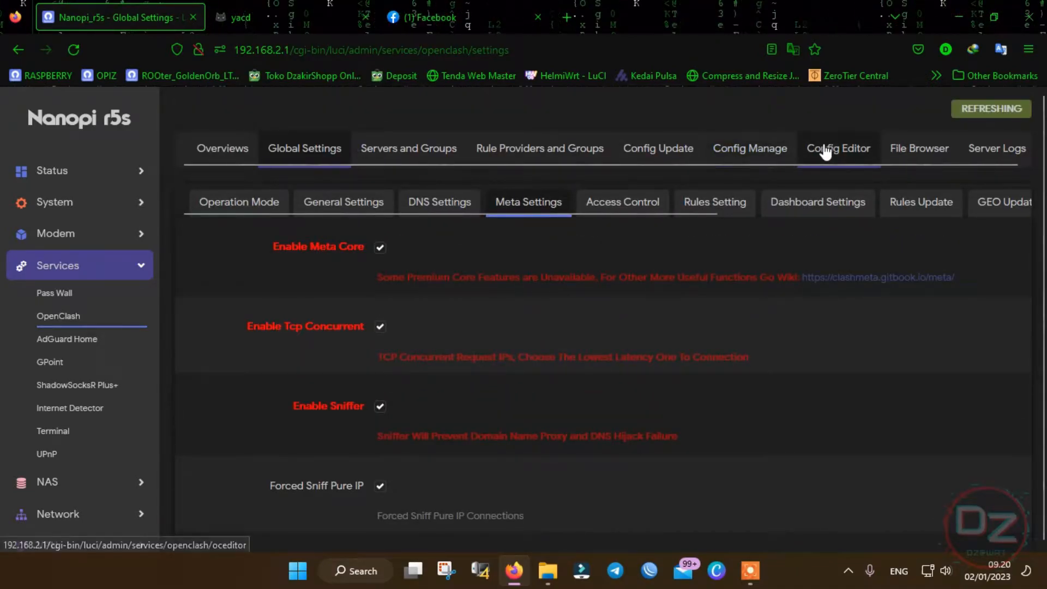
Go back to the contents of configAkrab.yaml and examine the unified-delay line below the dns section
{"action": "left_click", "coordinate": [763, 149]}
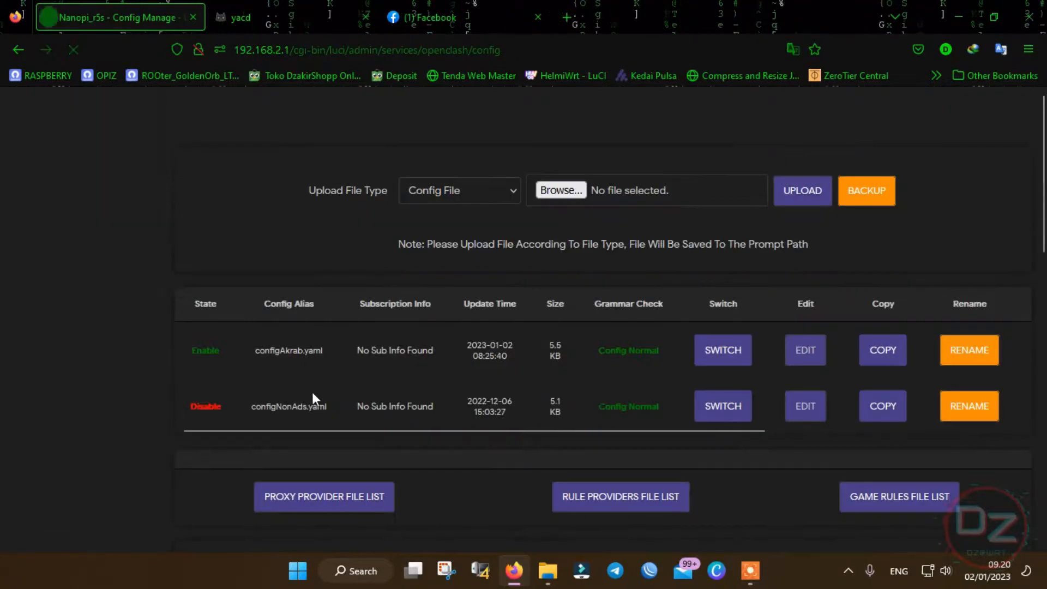
{"action": "scroll", "coordinate": [312, 392], "scroll_direction": "down", "scroll_amount": 5}
{"action": "scroll", "coordinate": [298, 381], "scroll_direction": "down", "scroll_amount": 10}
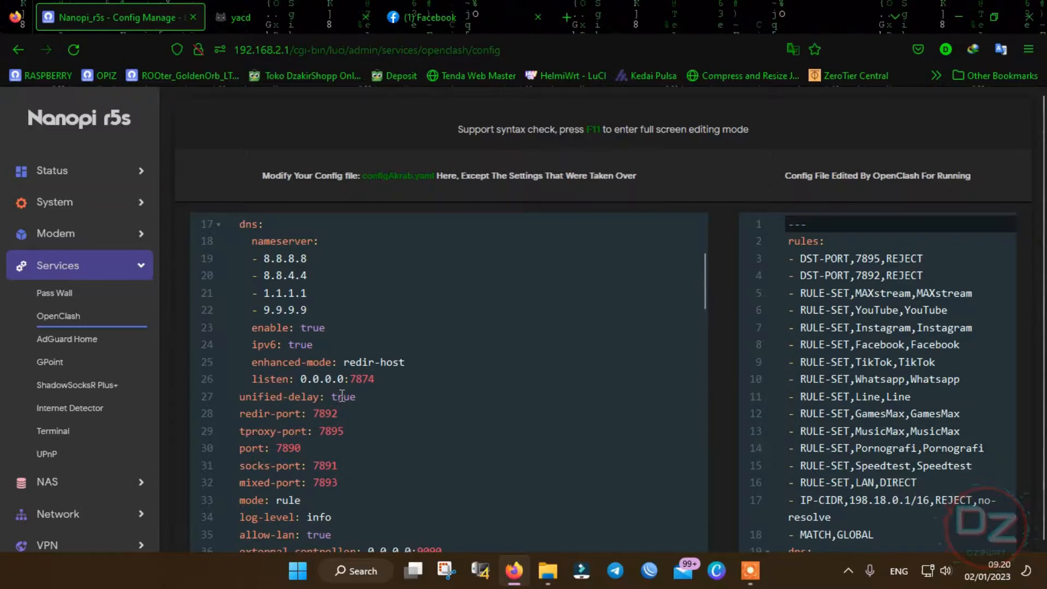
Highlight the unified-delay setting in configAkrab.yaml and compare the proxy latencies of the app groups in the yacd dashboard
{"action": "left_click_drag", "start_coordinate": [357, 400], "coordinate": [242, 402]}
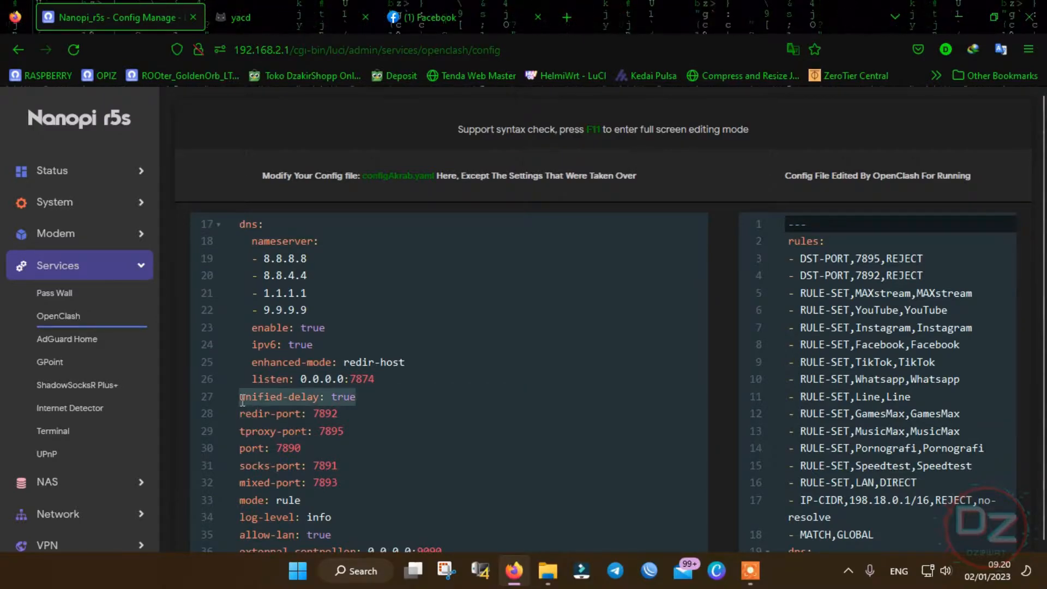
{"action": "left_click", "coordinate": [283, 3]}
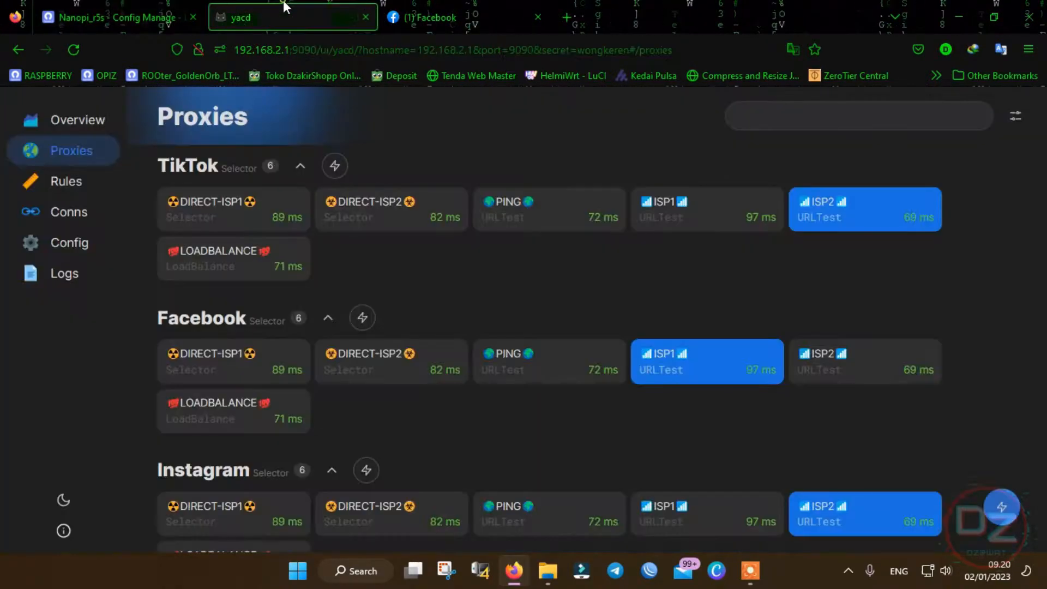
{"action": "scroll", "coordinate": [295, 230], "scroll_direction": "up", "scroll_amount": 2}
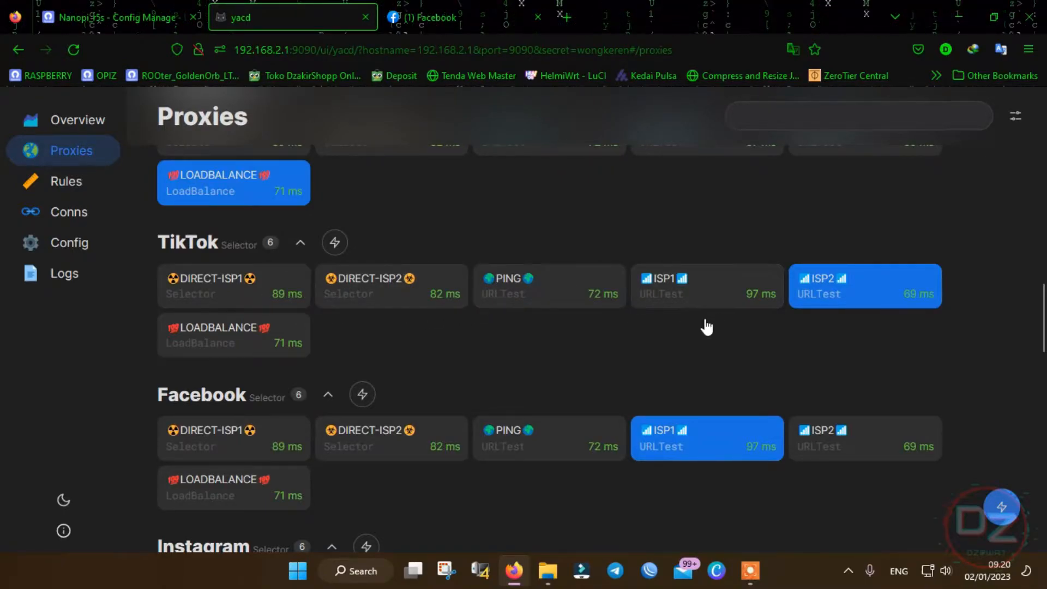
{"action": "scroll", "coordinate": [600, 248], "scroll_direction": "up", "scroll_amount": 1}
Return to configAkrab.yaml and examine the tun, profile and rule-providers sections with their rule_provider file paths
{"action": "left_click", "coordinate": [118, 17]}
{"action": "scroll", "coordinate": [552, 331], "scroll_direction": "down", "scroll_amount": 3}
{"action": "scroll", "coordinate": [553, 330], "scroll_direction": "down", "scroll_amount": 5}
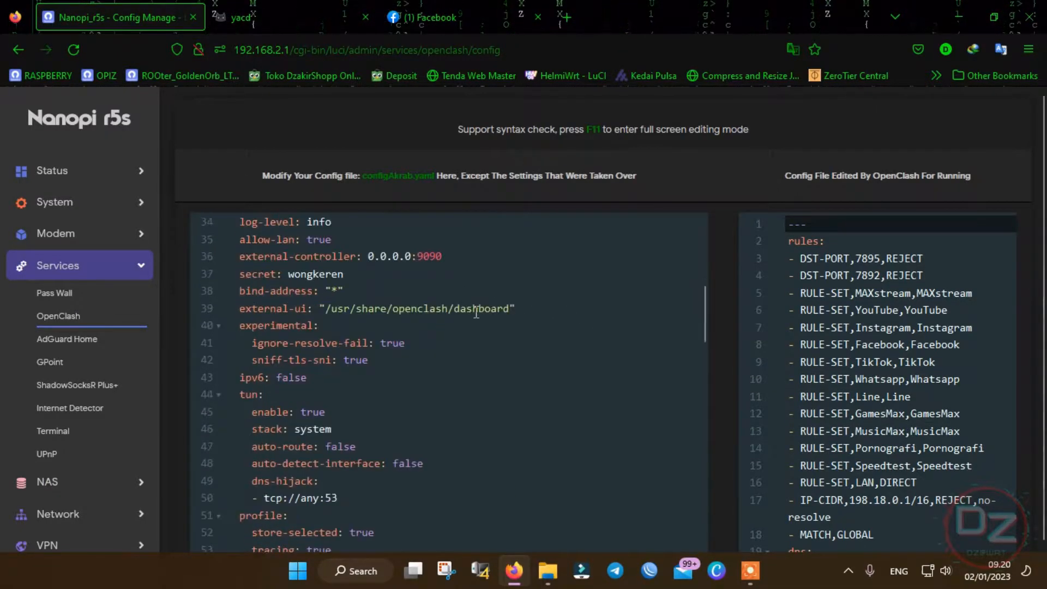
{"action": "scroll", "coordinate": [727, 300], "scroll_direction": "down", "scroll_amount": 2}
{"action": "scroll", "coordinate": [636, 311], "scroll_direction": "down", "scroll_amount": 3}
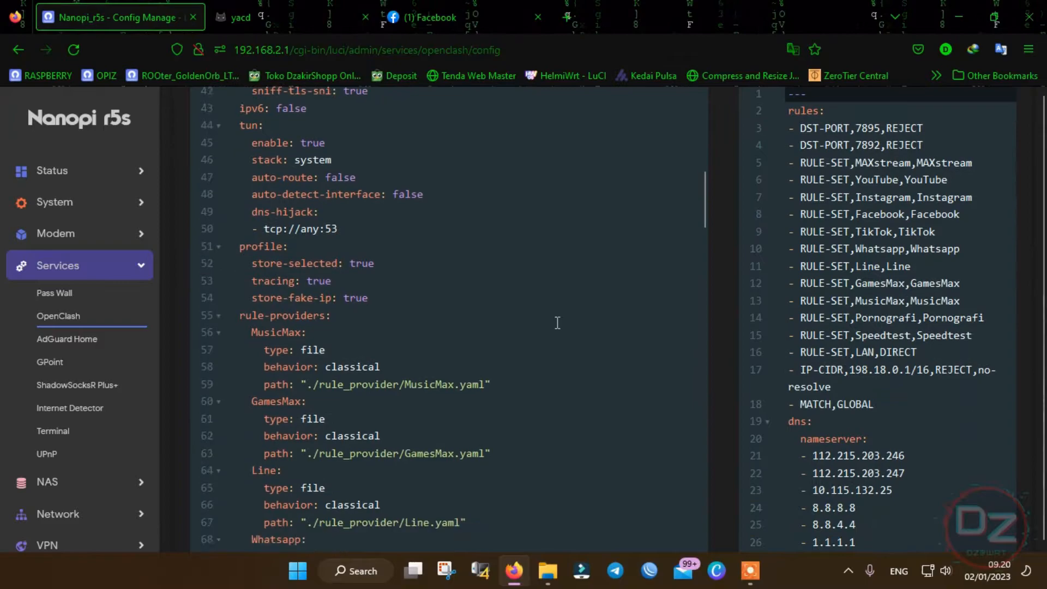
{"action": "scroll", "coordinate": [430, 292], "scroll_direction": "down", "scroll_amount": 5}
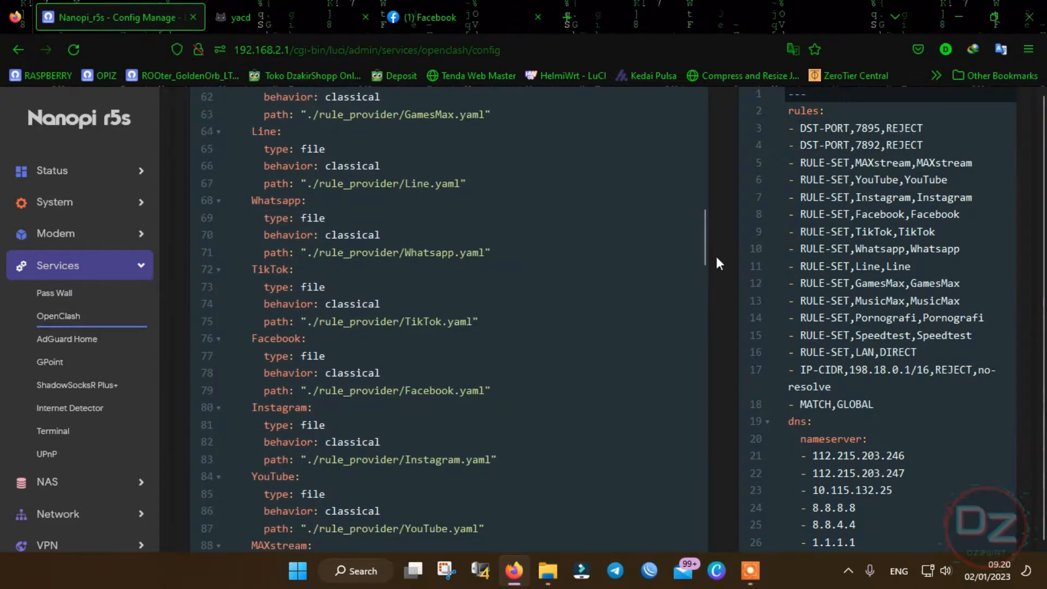
Log in to the OpenClash File Browser with the saved username and password
{"action": "scroll", "coordinate": [724, 250], "scroll_direction": "up", "scroll_amount": 4}
{"action": "scroll", "coordinate": [724, 250], "scroll_direction": "up", "scroll_amount": 6}
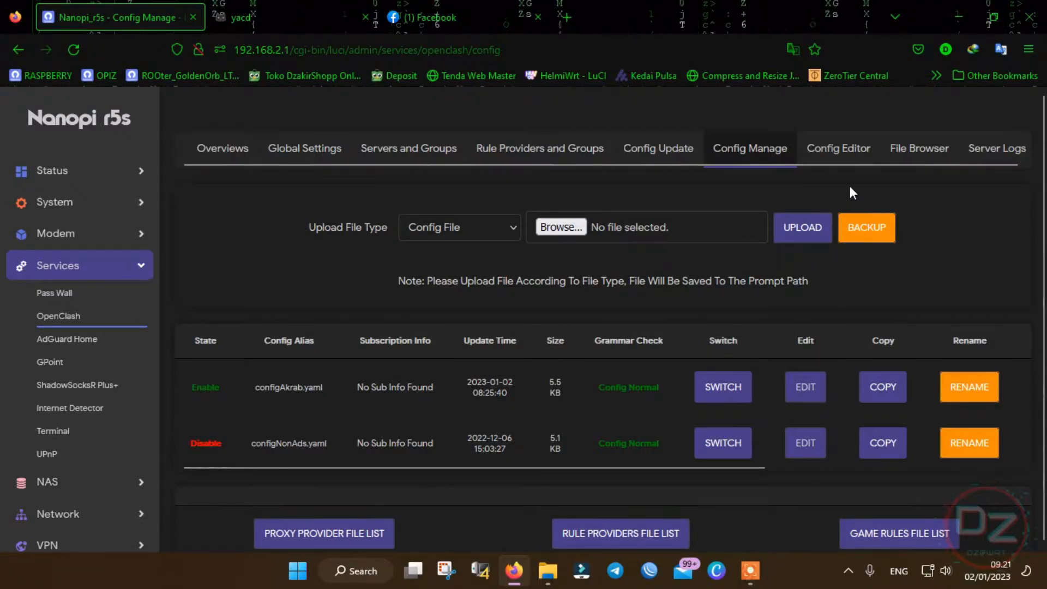
{"action": "left_click", "coordinate": [833, 156]}
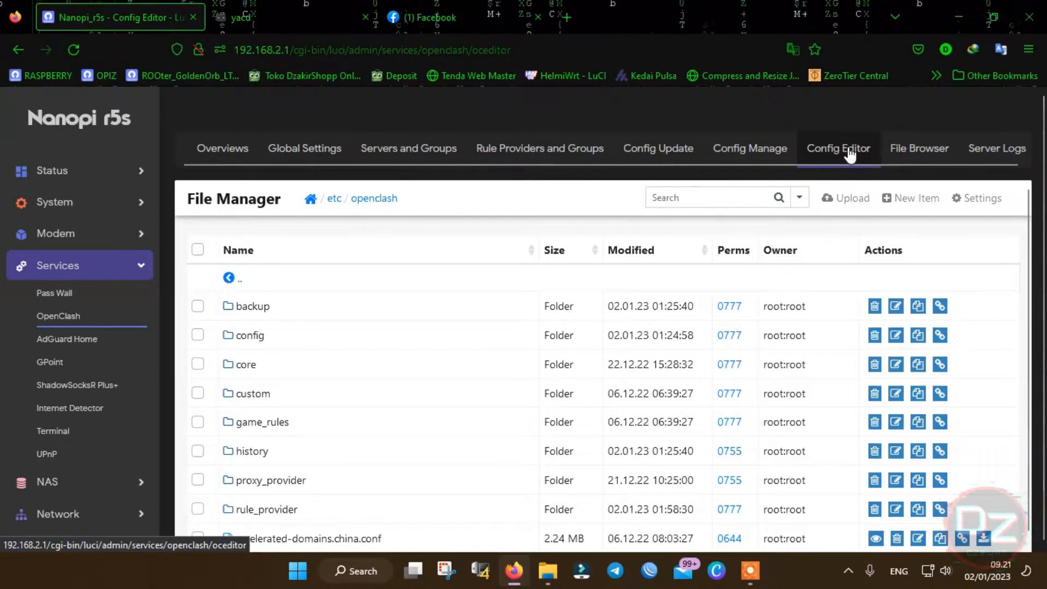
{"action": "left_click", "coordinate": [921, 151]}
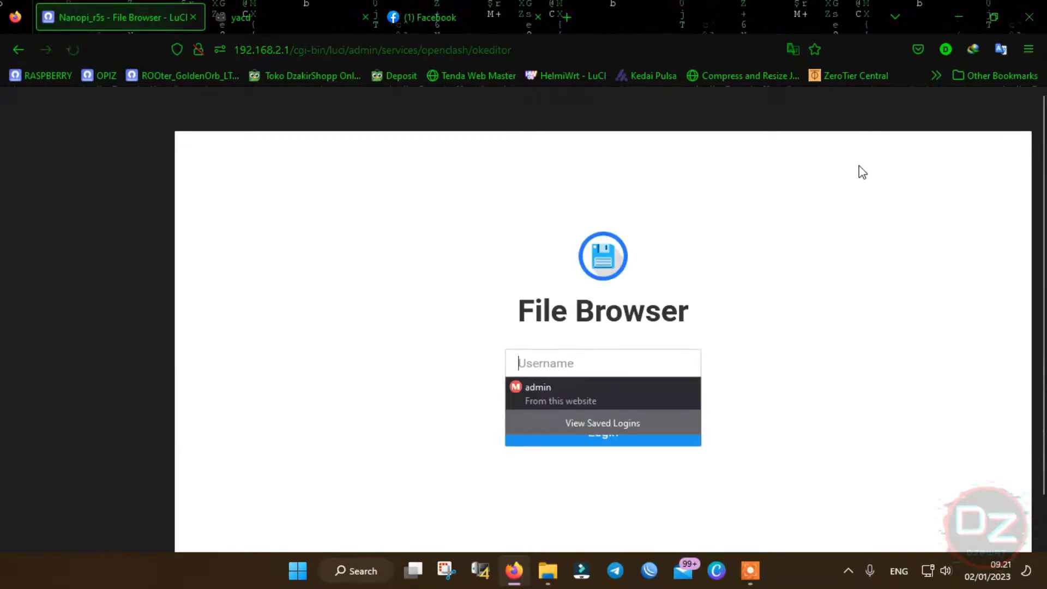
{"action": "left_click", "coordinate": [587, 394]}
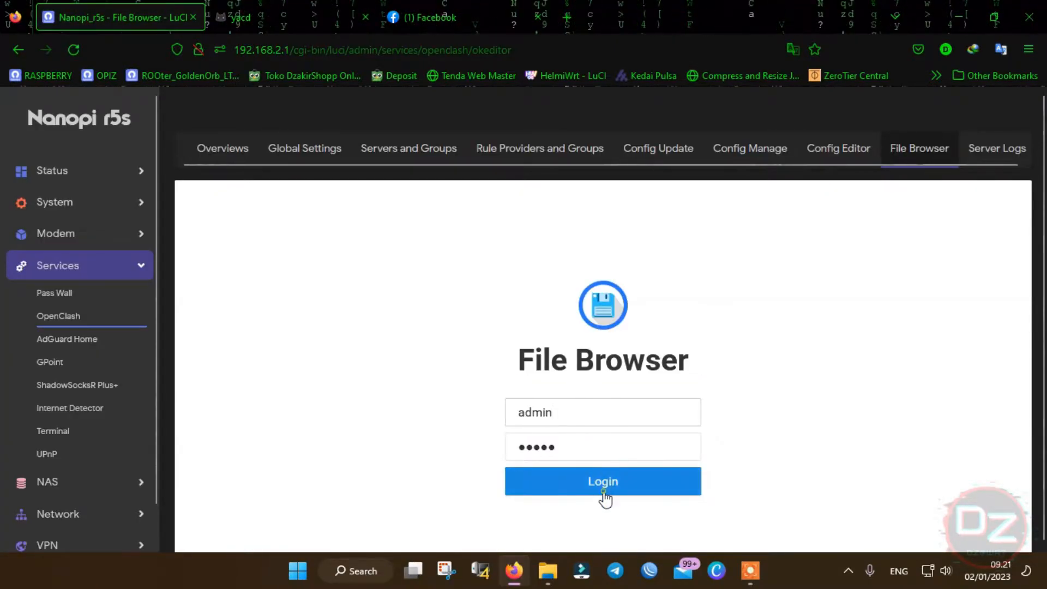
{"action": "key", "text": "Return"}
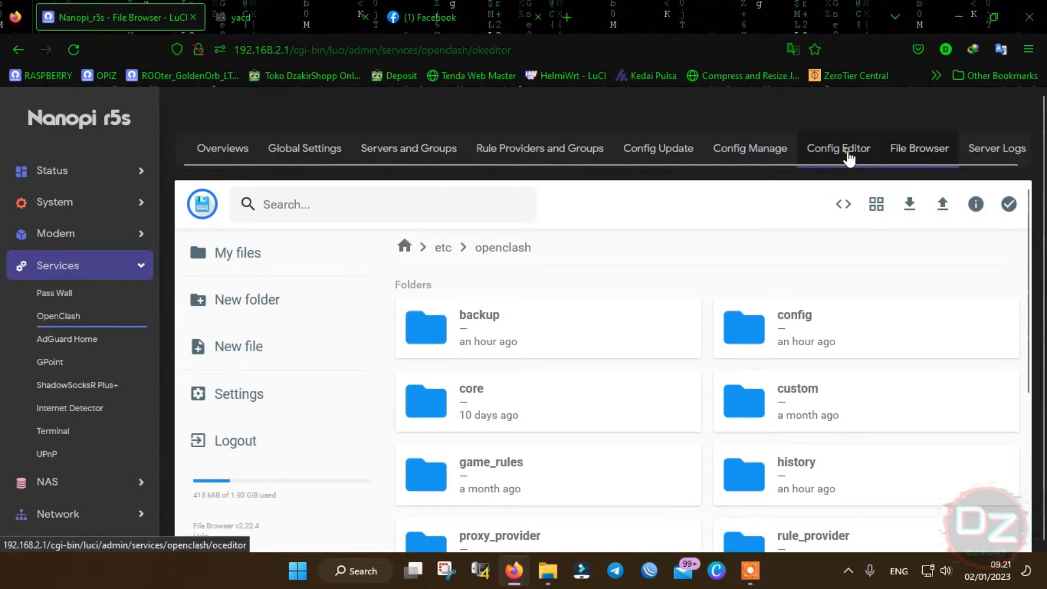
In the OpenClash Config Editor, delete all files from the etc/openclash/config folder
{"action": "left_click", "coordinate": [840, 149]}
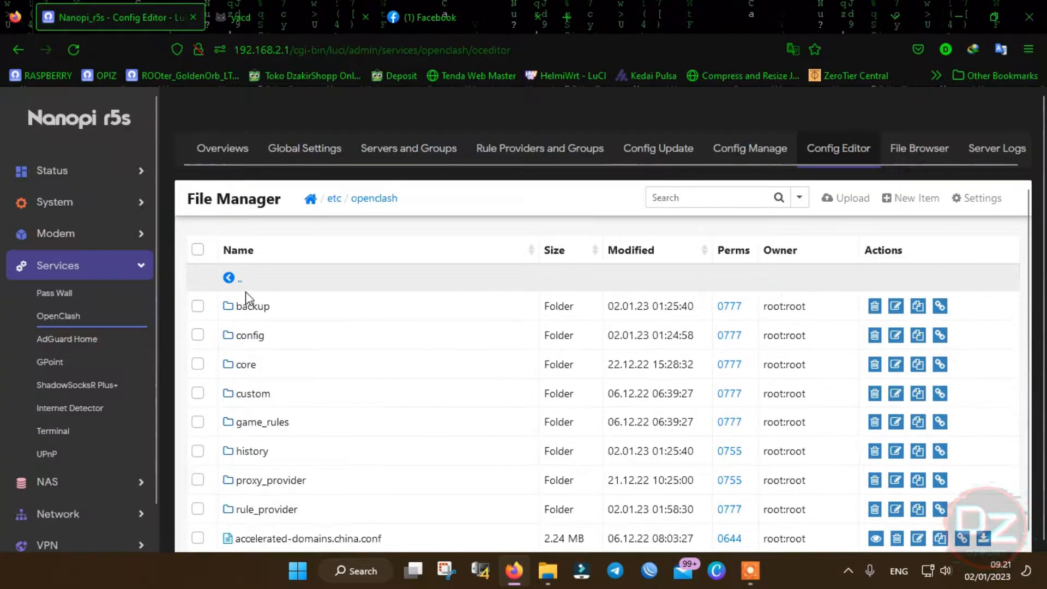
{"action": "left_click", "coordinate": [249, 338]}
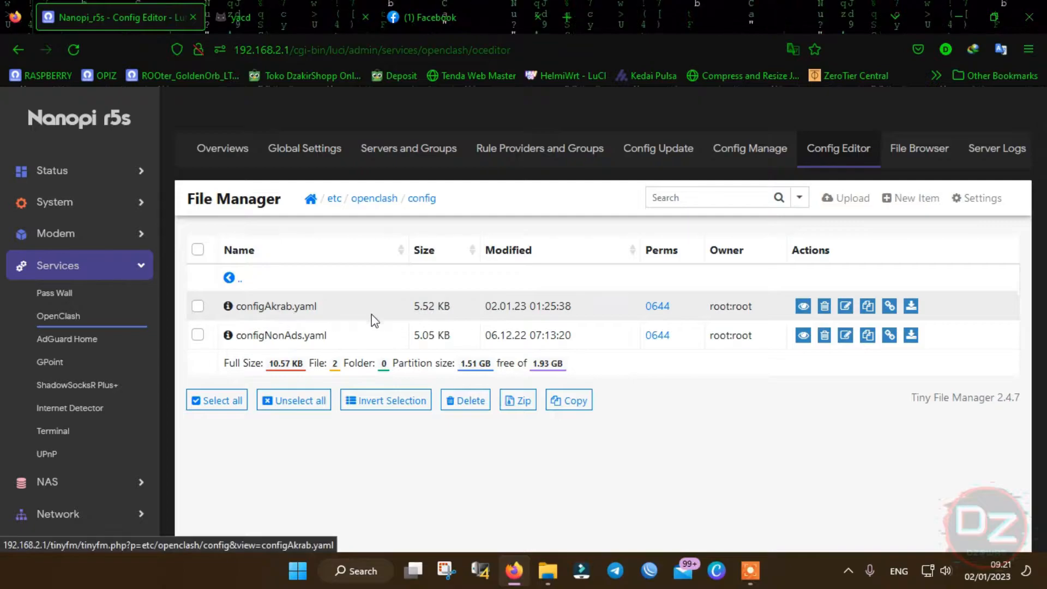
{"action": "left_click", "coordinate": [844, 198]}
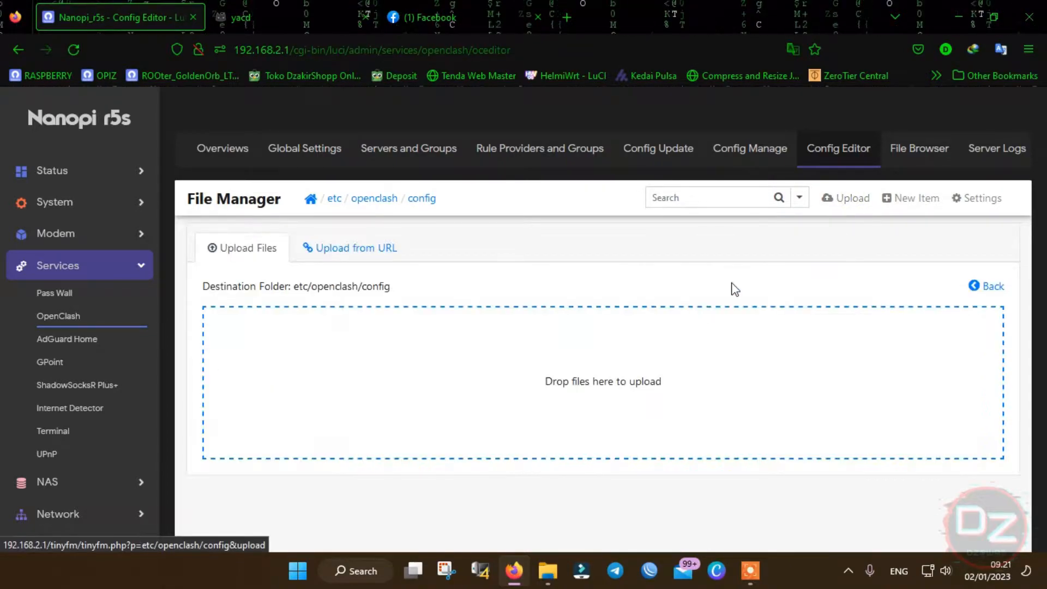
{"action": "left_click", "coordinate": [992, 286]}
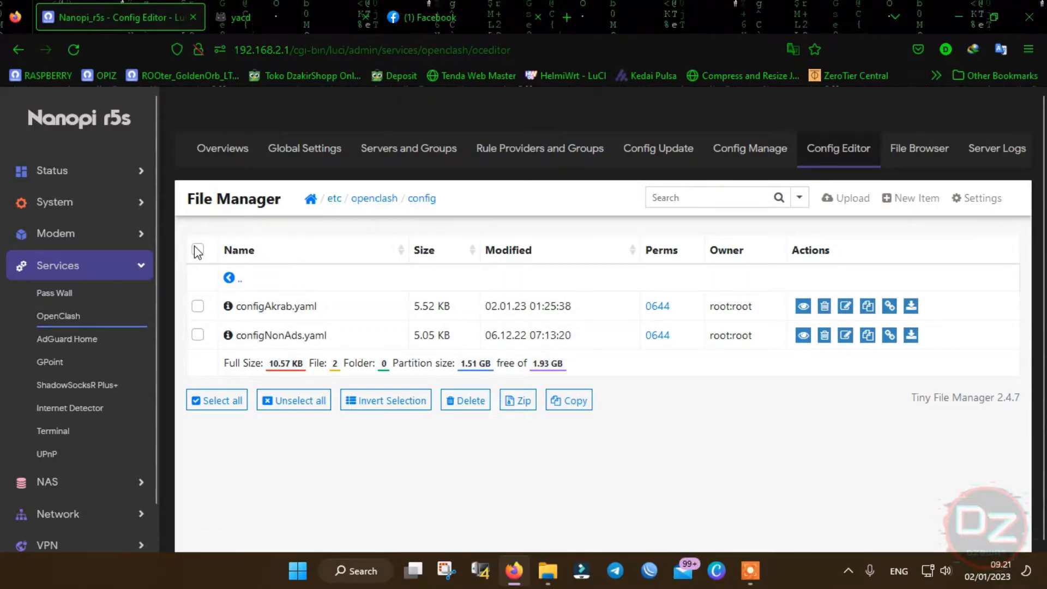
{"action": "left_click", "coordinate": [197, 250]}
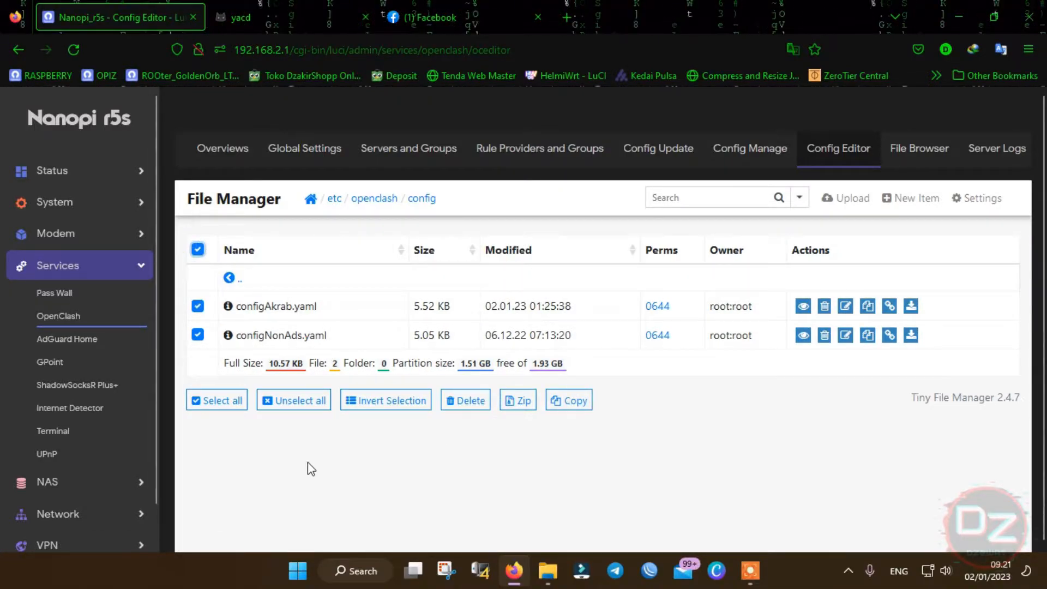
{"action": "left_click", "coordinate": [466, 401]}
{"action": "left_click", "coordinate": [589, 347]}
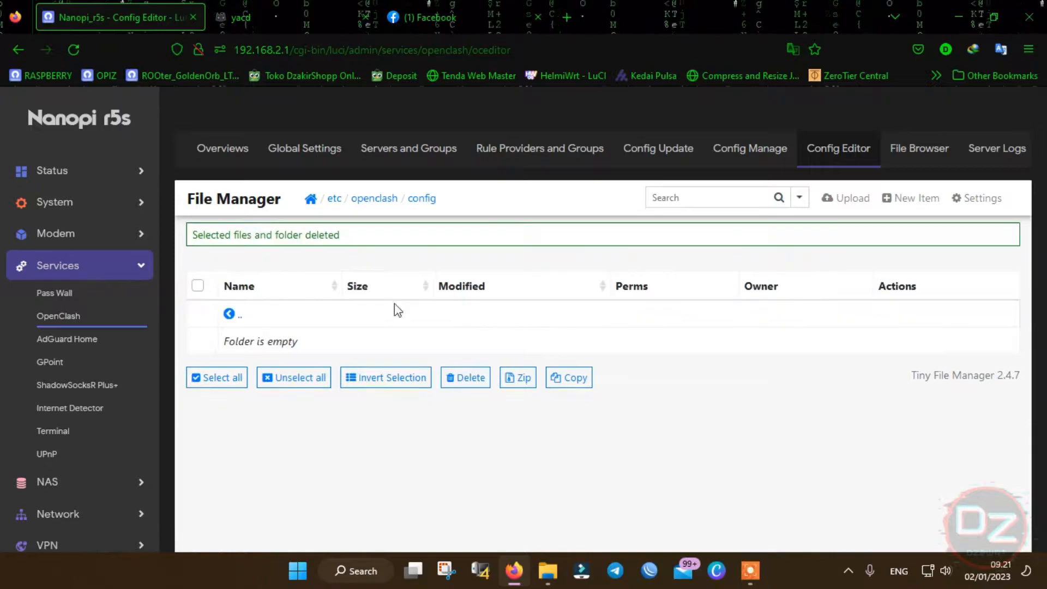
Upload configAkrab from BACKUP-OPENWRT > CONFIG OPENCLASH > BUAT RUMAH (RASPI) > Buat Utub > Khusus Akrab on DATAKU (E:) to etc/openclash/config
{"action": "left_click", "coordinate": [831, 198]}
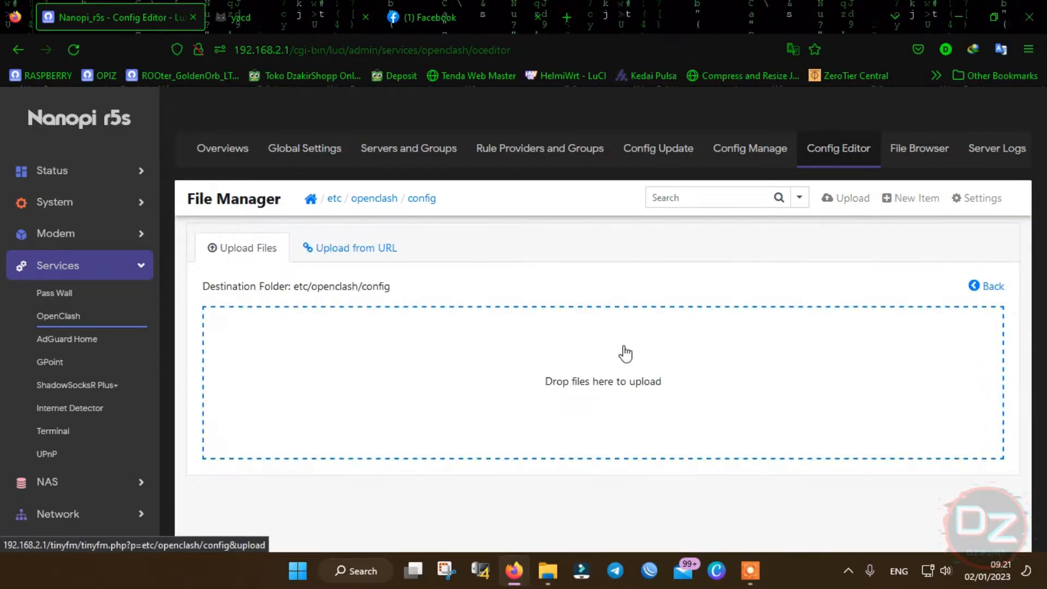
{"action": "left_click", "coordinate": [628, 358]}
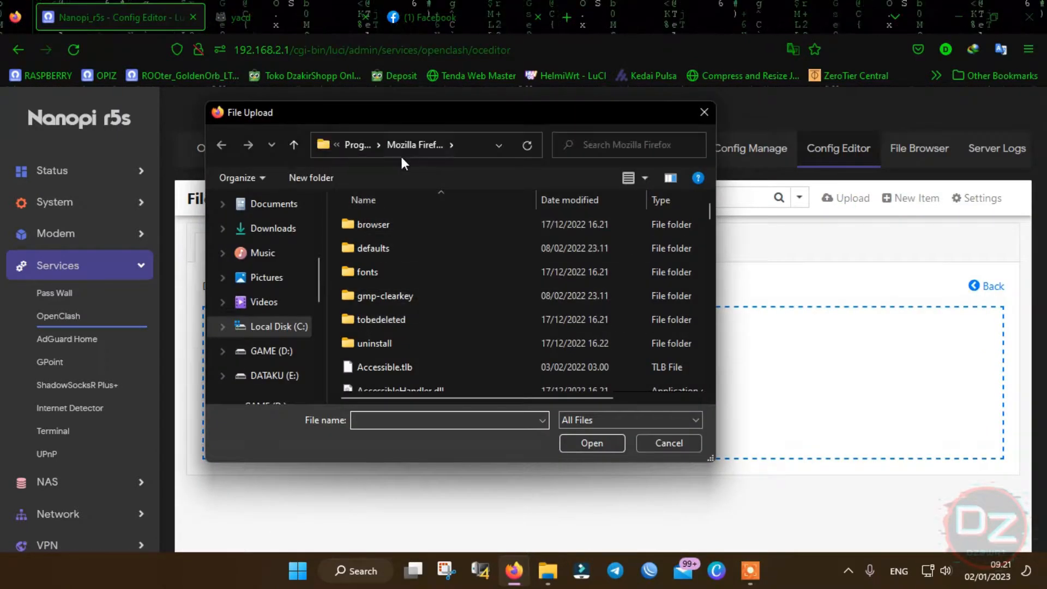
{"action": "left_click", "coordinate": [263, 382]}
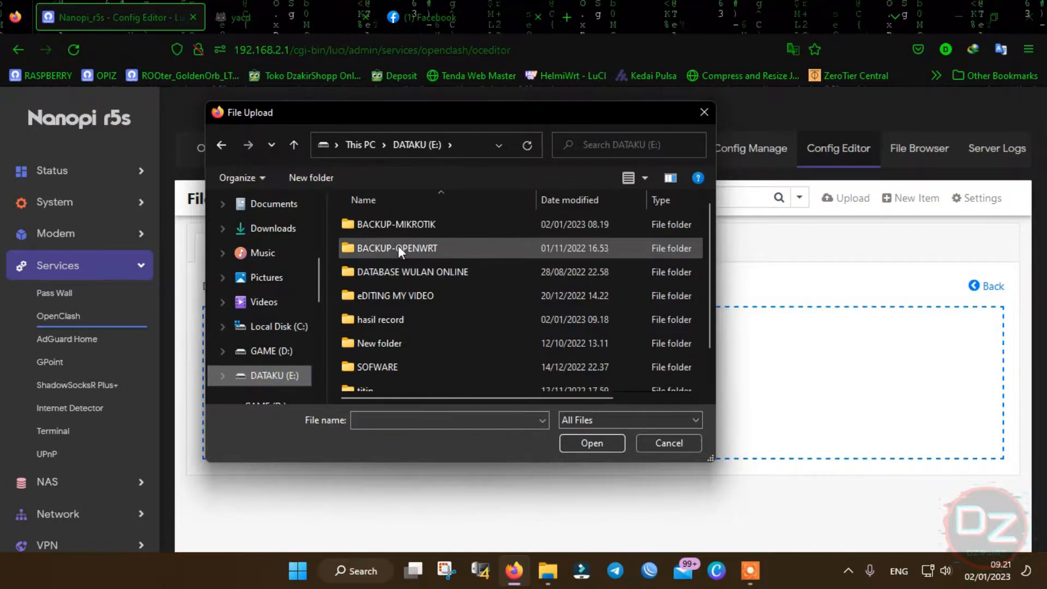
{"action": "double_click", "coordinate": [398, 246]}
{"action": "double_click", "coordinate": [449, 249]}
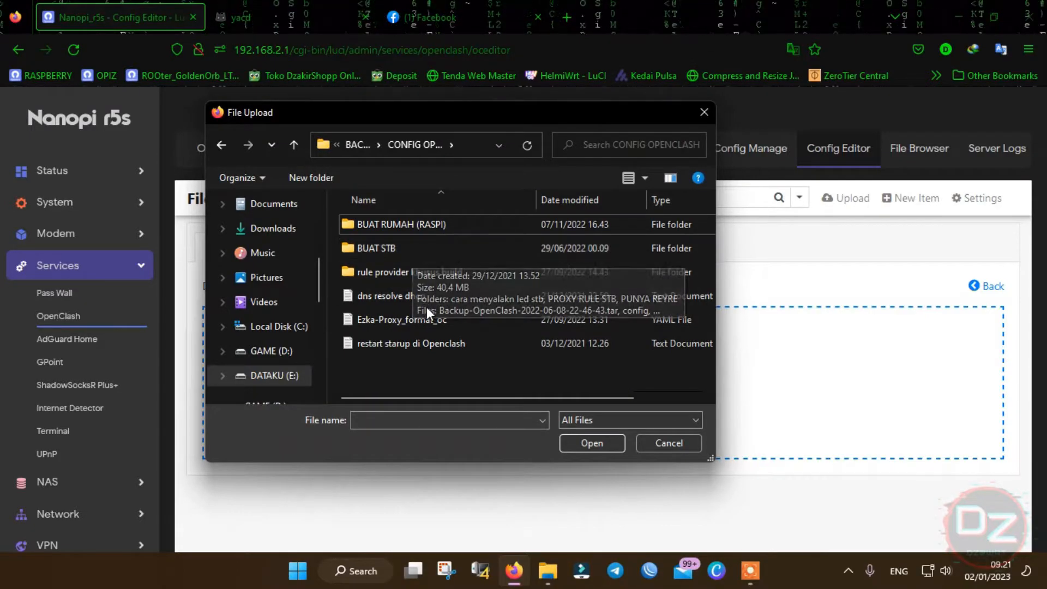
{"action": "double_click", "coordinate": [404, 249]}
{"action": "double_click", "coordinate": [415, 224]}
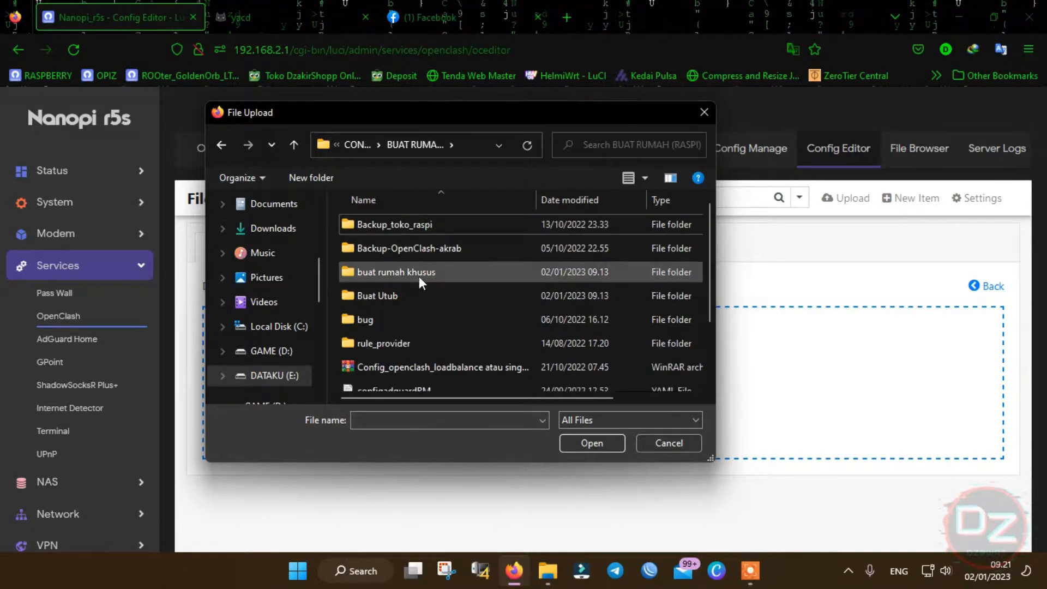
{"action": "double_click", "coordinate": [396, 294]}
{"action": "double_click", "coordinate": [421, 248]}
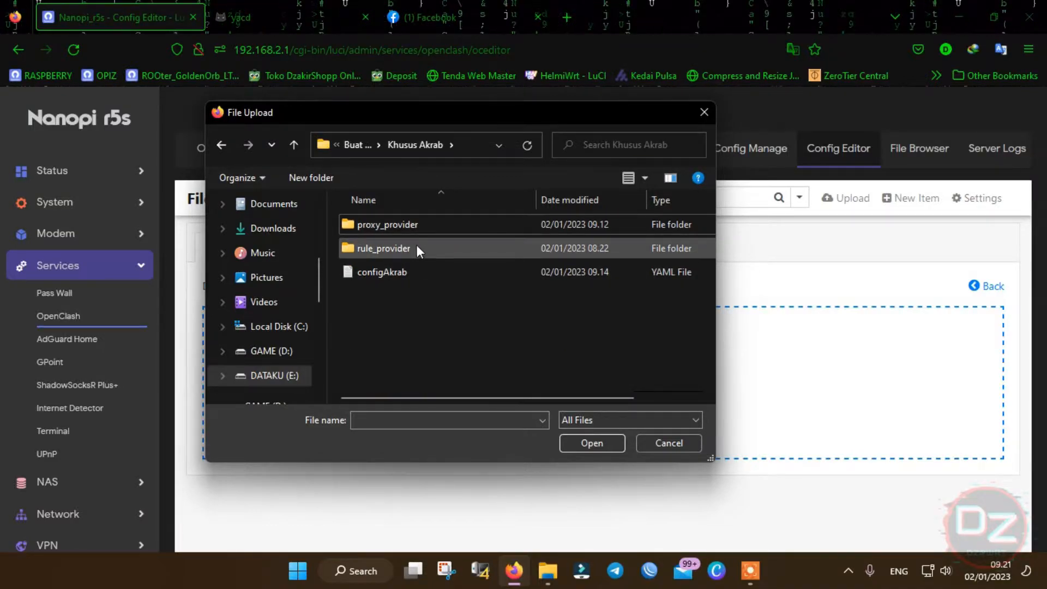
{"action": "double_click", "coordinate": [394, 274]}
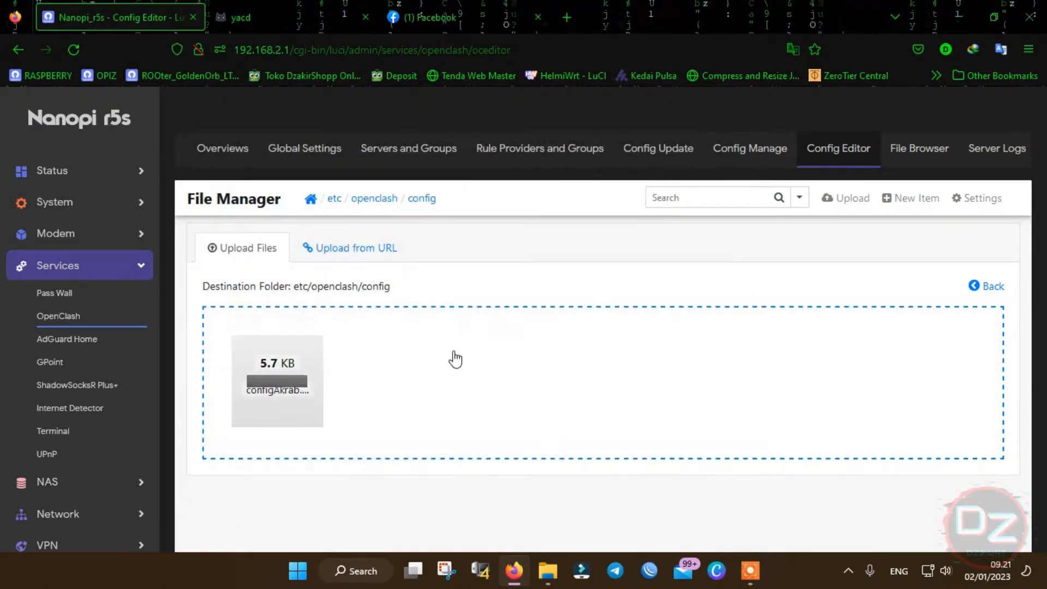
{"action": "left_click", "coordinate": [989, 286]}
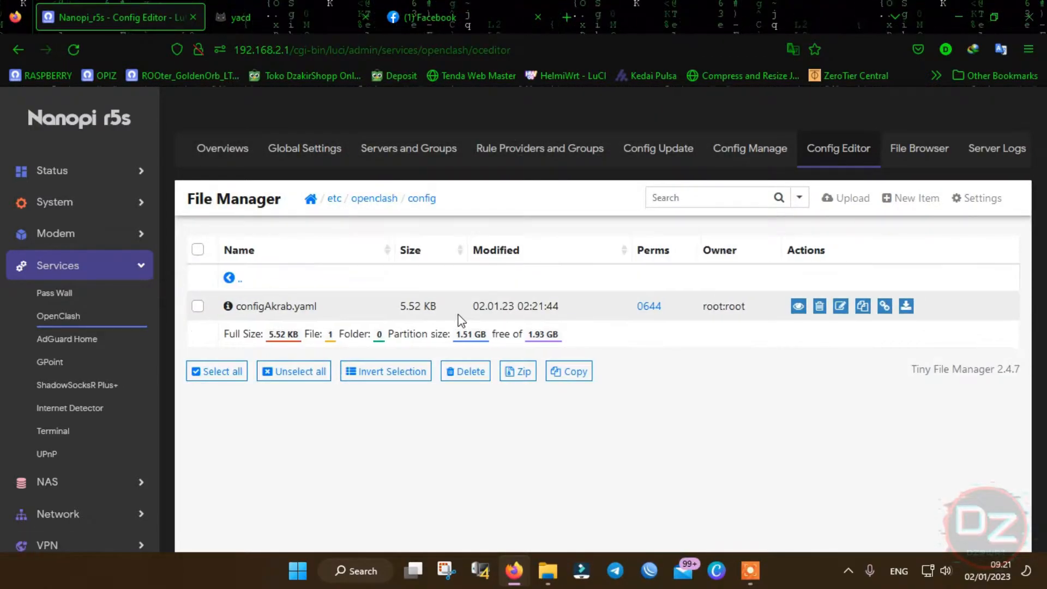
Go up to the openclash folder and open its proxy_provider folder
{"action": "left_click", "coordinate": [243, 281]}
{"action": "scroll", "coordinate": [451, 343], "scroll_direction": "down", "scroll_amount": 1}
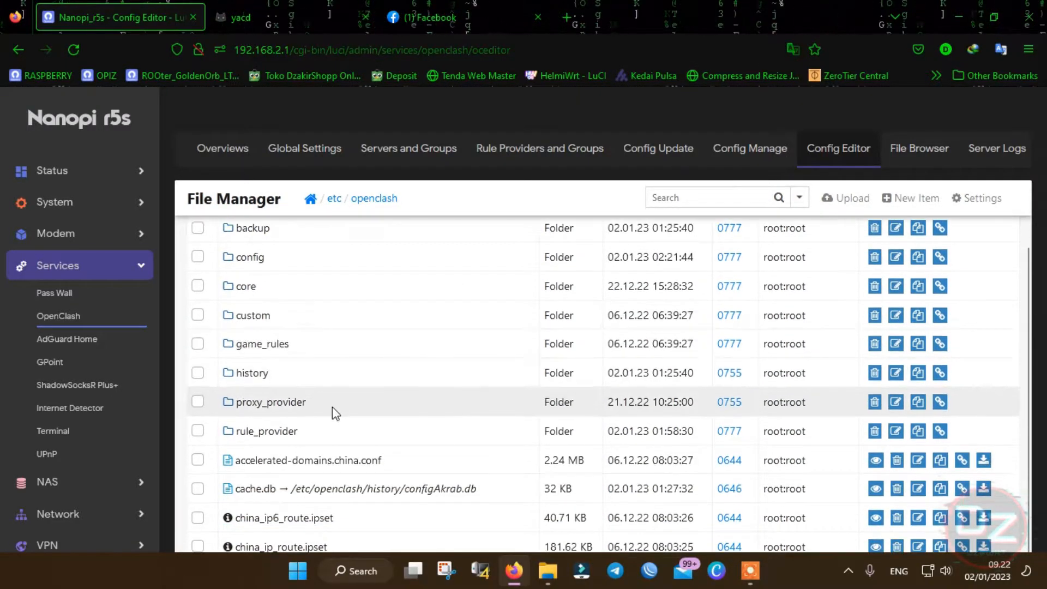
{"action": "left_click", "coordinate": [283, 410]}
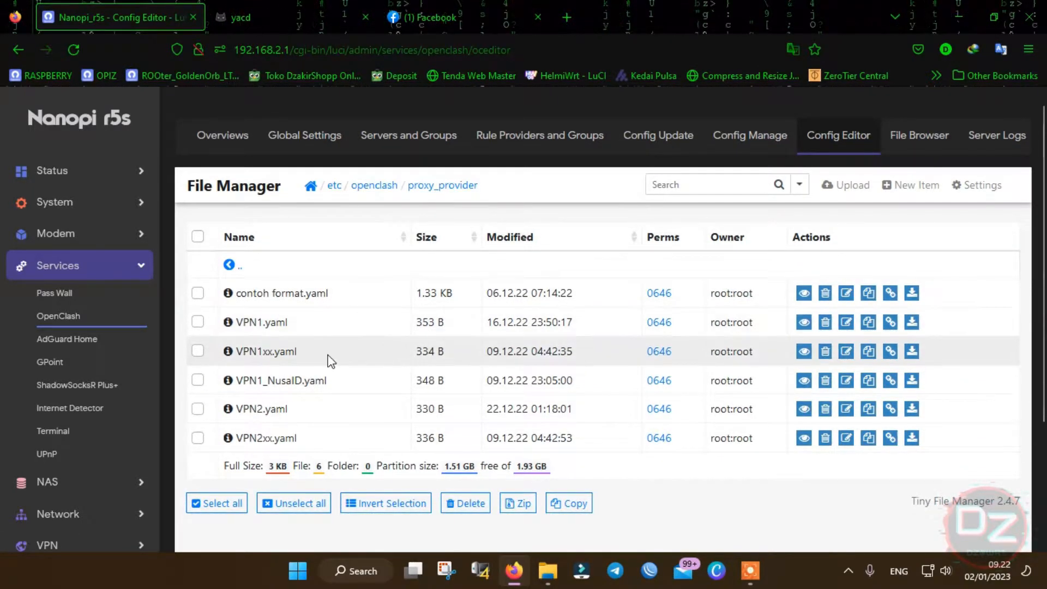
{"action": "left_click", "coordinate": [197, 351]}
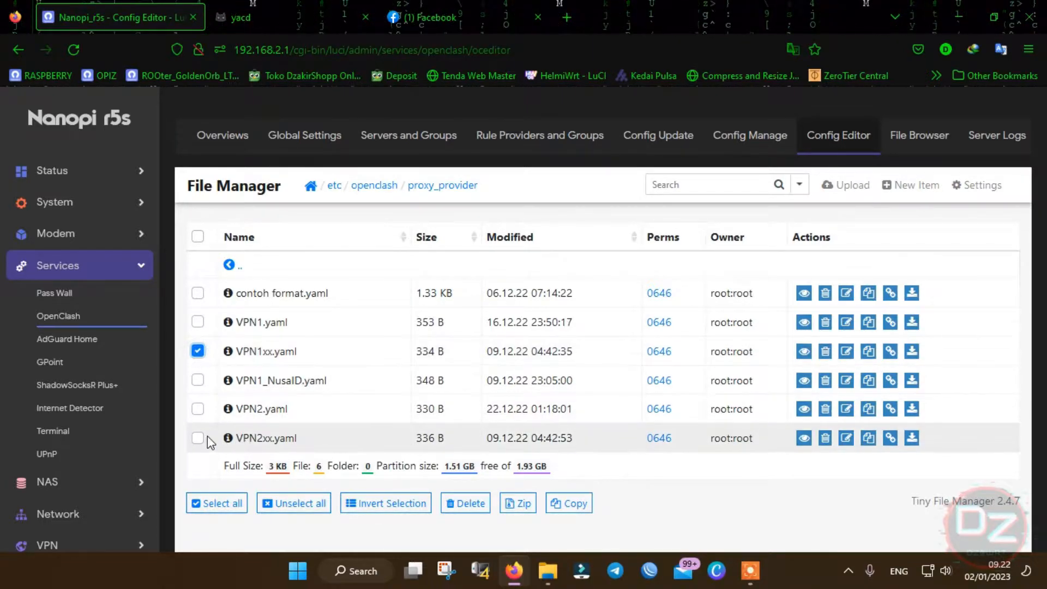
{"action": "left_click", "coordinate": [198, 438]}
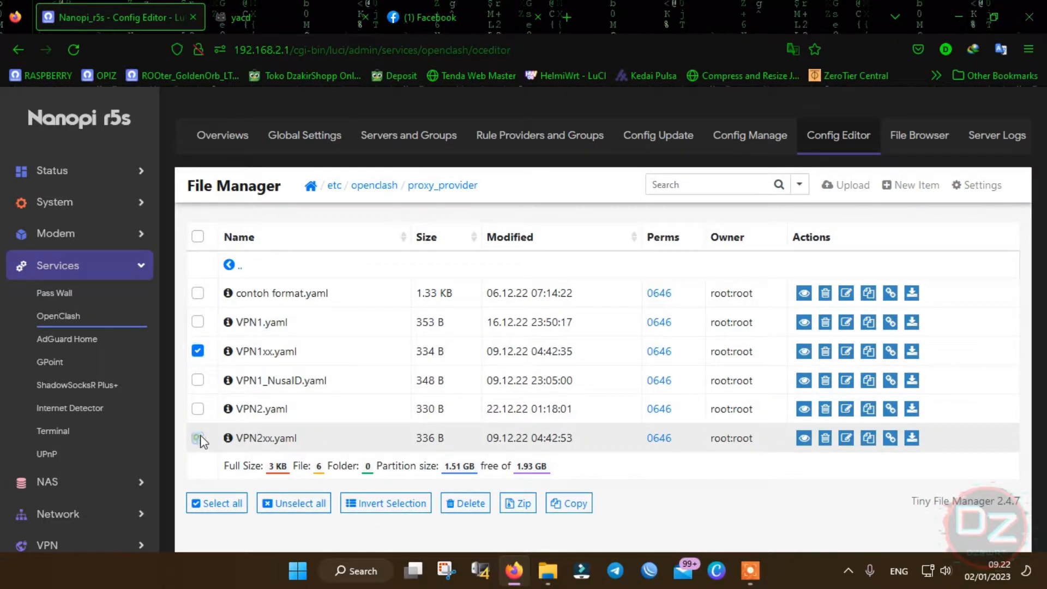
{"action": "left_click", "coordinate": [198, 380]}
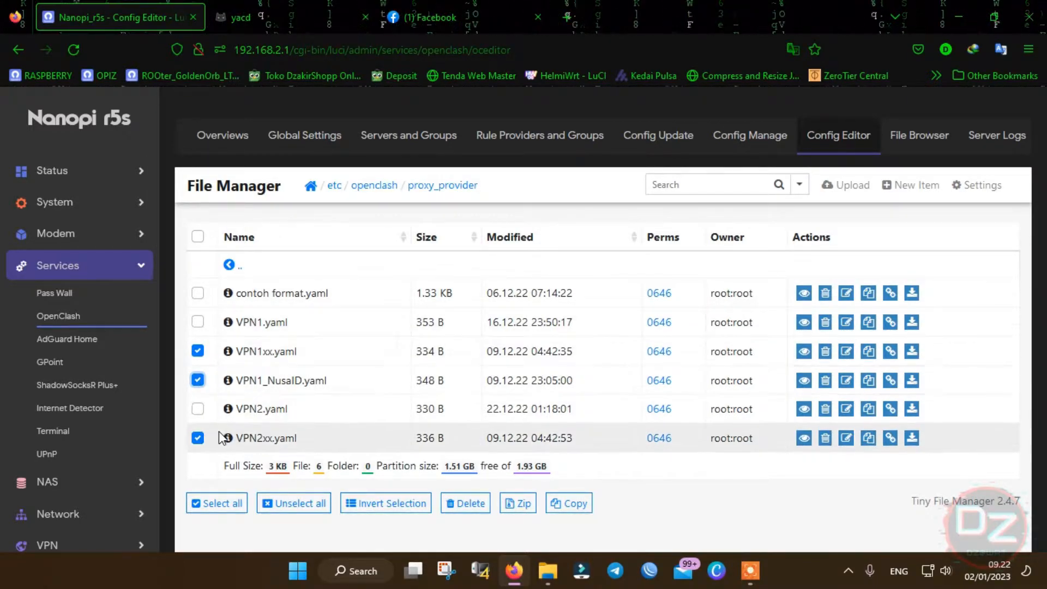
{"action": "left_click", "coordinate": [221, 503]}
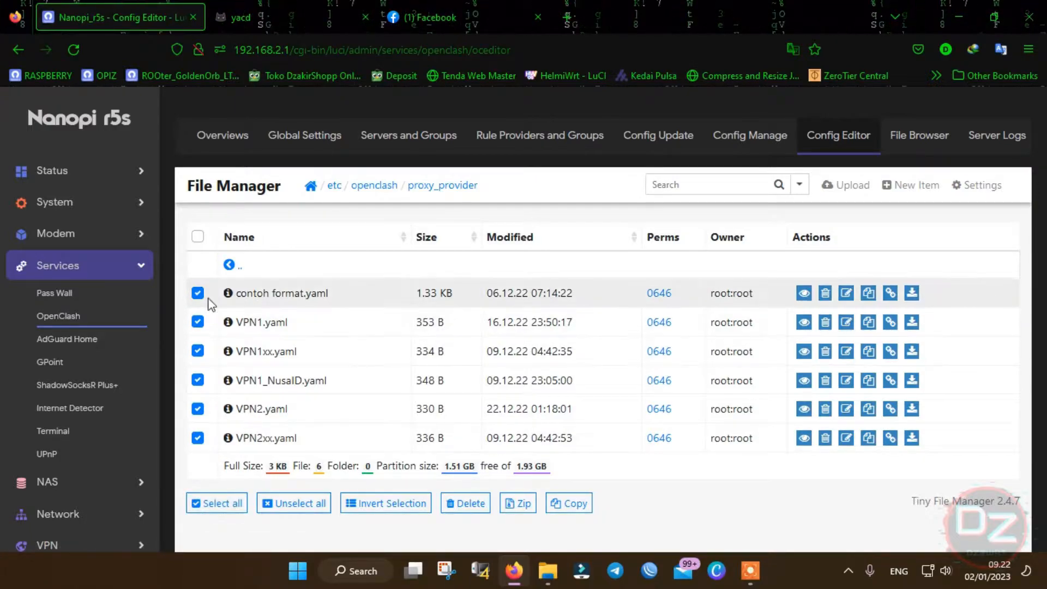
{"action": "left_click", "coordinate": [200, 237]}
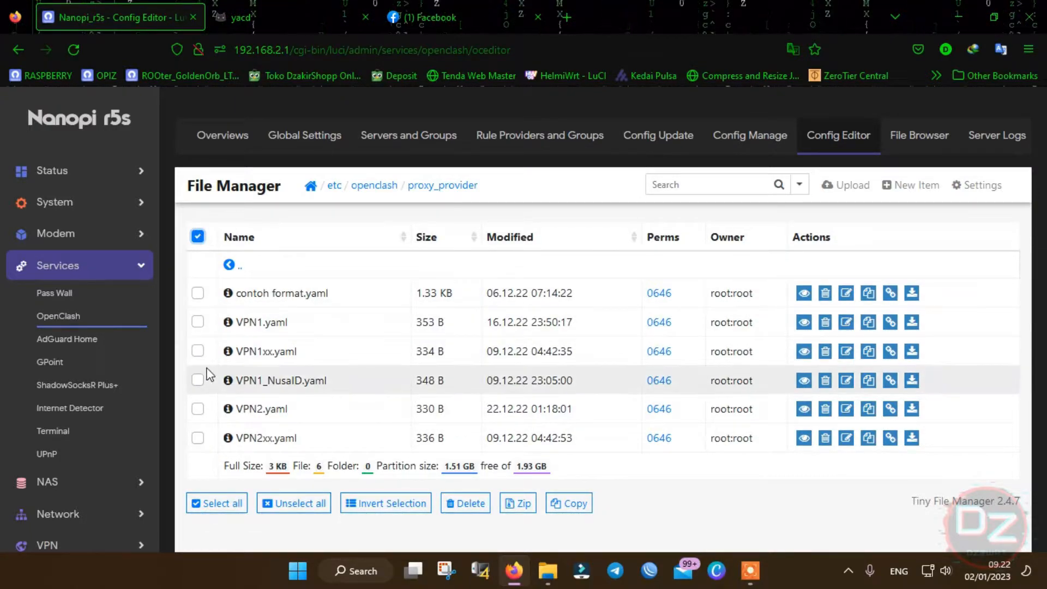
Select VPN1.yaml and VPN2.yaml in the proxy_provider folder
{"action": "left_click", "coordinate": [198, 322]}
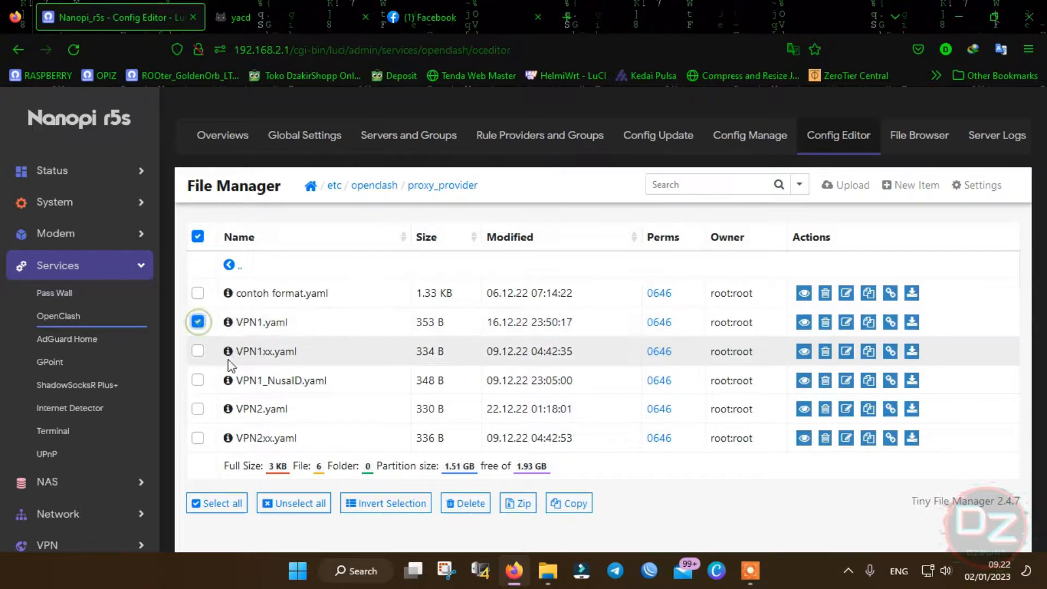
{"action": "left_click", "coordinate": [198, 410]}
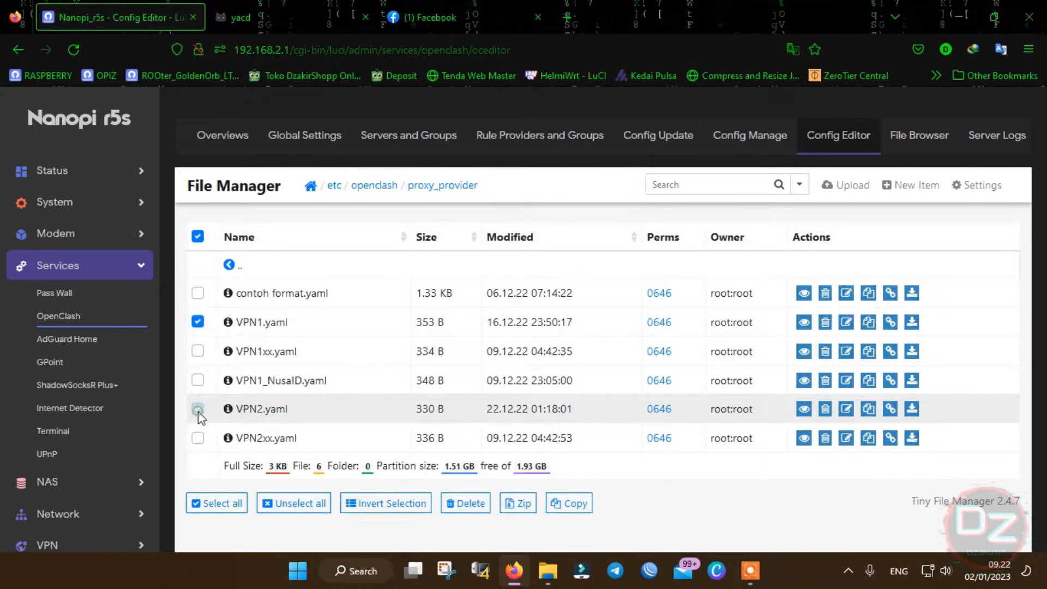
Open VPN1 from the local Khusus Akrab > proxy_provider folder and examine its proxy name and interface-name values
{"action": "left_click", "coordinate": [548, 578]}
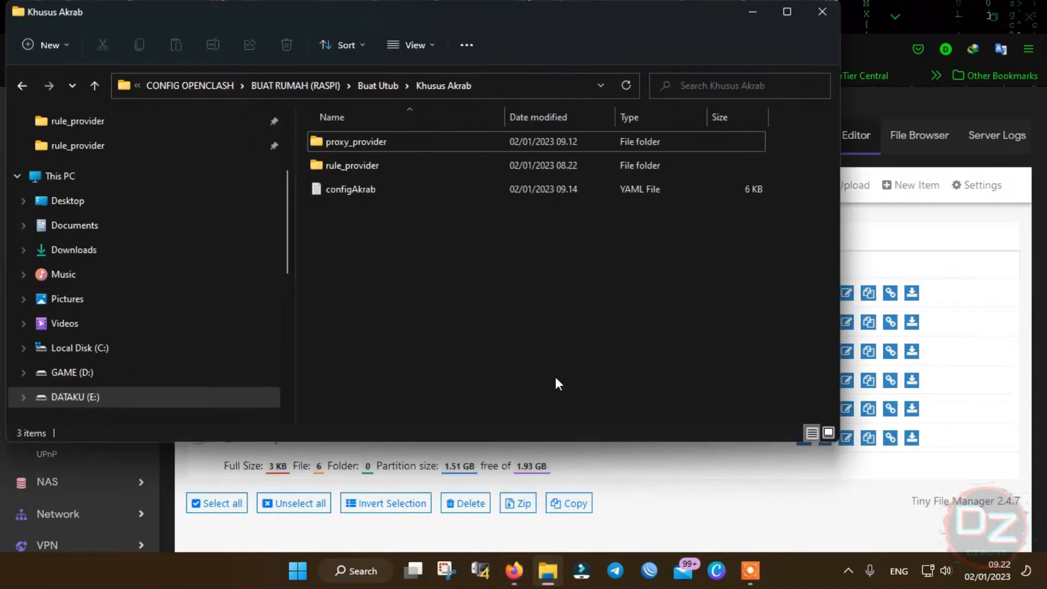
{"action": "double_click", "coordinate": [360, 145]}
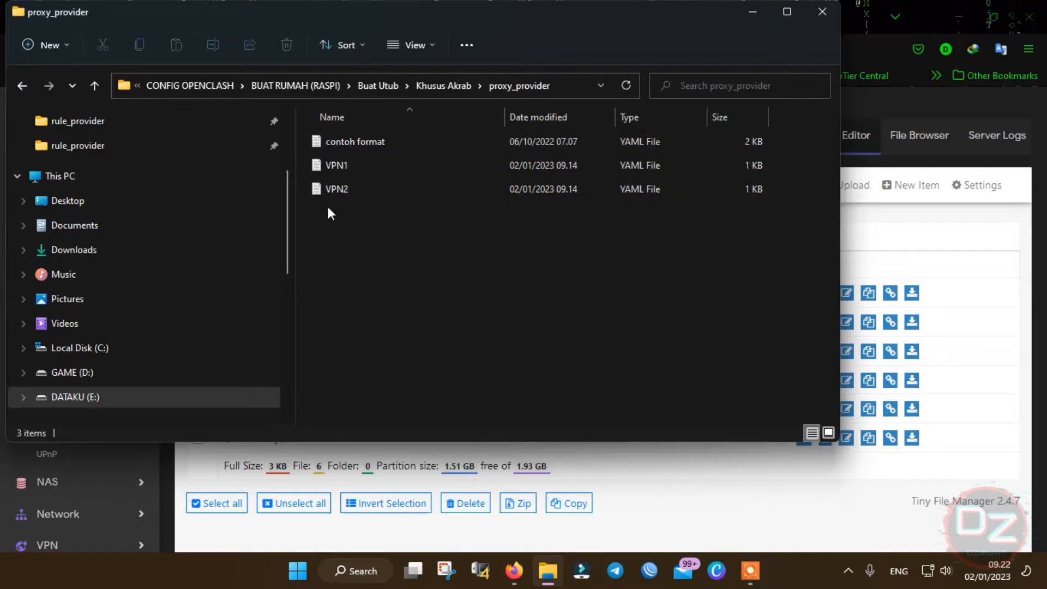
{"action": "double_click", "coordinate": [362, 168]}
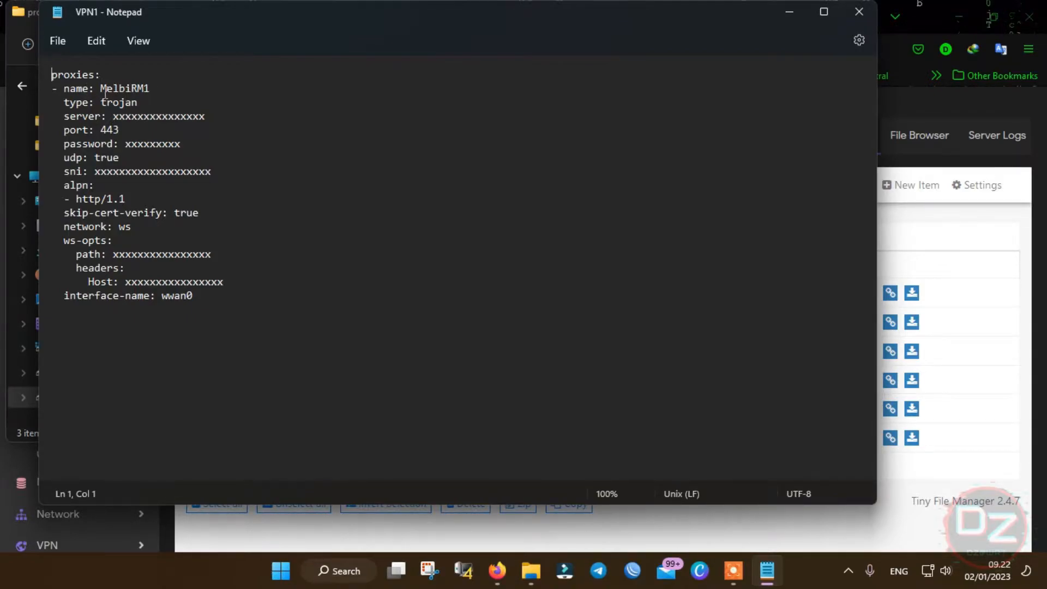
{"action": "left_click_drag", "start_coordinate": [154, 92], "coordinate": [103, 91]}
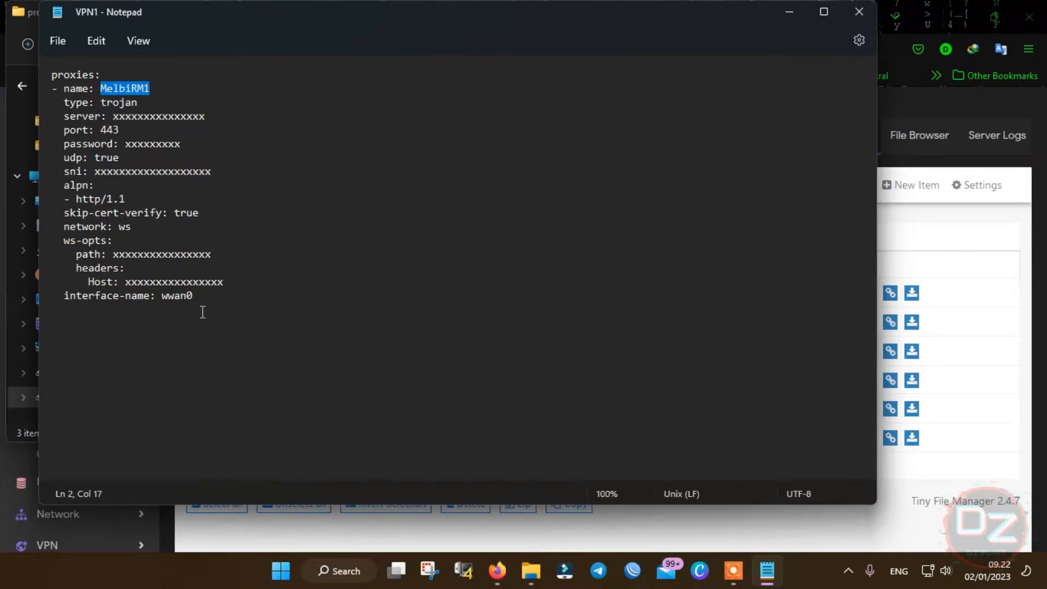
{"action": "left_click_drag", "start_coordinate": [197, 296], "coordinate": [174, 294]}
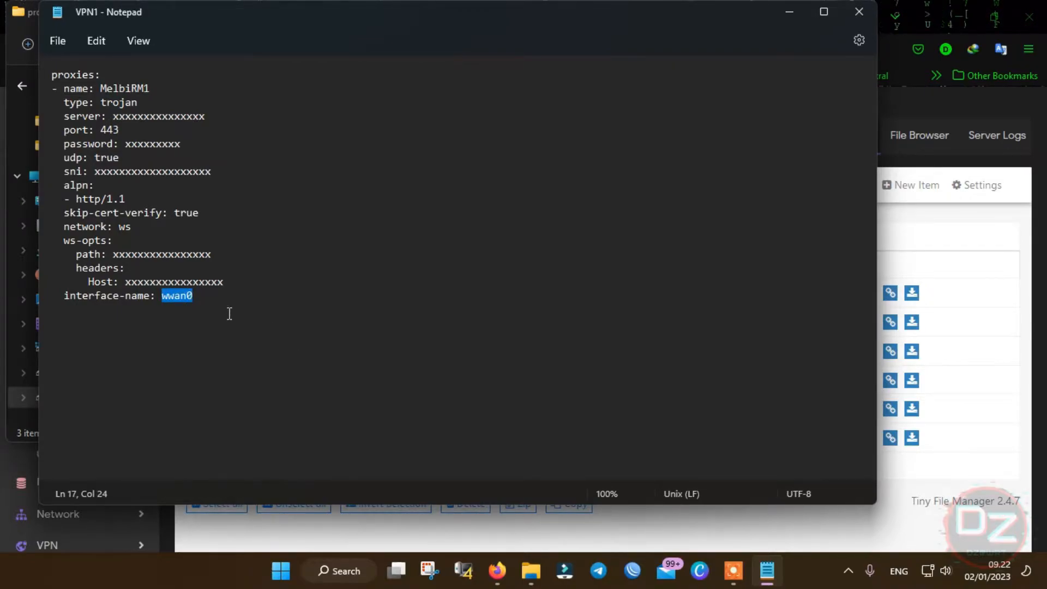
Open the router's network Interfaces page in a new browser tab and locate the MM interface
{"action": "left_click", "coordinate": [929, 106]}
{"action": "scroll", "coordinate": [63, 354], "scroll_direction": "down", "scroll_amount": 1}
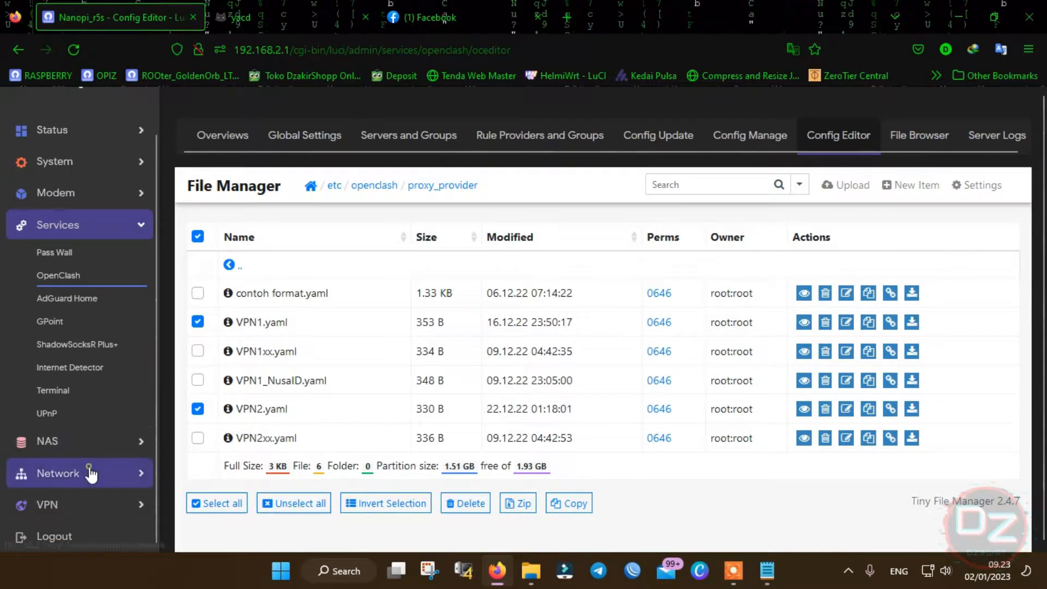
{"action": "left_click", "coordinate": [87, 472]}
{"action": "right_click", "coordinate": [53, 330]}
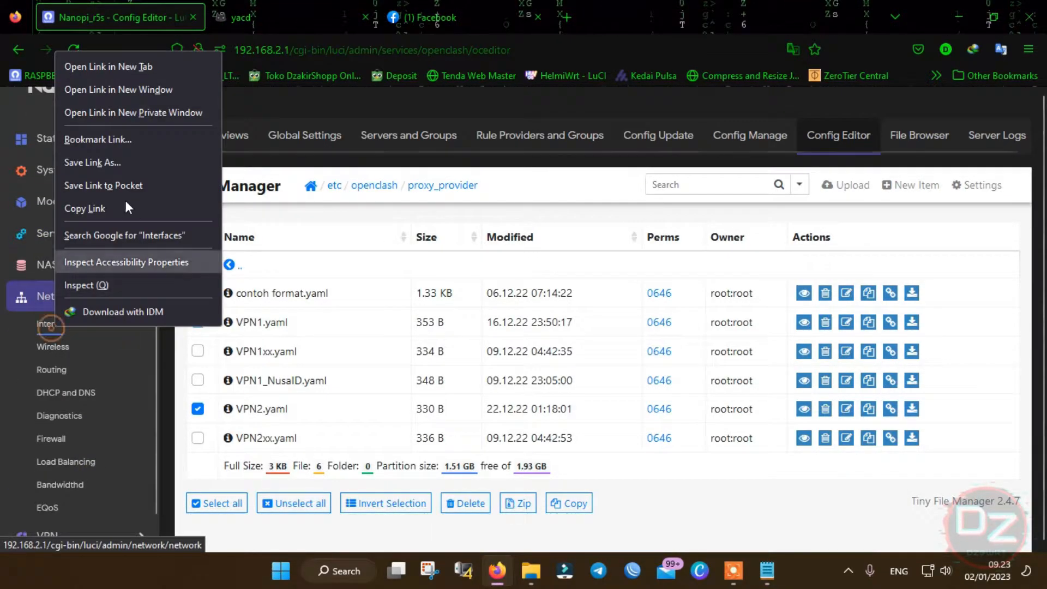
{"action": "left_click", "coordinate": [99, 66]}
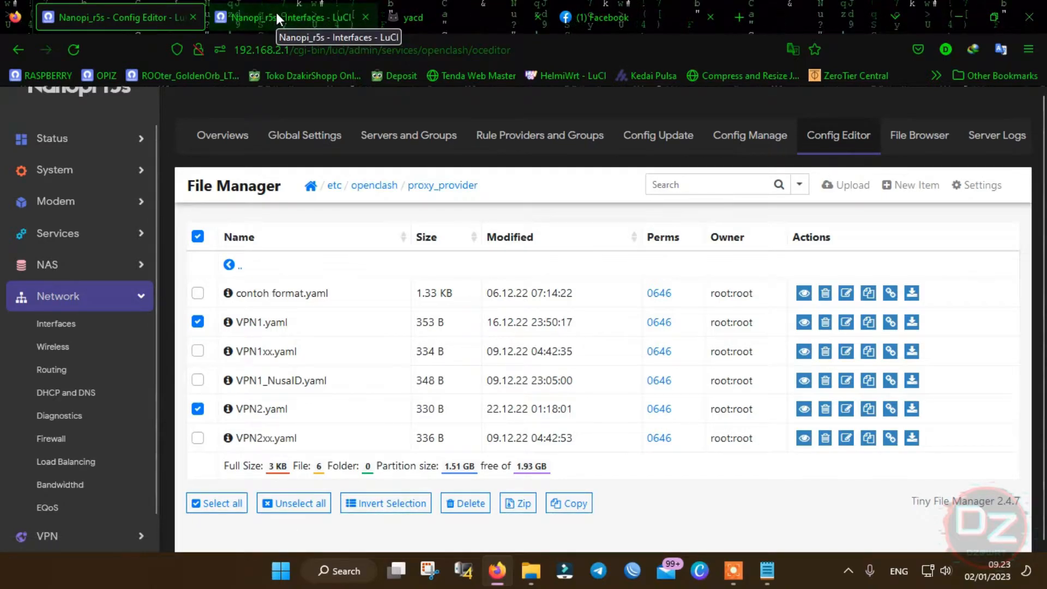
{"action": "left_click", "coordinate": [276, 12]}
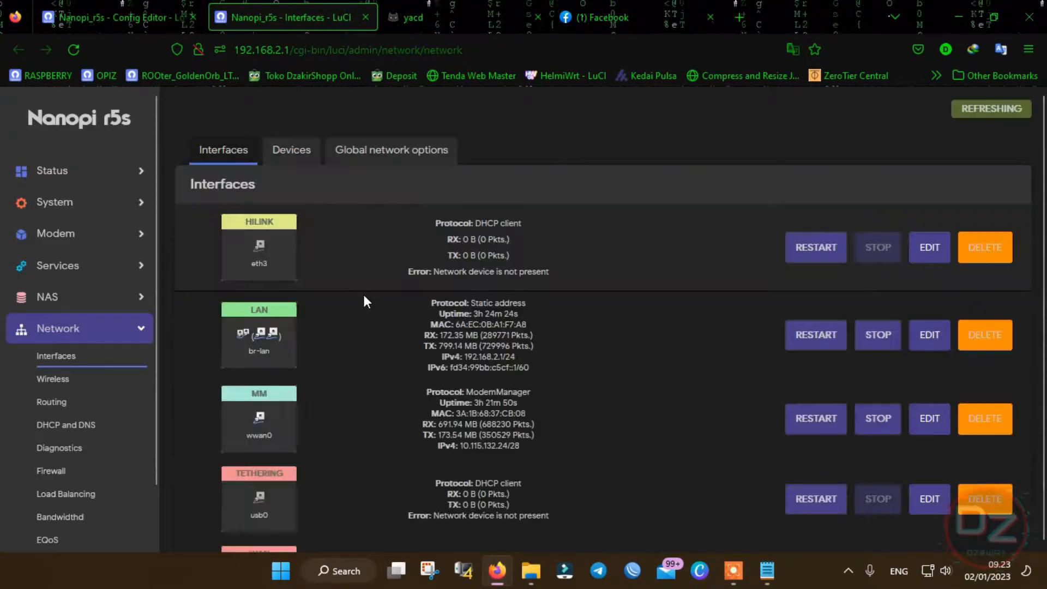
{"action": "scroll", "coordinate": [301, 333], "scroll_direction": "down", "scroll_amount": 1}
{"action": "left_click_drag", "start_coordinate": [273, 329], "coordinate": [250, 332]}
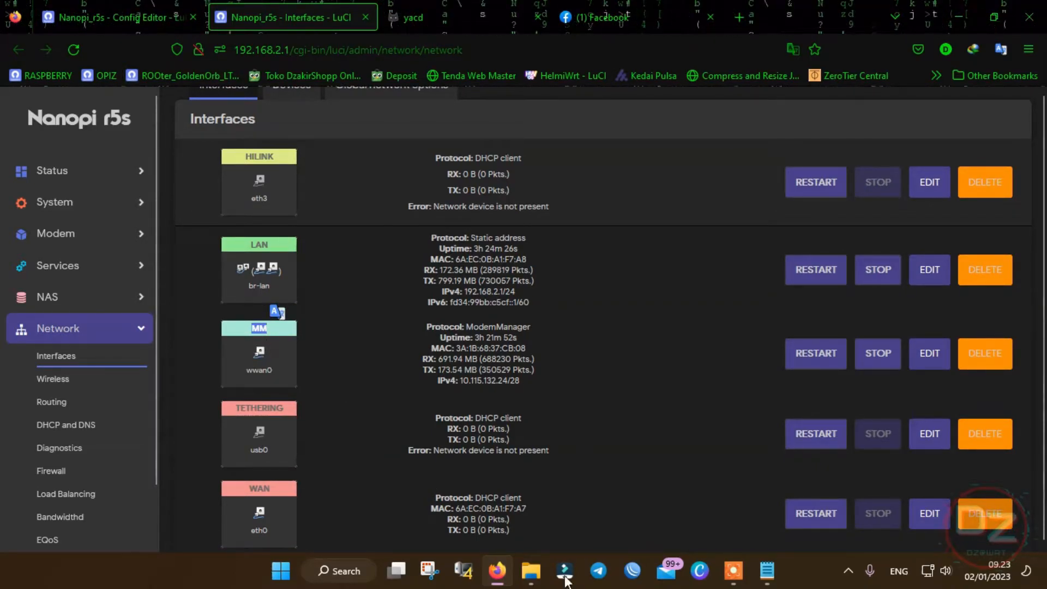
Compare the interface-name value in VPN1 with the device name of the MM interface on the router
{"action": "left_click", "coordinate": [767, 571]}
{"action": "left_click", "coordinate": [204, 295]}
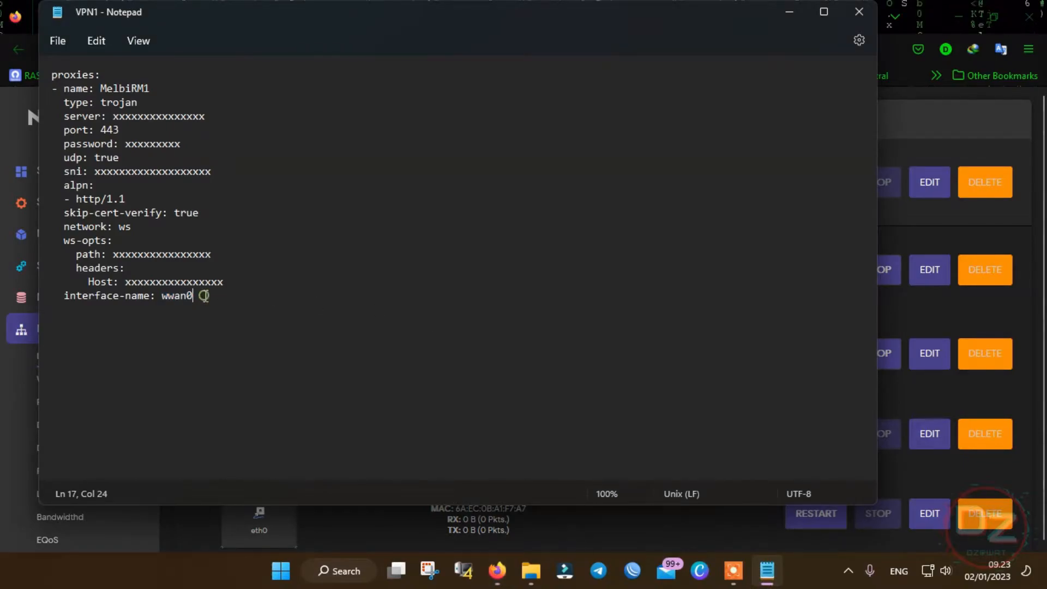
{"action": "left_click_drag", "start_coordinate": [201, 298], "coordinate": [181, 298]}
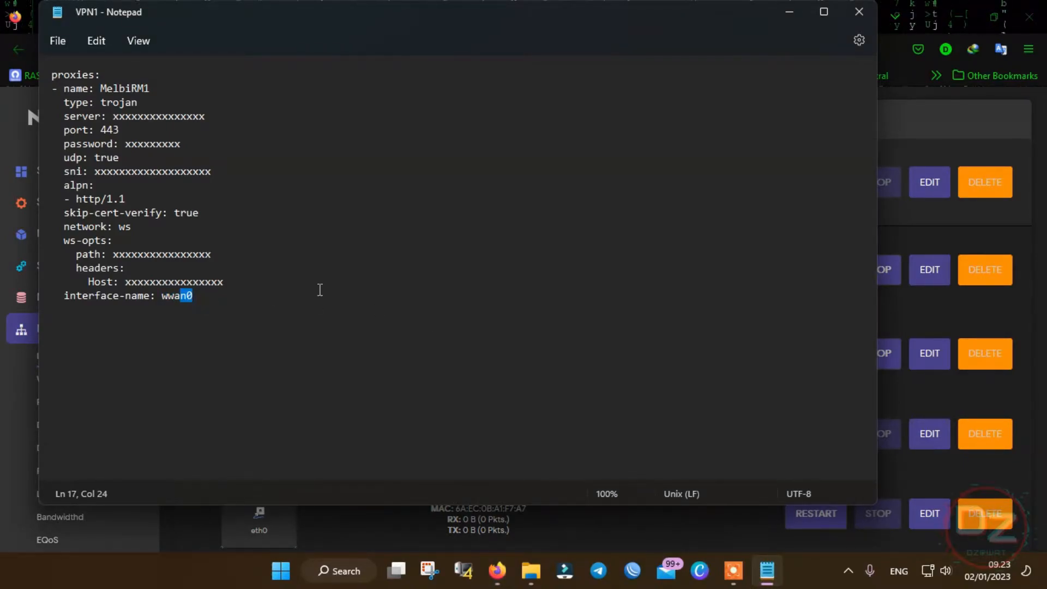
{"action": "left_click", "coordinate": [789, 12]}
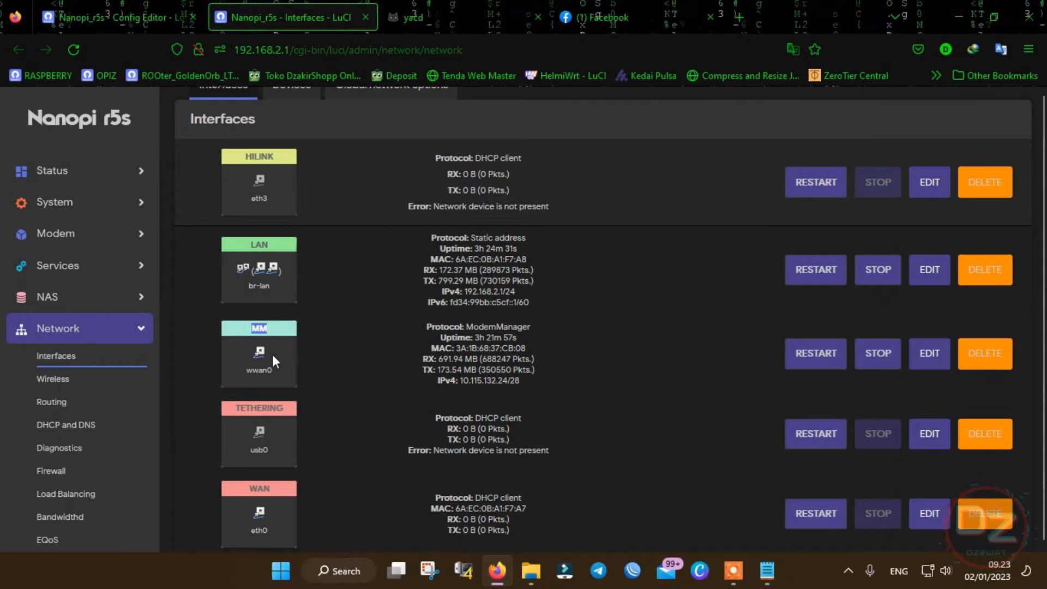
{"action": "left_click_drag", "start_coordinate": [276, 370], "coordinate": [252, 370]}
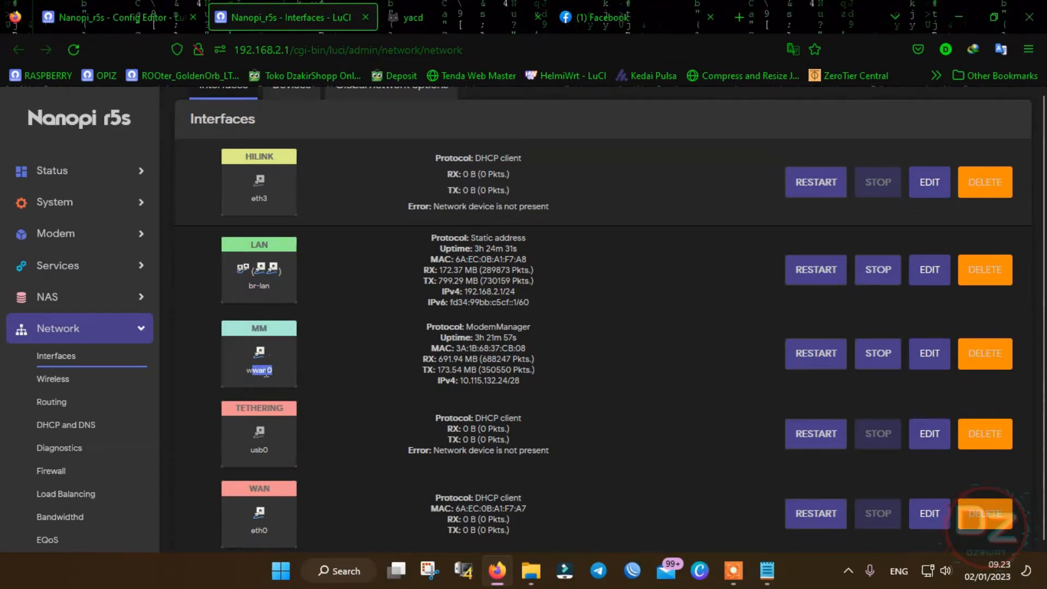
{"action": "double_click", "coordinate": [267, 329]}
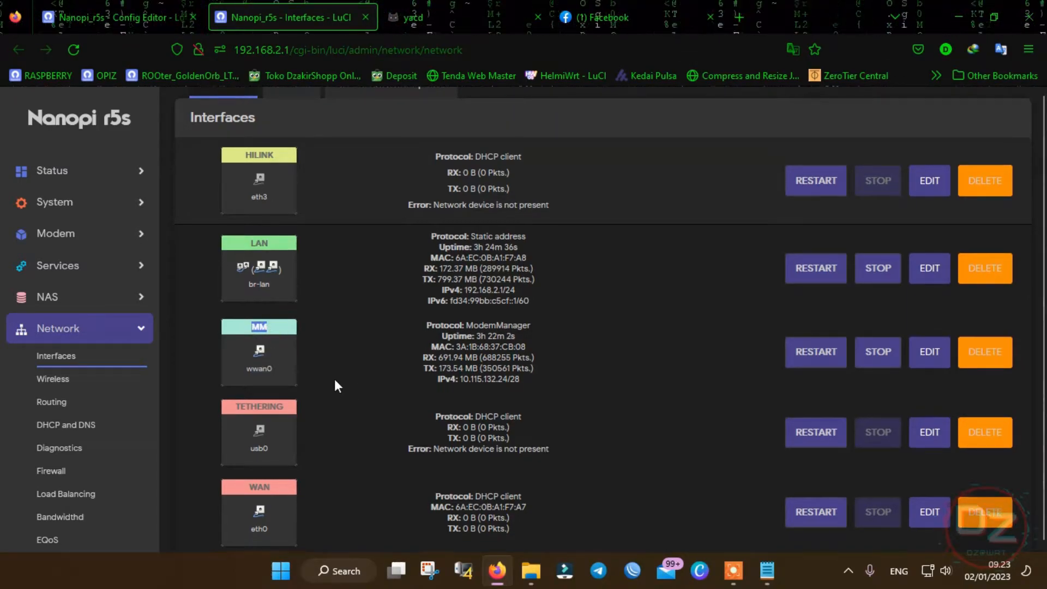
{"action": "scroll", "coordinate": [300, 349], "scroll_direction": "down", "scroll_amount": 1}
{"action": "left_click_drag", "start_coordinate": [279, 349], "coordinate": [250, 349]}
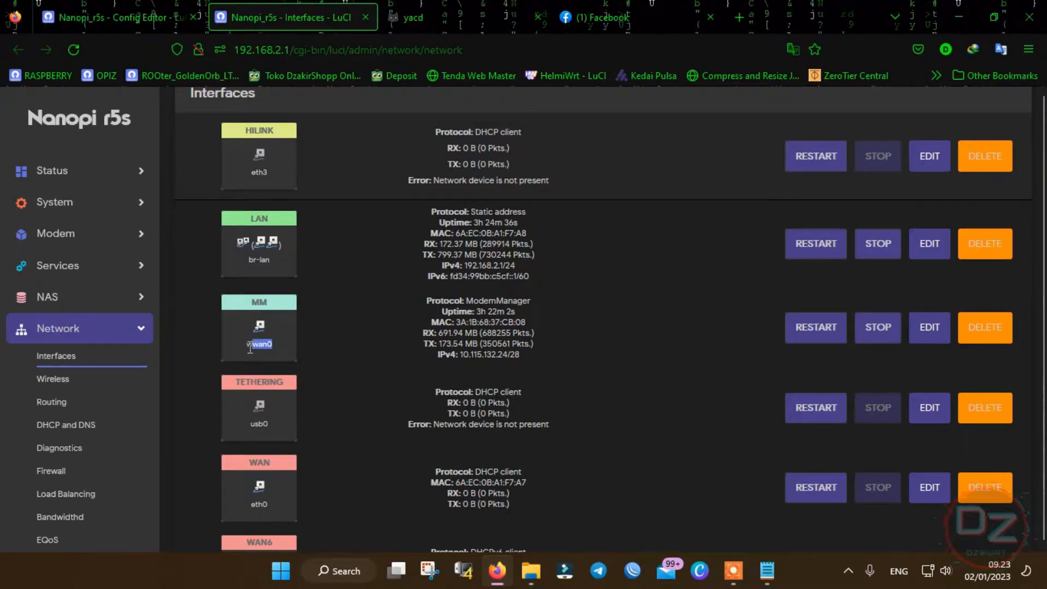
Recheck the MM interface's device name, return to the OpenClash Config Editor and close the VPN1 file
{"action": "left_click", "coordinate": [136, 2]}
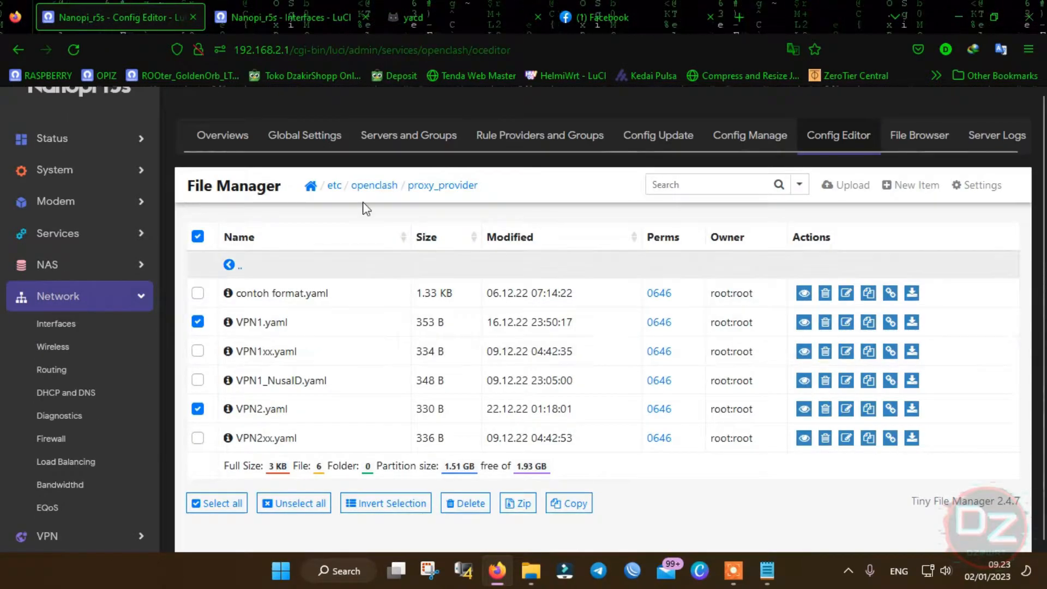
{"action": "left_click", "coordinate": [259, 7]}
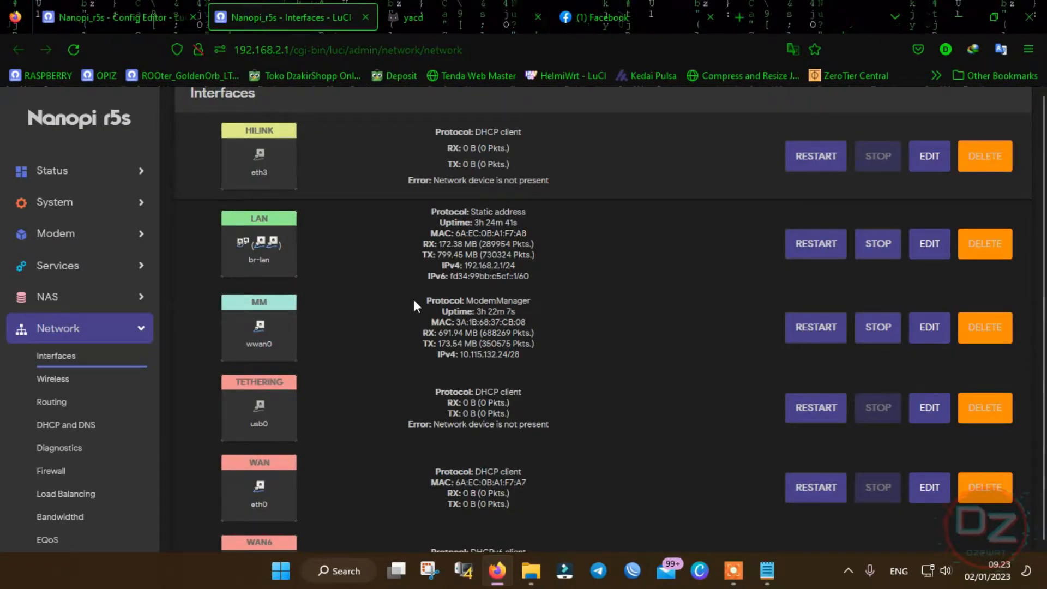
{"action": "scroll", "coordinate": [415, 369], "scroll_direction": "down", "scroll_amount": 1}
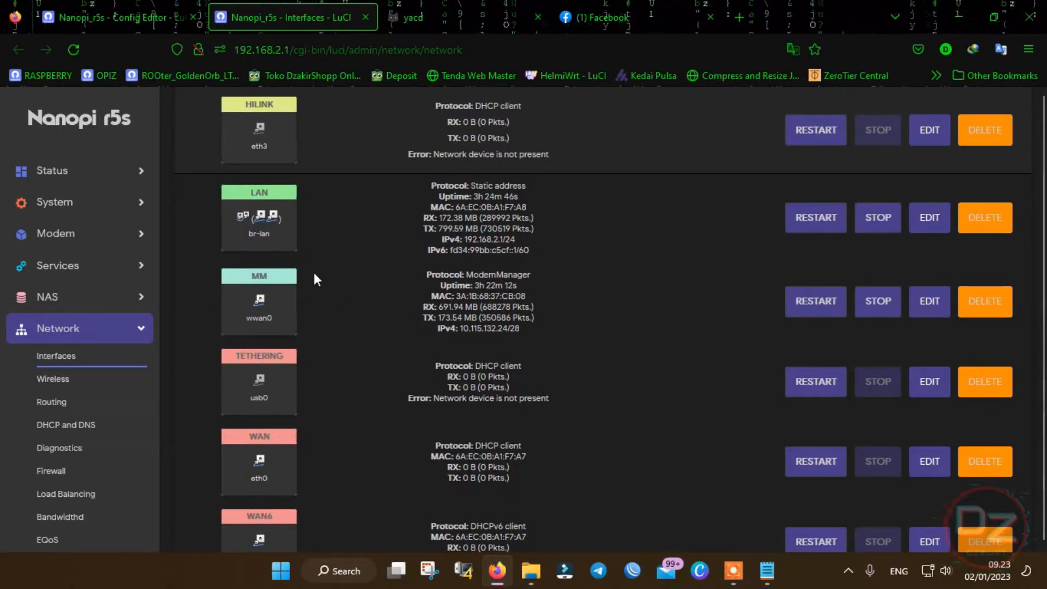
{"action": "left_click_drag", "start_coordinate": [275, 318], "coordinate": [246, 317]}
{"action": "left_click", "coordinate": [106, 8]}
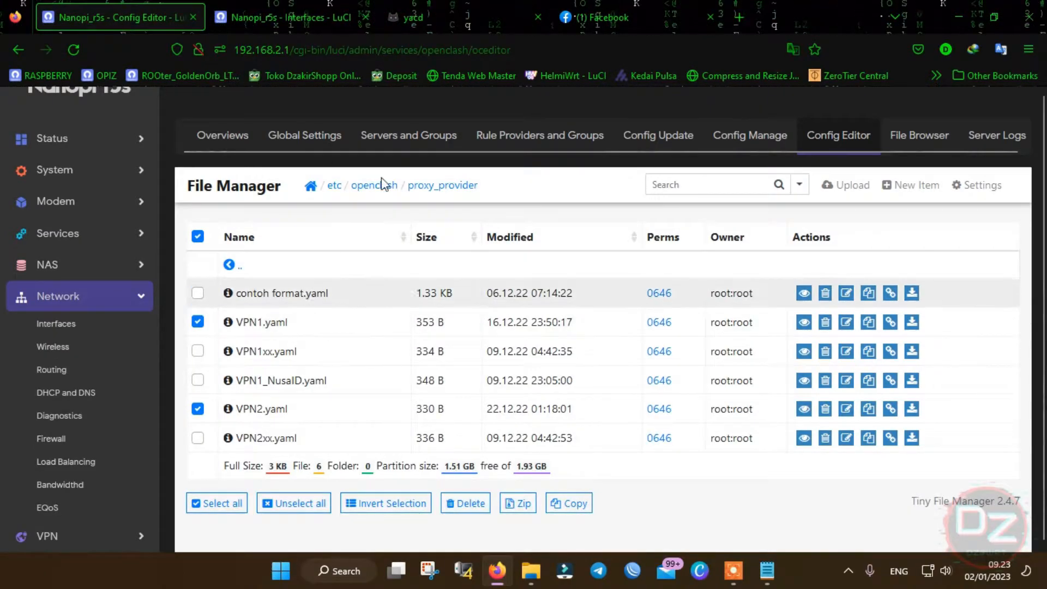
{"action": "left_click", "coordinate": [767, 570]}
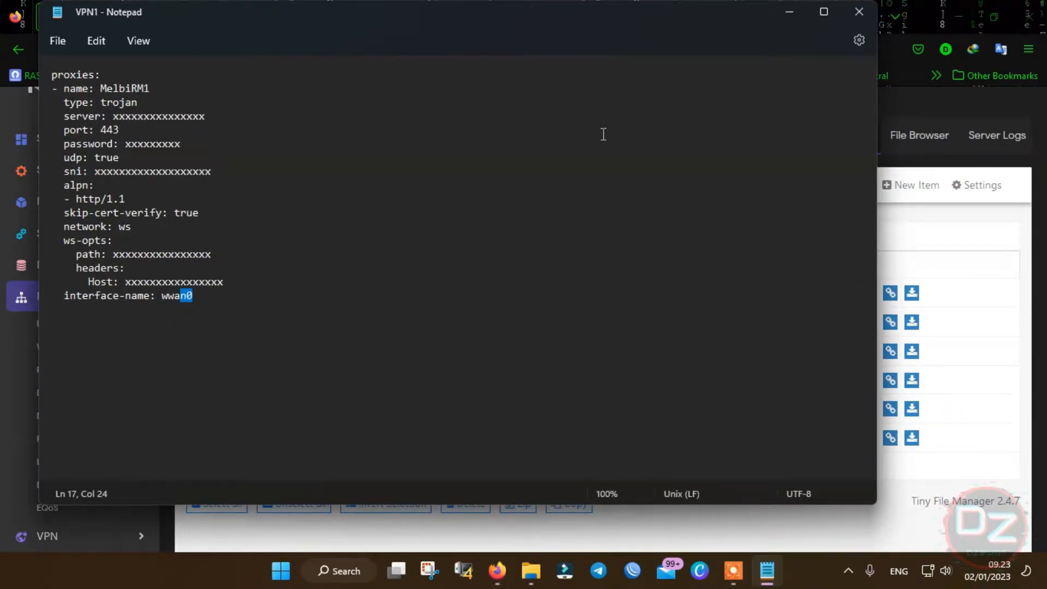
{"action": "left_click", "coordinate": [854, 13]}
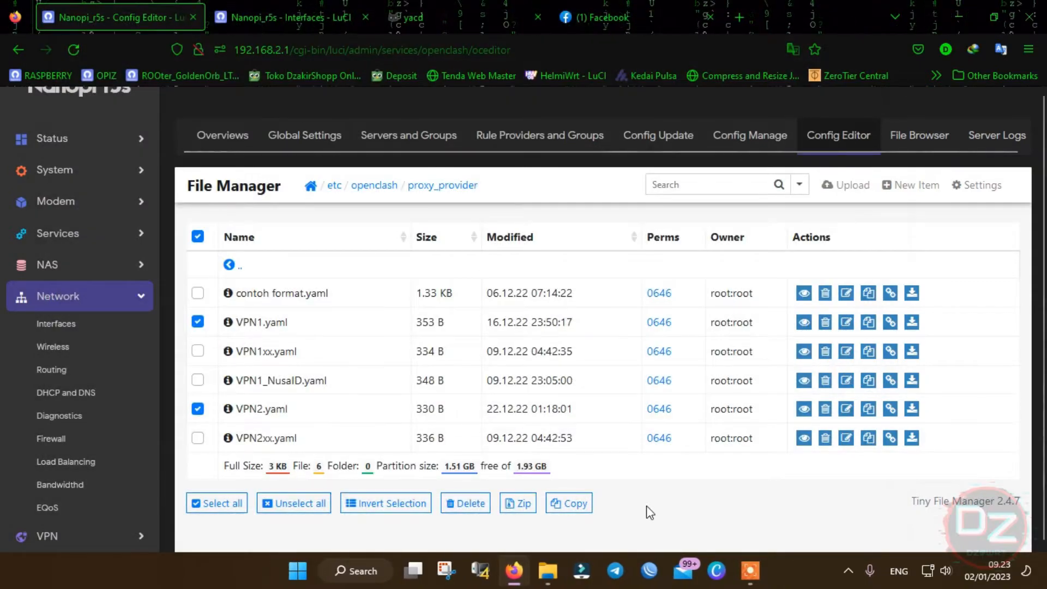
Reopen the local VPN1 file, check its interface-name value once more, and close it
{"action": "left_click", "coordinate": [551, 577]}
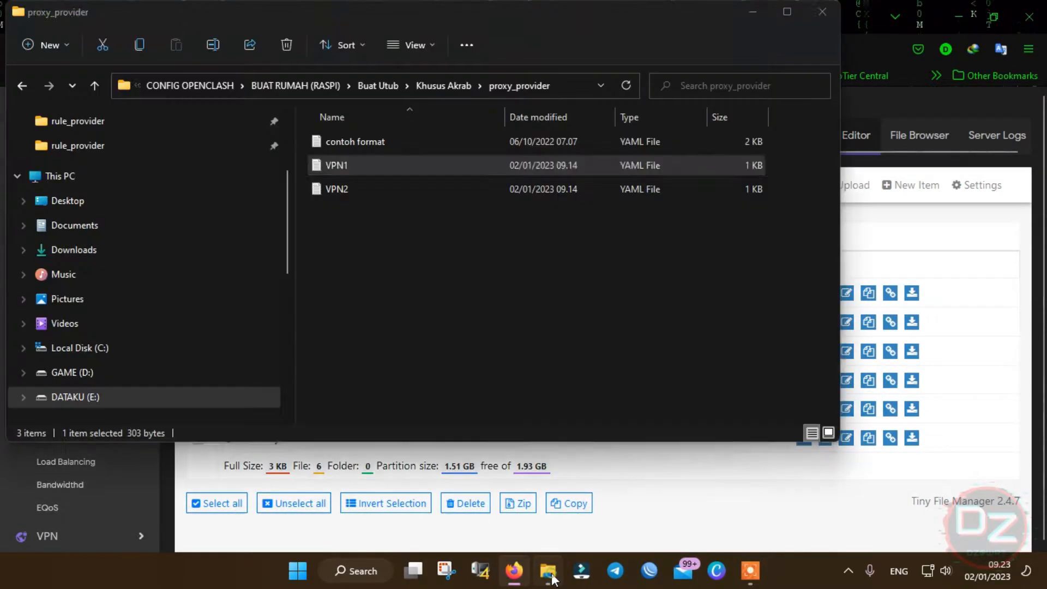
{"action": "double_click", "coordinate": [359, 169]}
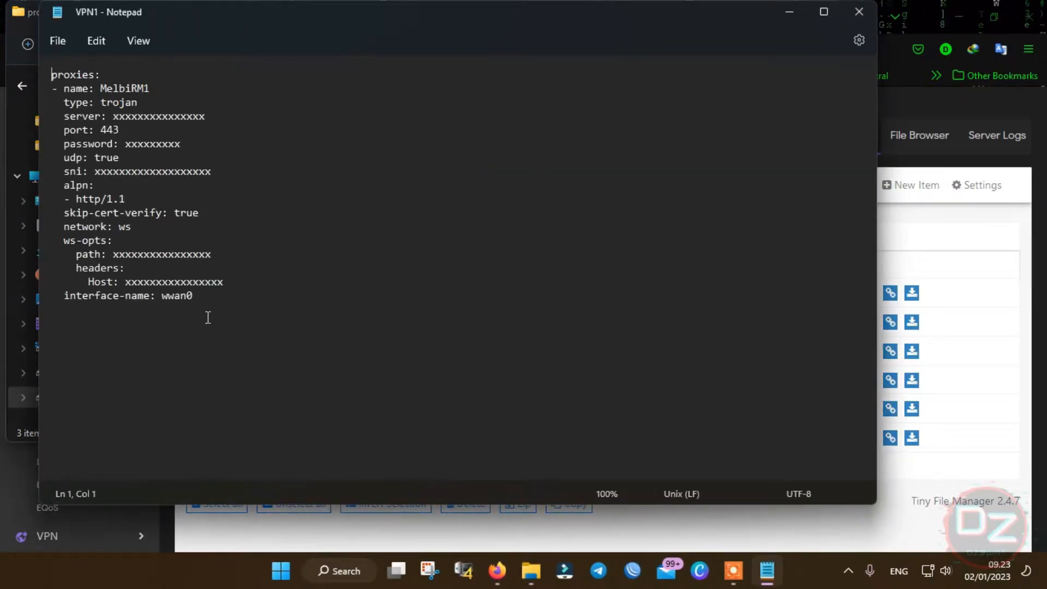
{"action": "left_click_drag", "start_coordinate": [195, 299], "coordinate": [162, 300]}
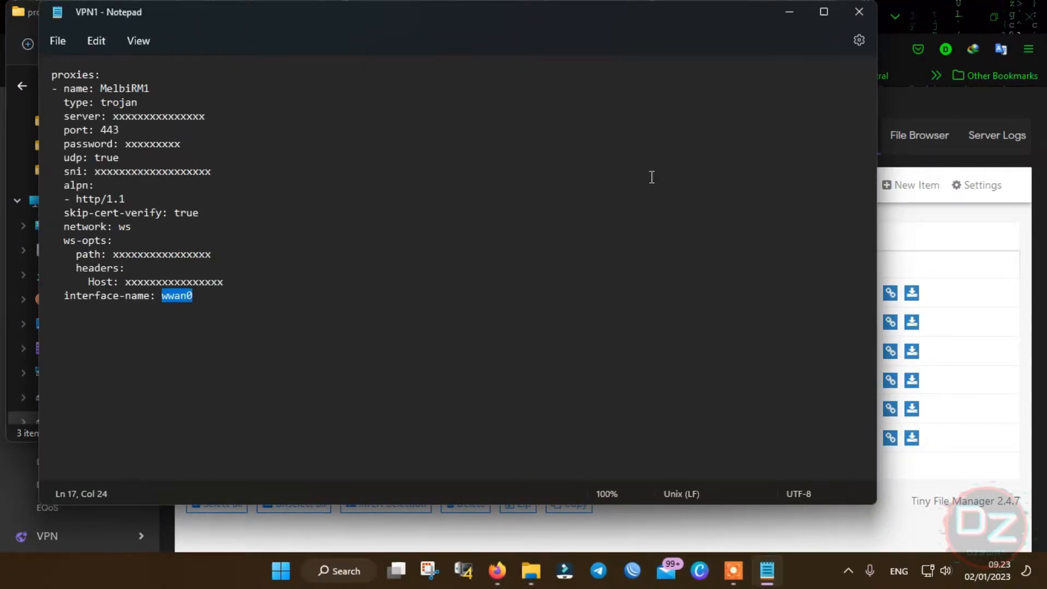
{"action": "left_click", "coordinate": [860, 9]}
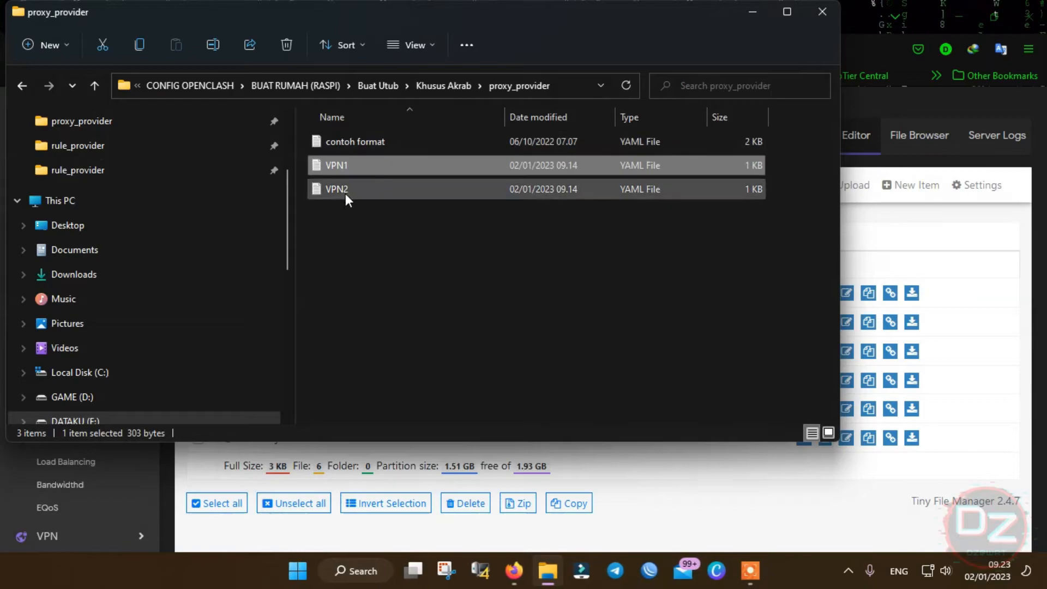
Open the local VPN2 file, examine its interface-name line, and close it
{"action": "left_click", "coordinate": [345, 192]}
{"action": "double_click", "coordinate": [345, 192]}
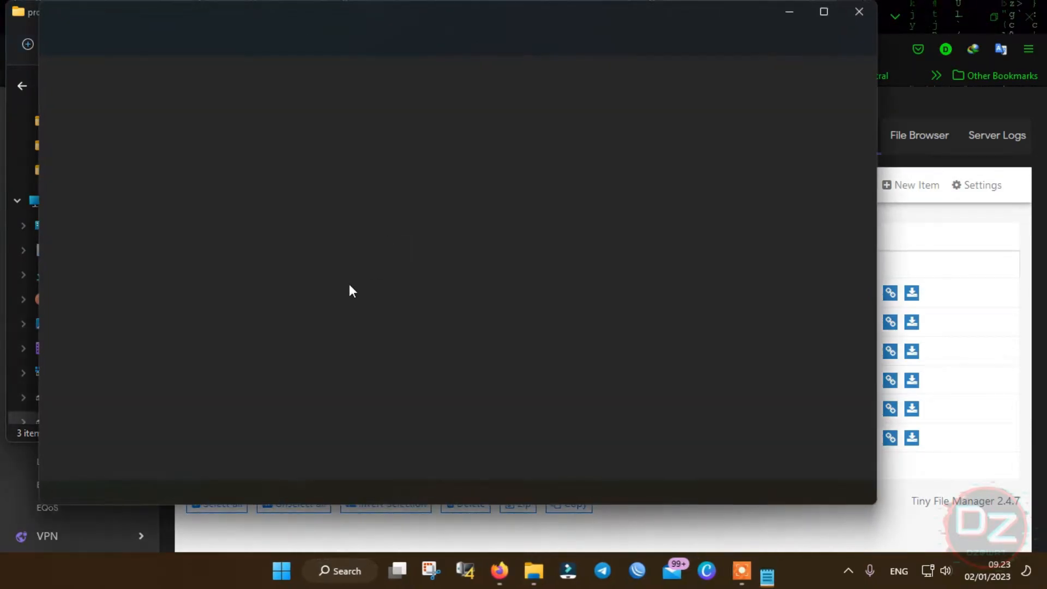
{"action": "left_click_drag", "start_coordinate": [187, 299], "coordinate": [168, 297]}
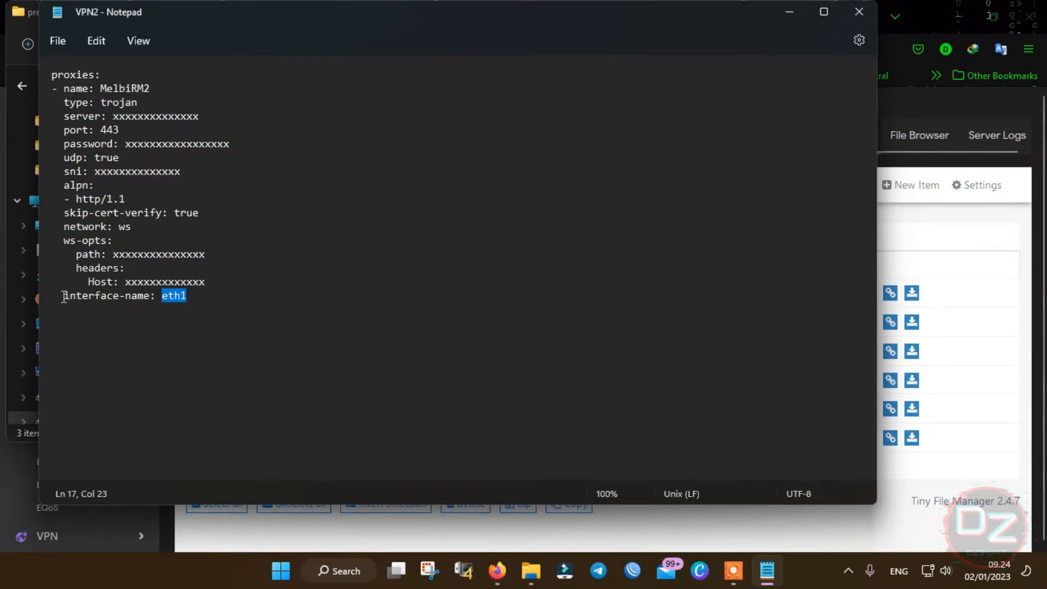
{"action": "left_click_drag", "start_coordinate": [65, 296], "coordinate": [190, 299]}
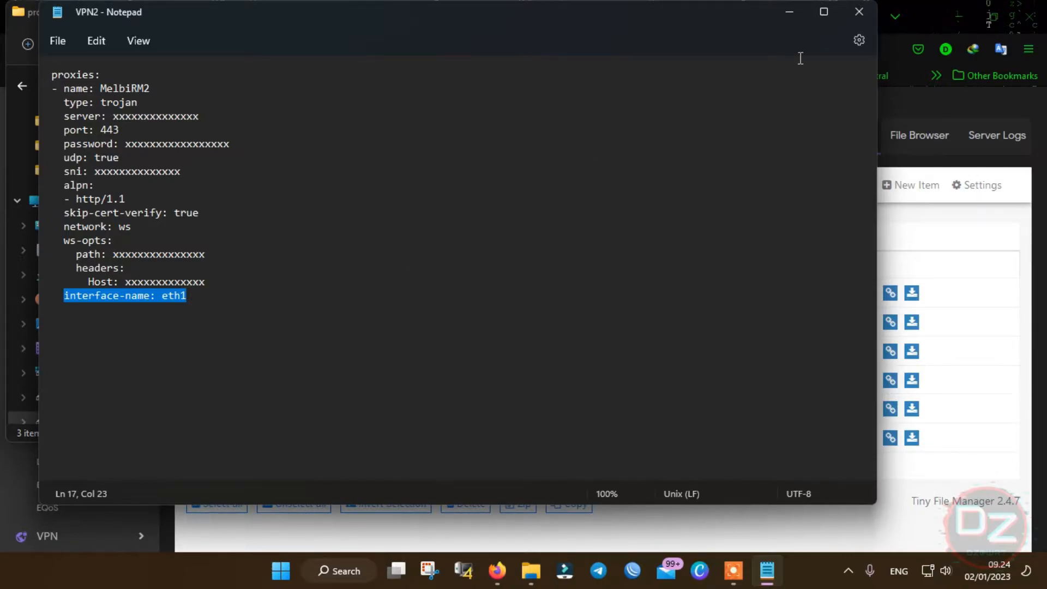
{"action": "left_click", "coordinate": [855, 12]}
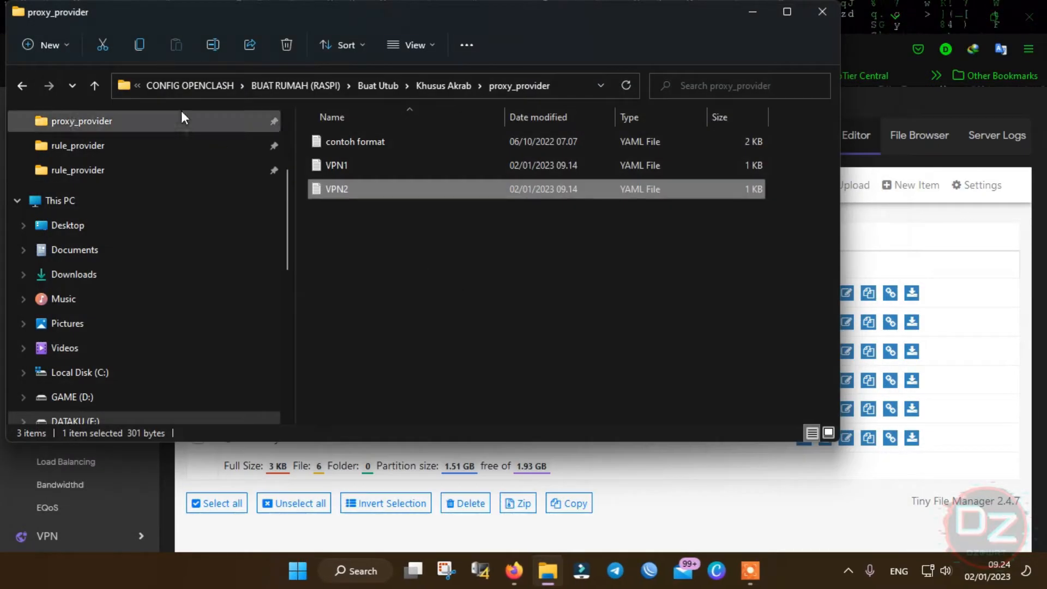
Return the local file window to the Khusus Akrab folder and open the upload page for etc/openclash/proxy_provider
{"action": "left_click", "coordinate": [95, 86]}
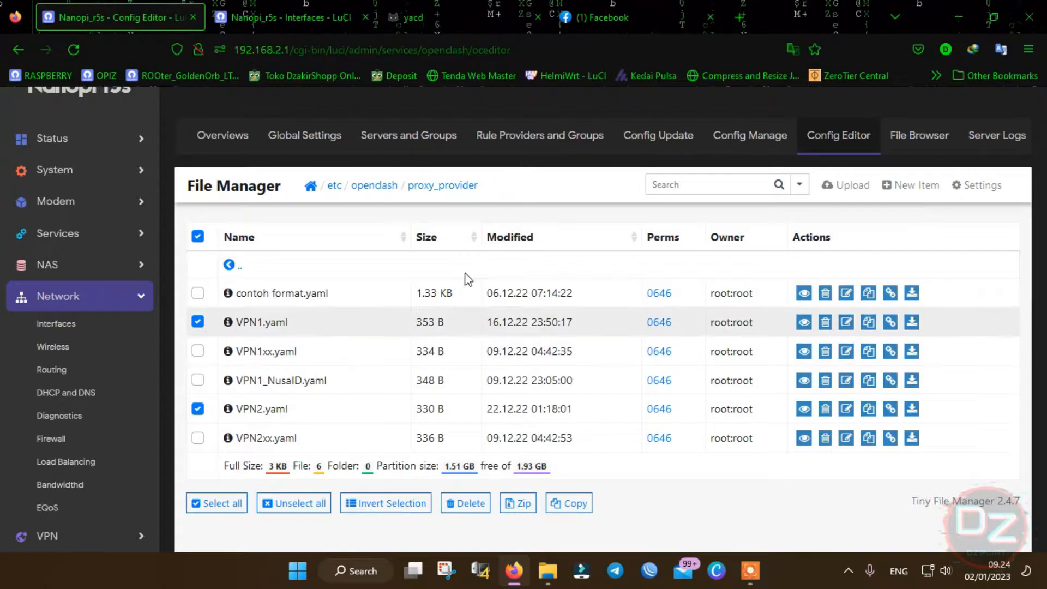
{"action": "left_click", "coordinate": [837, 184]}
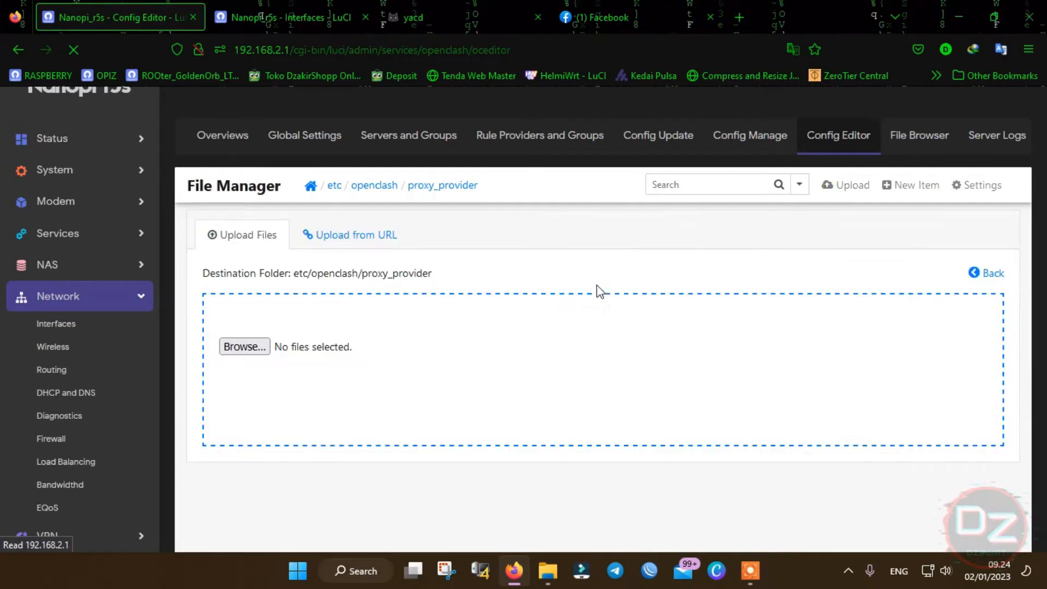
{"action": "left_click", "coordinate": [554, 344]}
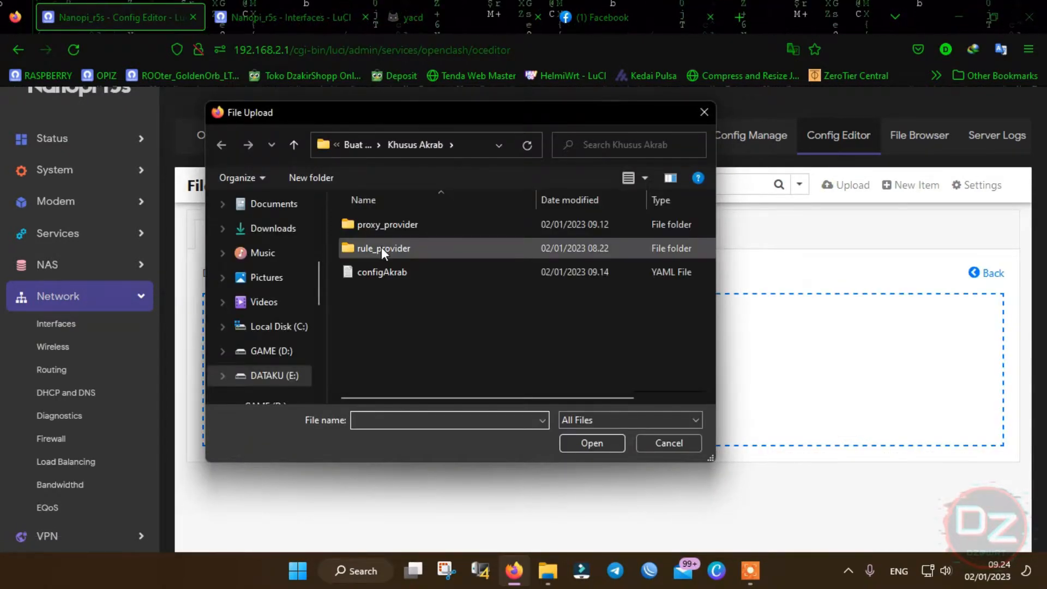
{"action": "left_click", "coordinate": [388, 227]}
{"action": "double_click", "coordinate": [388, 227]}
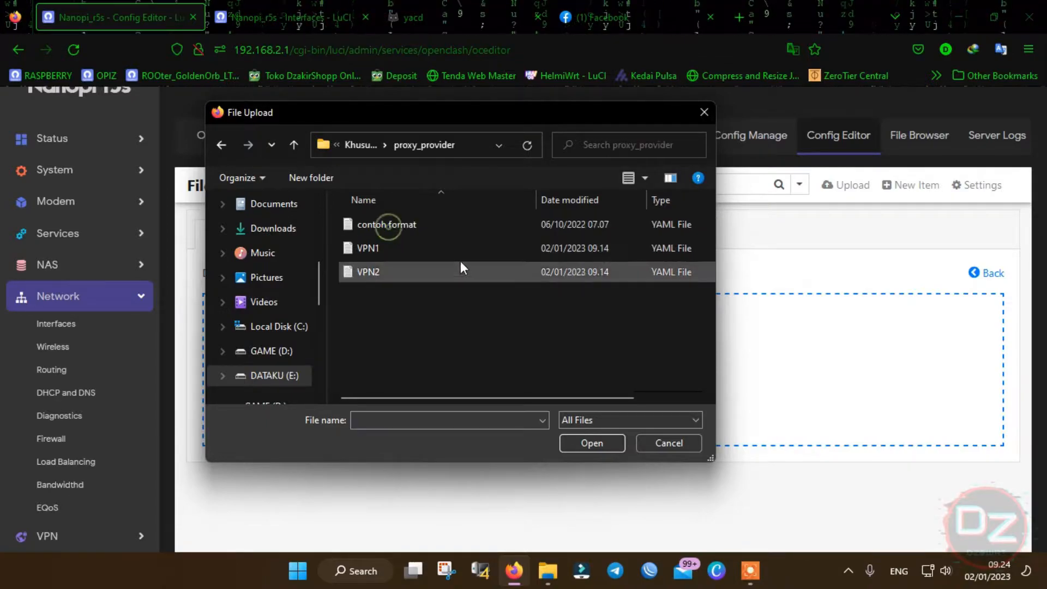
{"action": "left_click", "coordinate": [703, 113]}
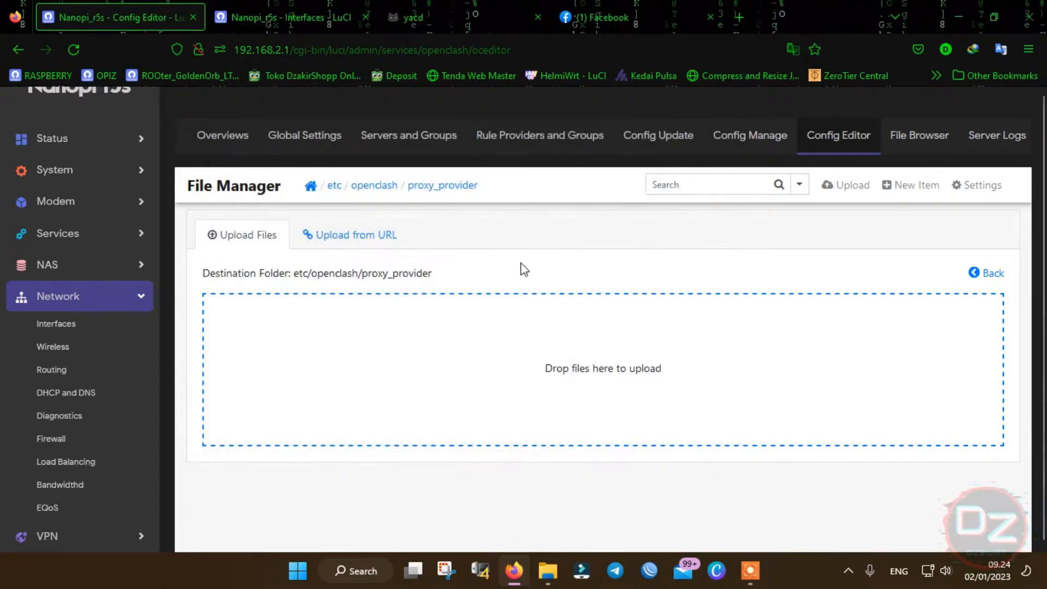
Leave the proxy_provider upload page and delete all existing files from the etc/openclash/rule_provider folder
{"action": "left_click", "coordinate": [974, 275]}
{"action": "left_click", "coordinate": [826, 135]}
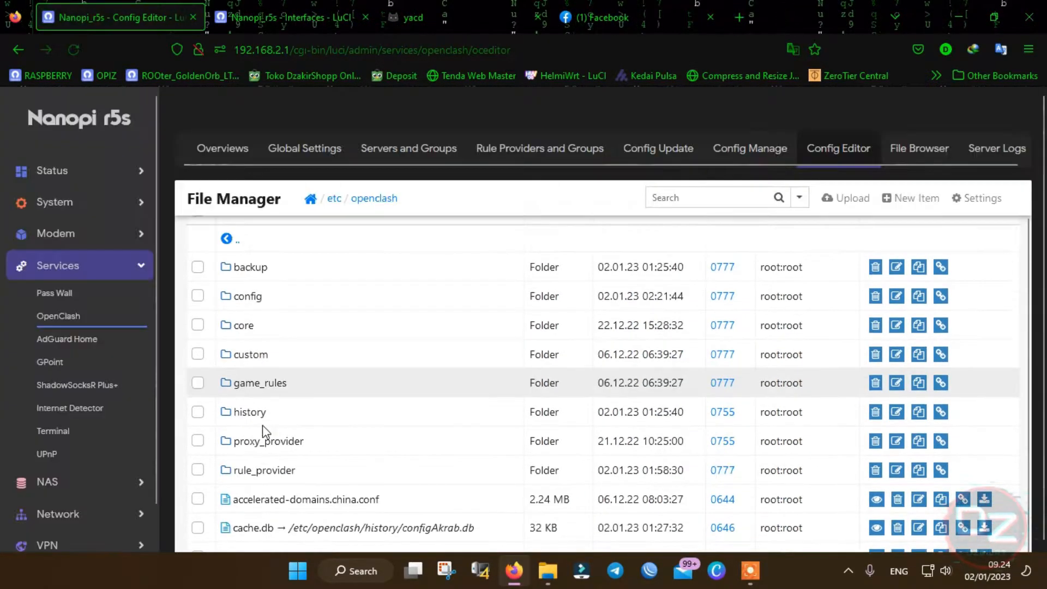
{"action": "left_click", "coordinate": [270, 470]}
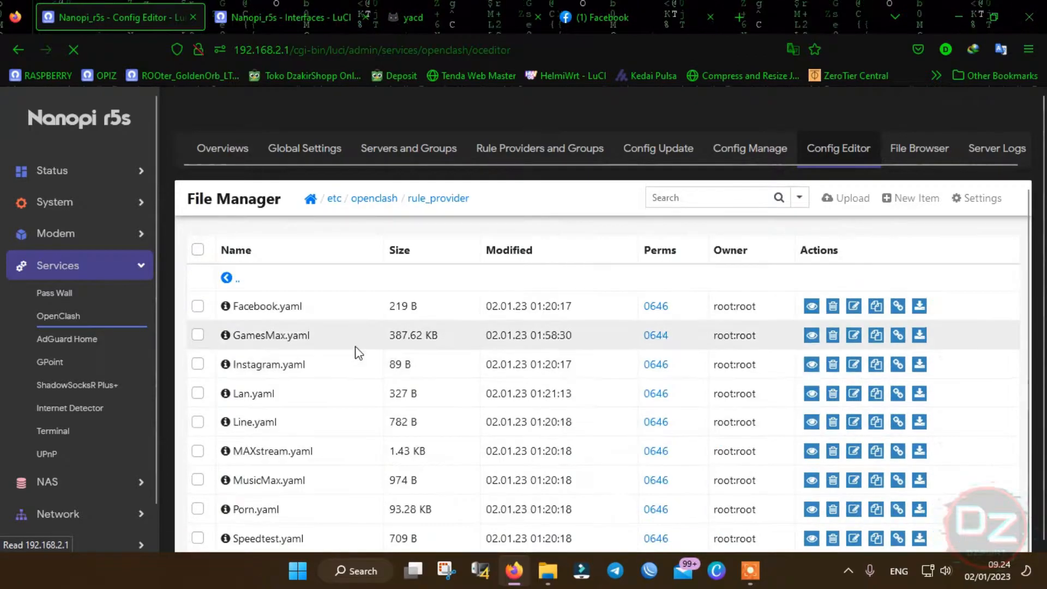
{"action": "scroll", "coordinate": [329, 304], "scroll_direction": "down", "scroll_amount": 2}
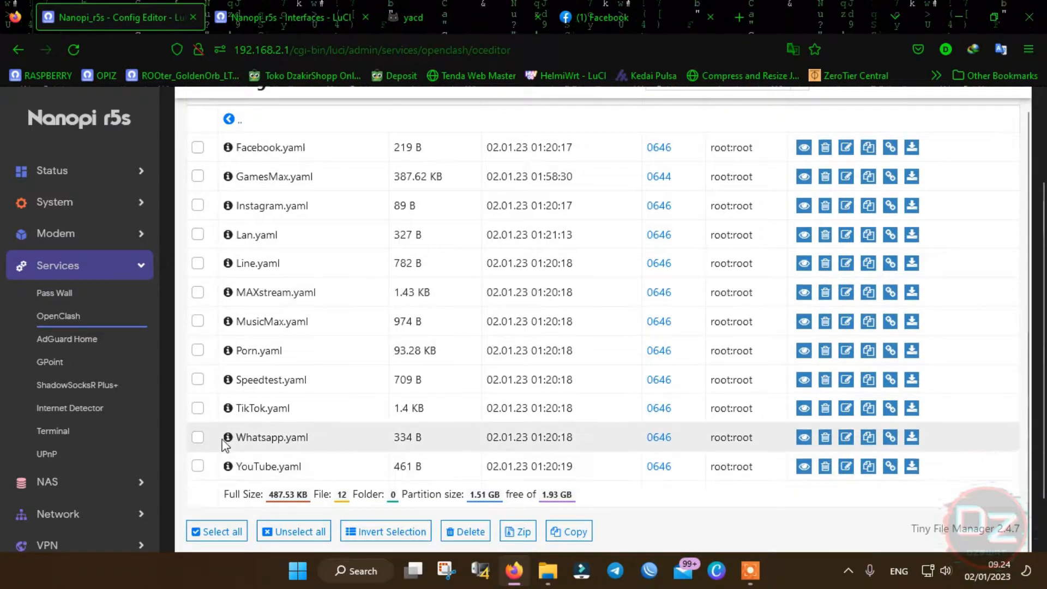
{"action": "scroll", "coordinate": [224, 436], "scroll_direction": "up", "scroll_amount": 2}
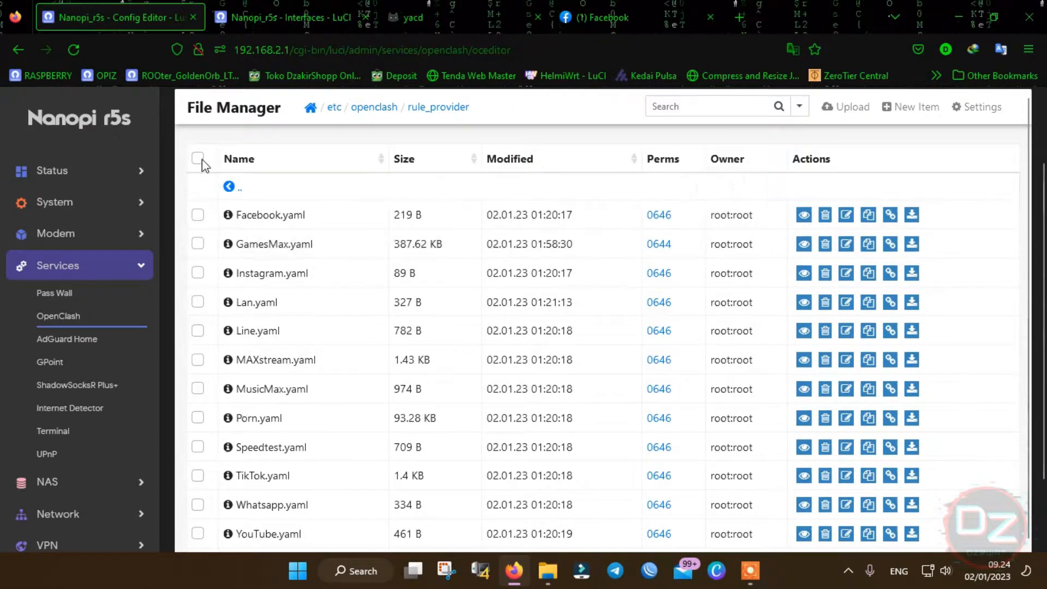
{"action": "left_click", "coordinate": [199, 158]}
{"action": "scroll", "coordinate": [328, 327], "scroll_direction": "down", "scroll_amount": 3}
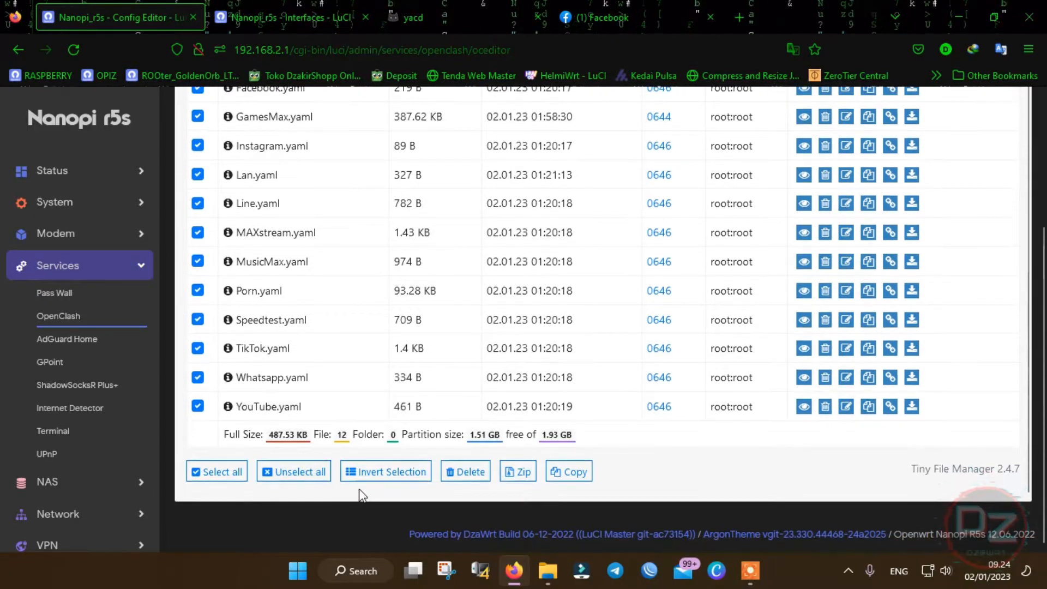
{"action": "left_click", "coordinate": [486, 475]}
{"action": "left_click", "coordinate": [595, 345]}
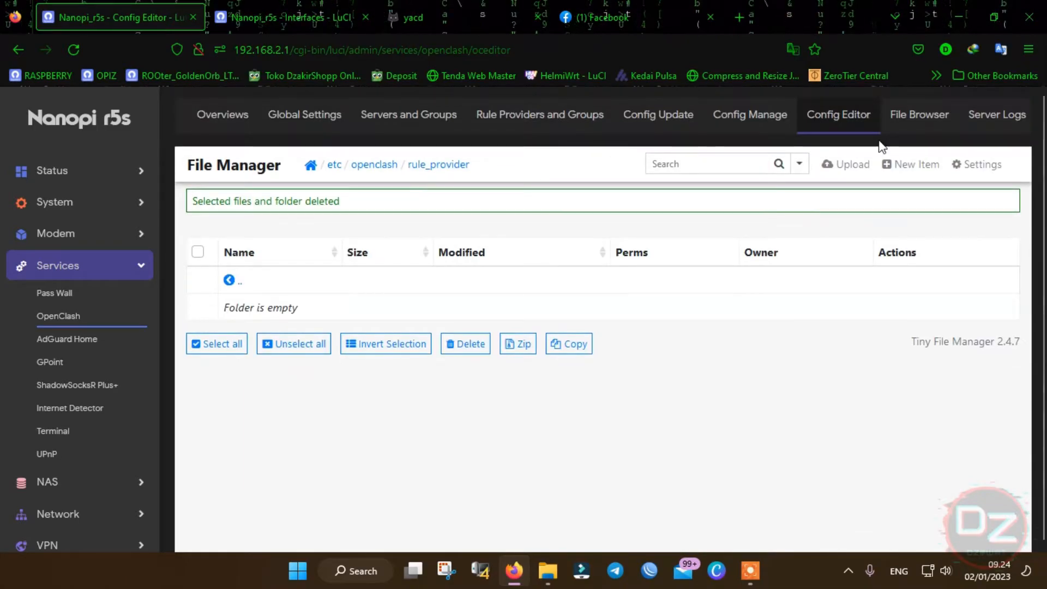
Upload all YAML files from the local Khusus Akrab rule_provider folder into etc/openclash/rule_provider and return to the file list
{"action": "left_click", "coordinate": [845, 164]}
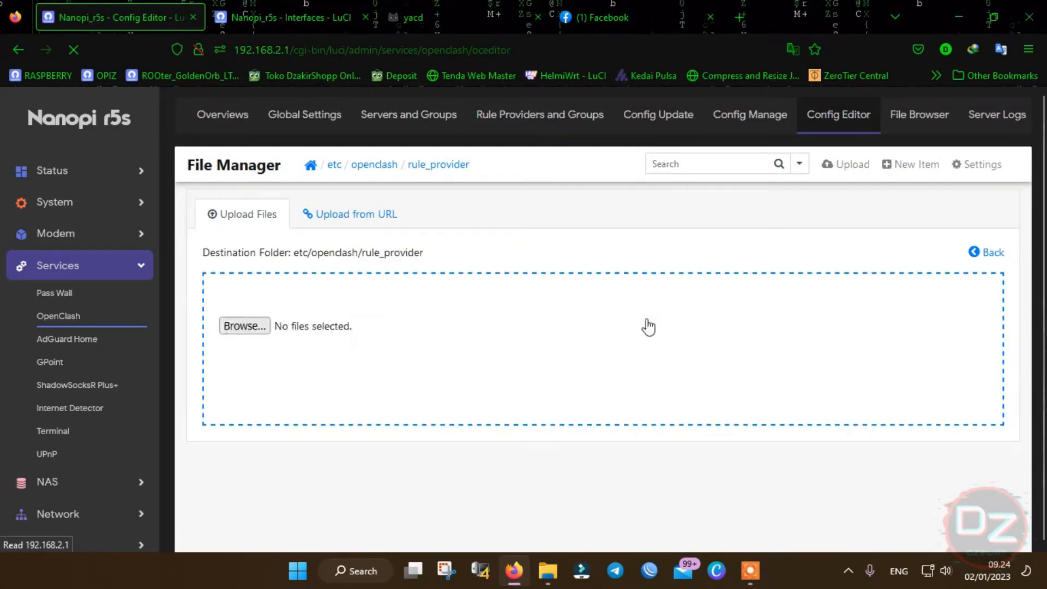
{"action": "left_click", "coordinate": [597, 325]}
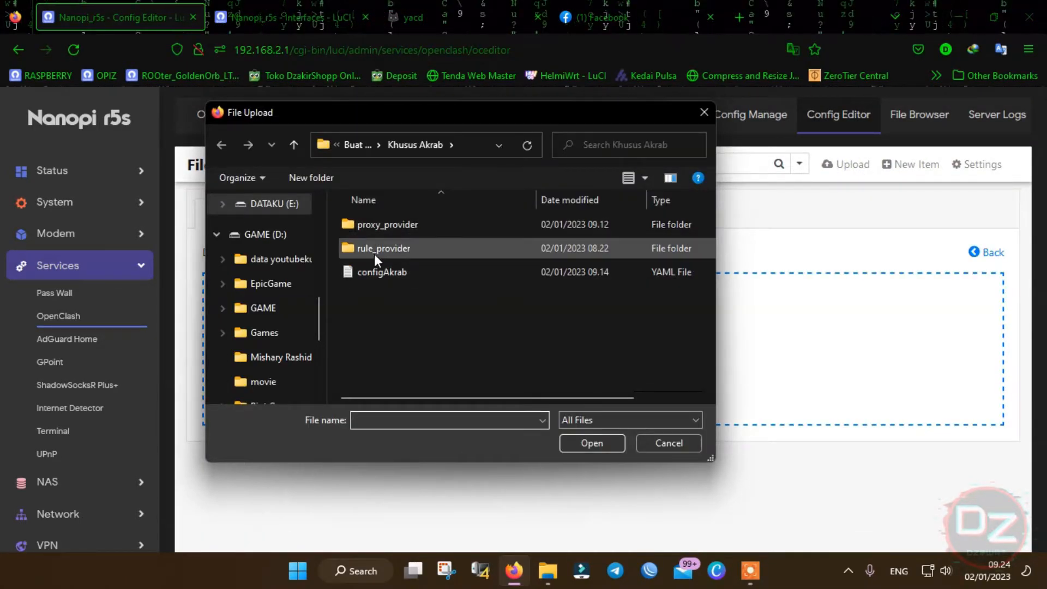
{"action": "double_click", "coordinate": [375, 253]}
{"action": "left_click", "coordinate": [408, 266]}
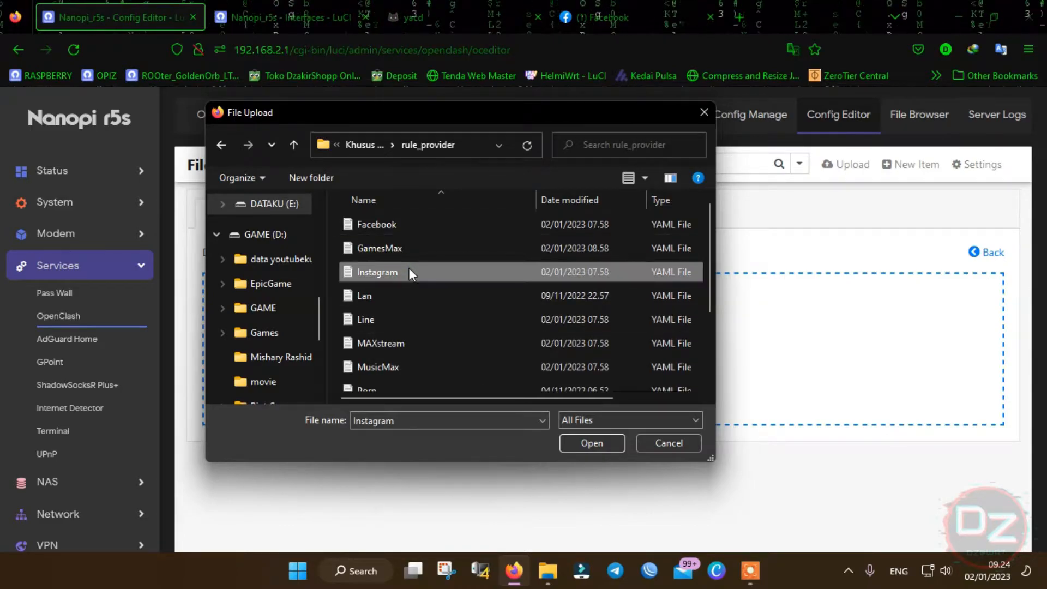
{"action": "key", "text": "ctrl+a"}
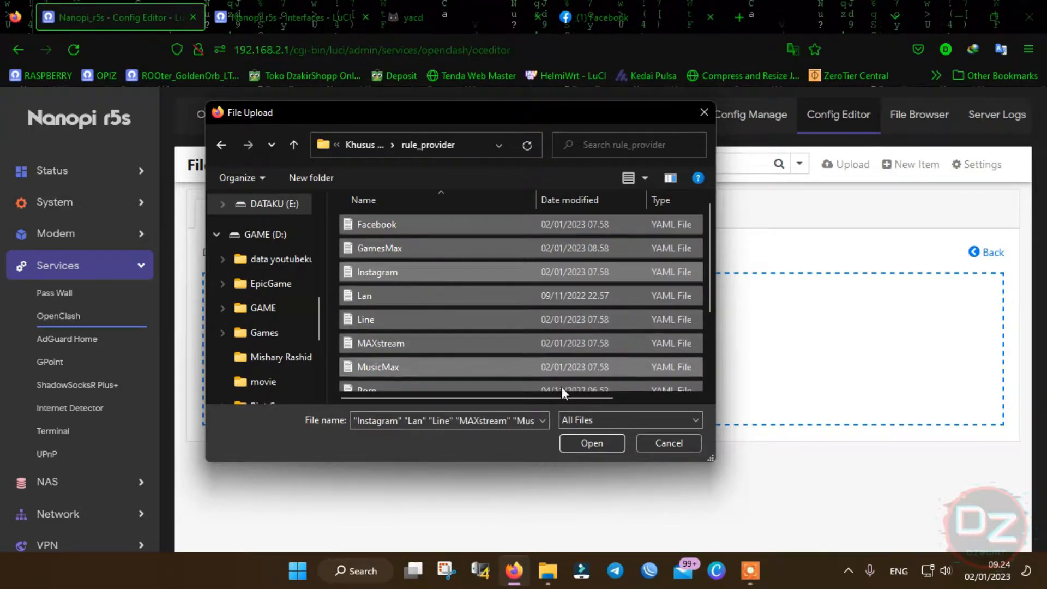
{"action": "left_click", "coordinate": [589, 440]}
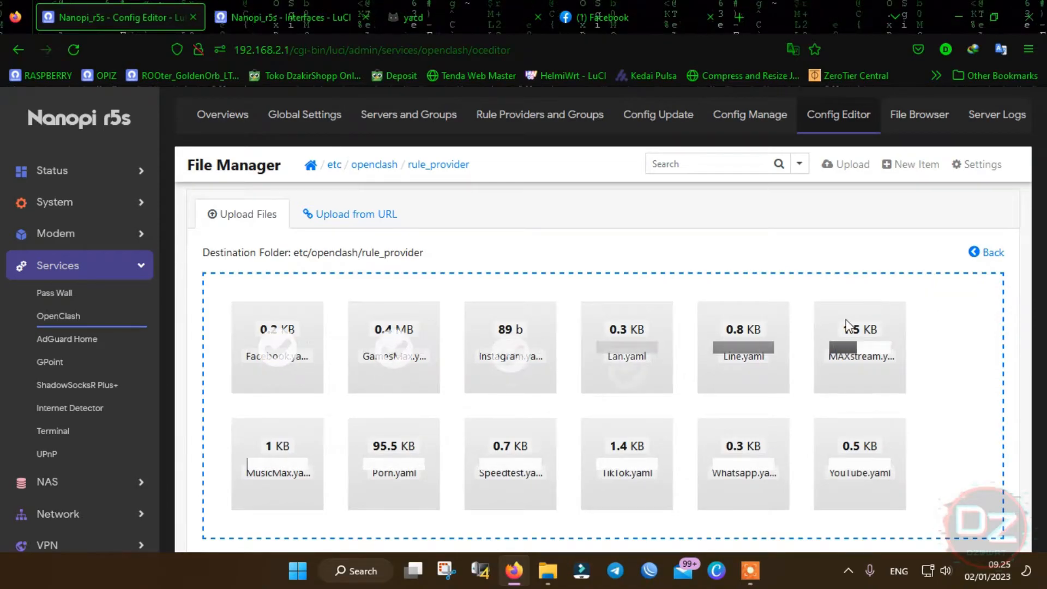
{"action": "scroll", "coordinate": [709, 425], "scroll_direction": "down", "scroll_amount": 1}
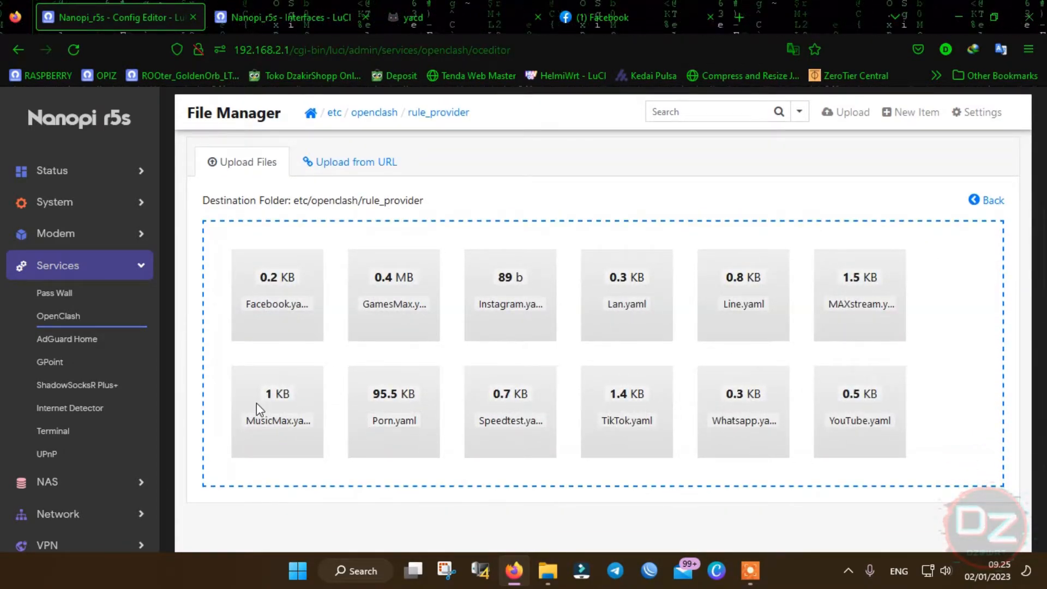
{"action": "left_click", "coordinate": [980, 203]}
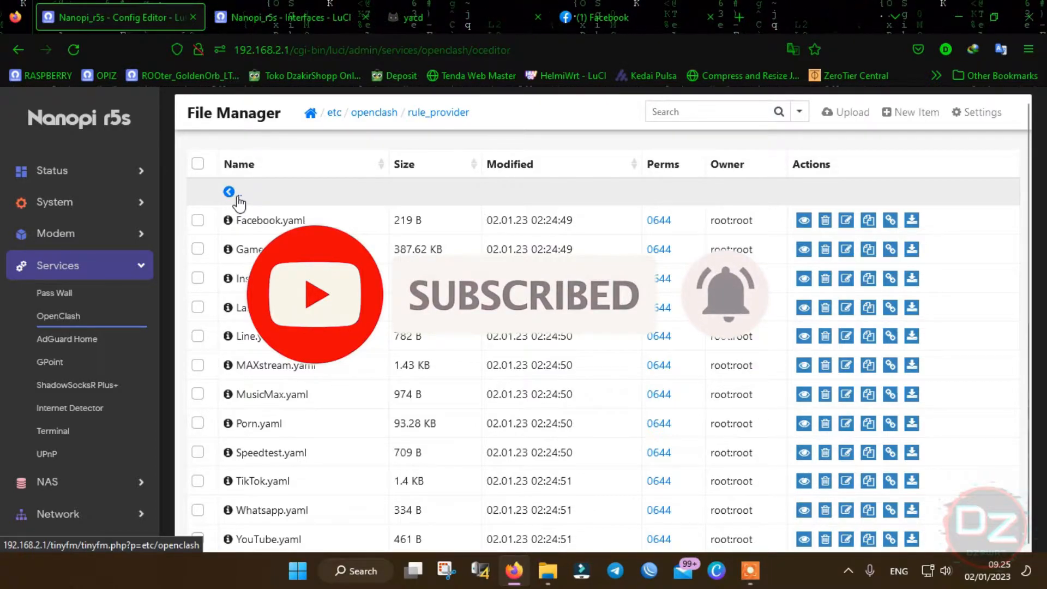
Go back to the etc/openclash folder and look over its subfolders and files
{"action": "left_click", "coordinate": [238, 198]}
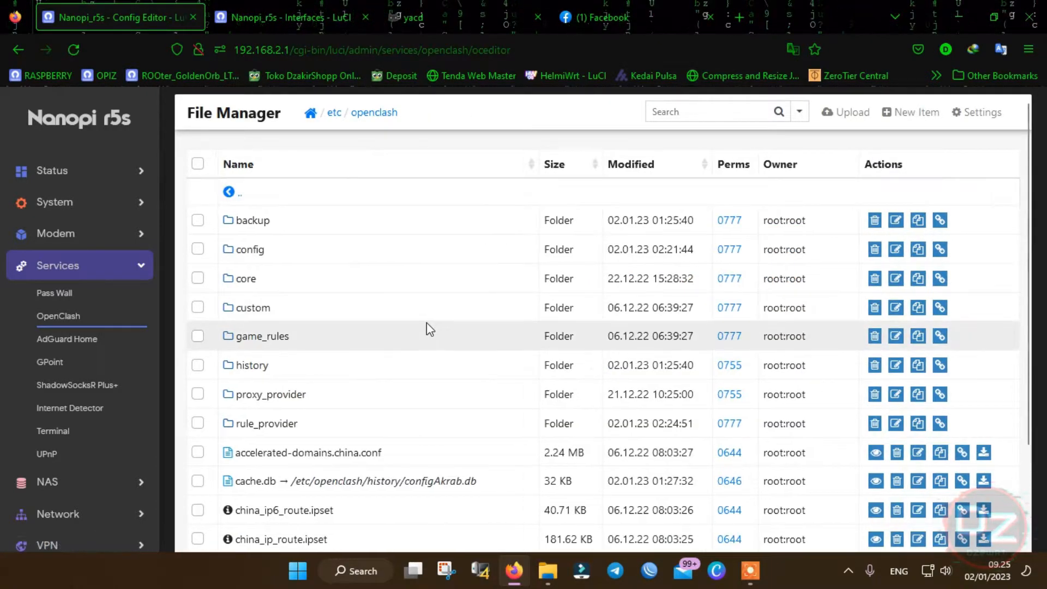
{"action": "scroll", "coordinate": [431, 329], "scroll_direction": "down", "scroll_amount": 1}
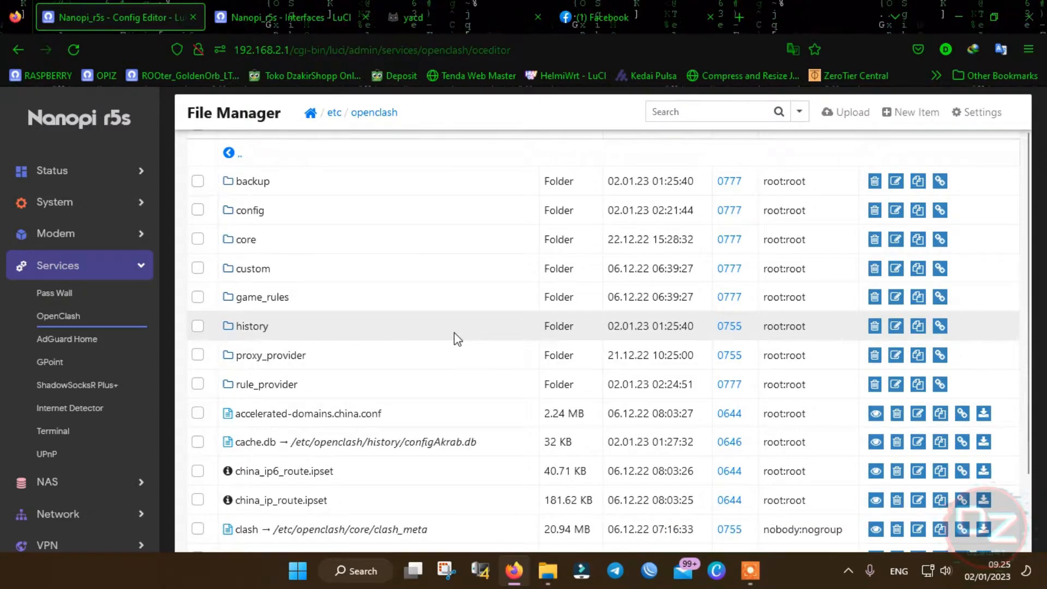
{"action": "scroll", "coordinate": [431, 337], "scroll_direction": "down", "scroll_amount": 1}
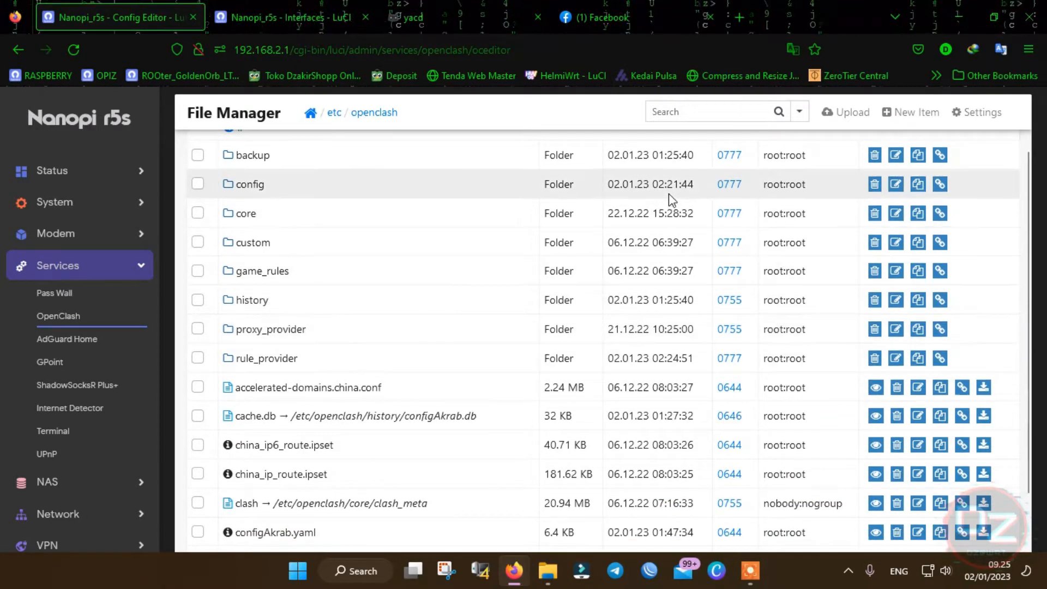
{"action": "scroll", "coordinate": [682, 207], "scroll_direction": "up", "scroll_amount": 2}
{"action": "scroll", "coordinate": [688, 202], "scroll_direction": "up", "scroll_amount": 2}
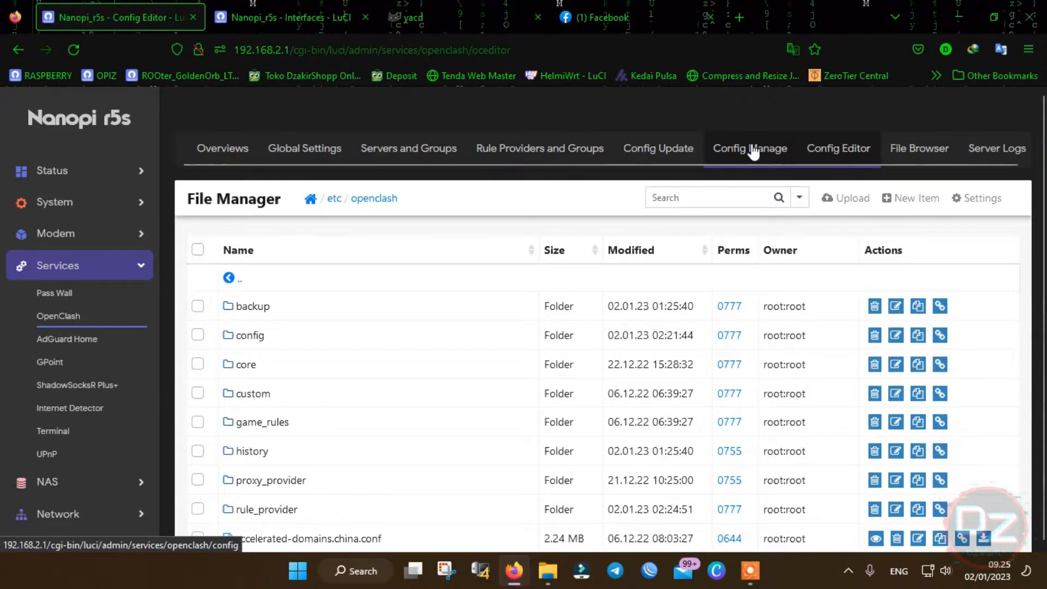
Open the OpenClash Config Manage page, check the state of configAkrab.yaml and switch to that config
{"action": "left_click", "coordinate": [752, 148]}
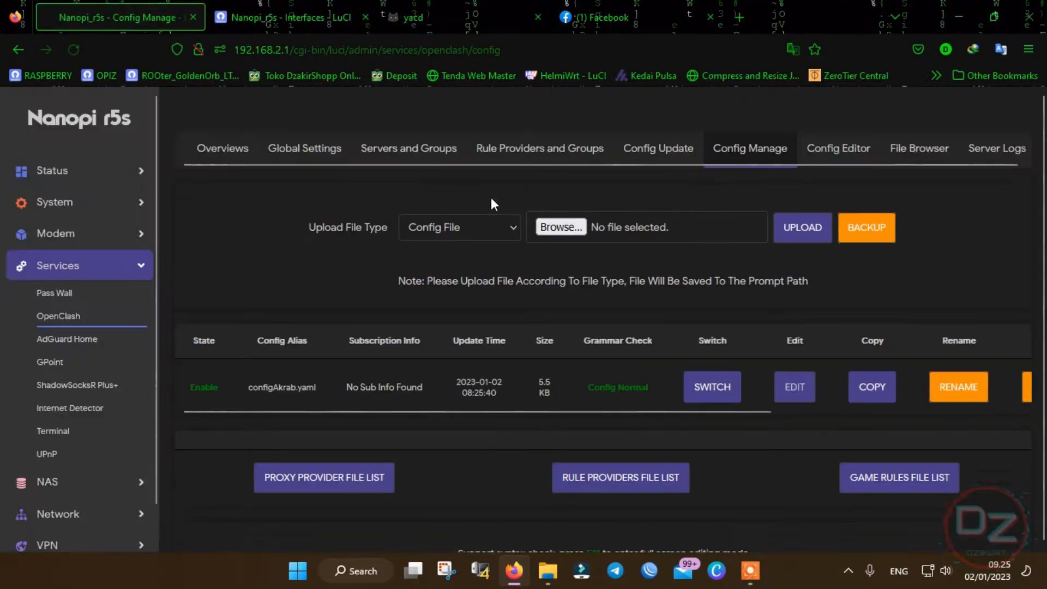
{"action": "scroll", "coordinate": [624, 221], "scroll_direction": "down", "scroll_amount": 1}
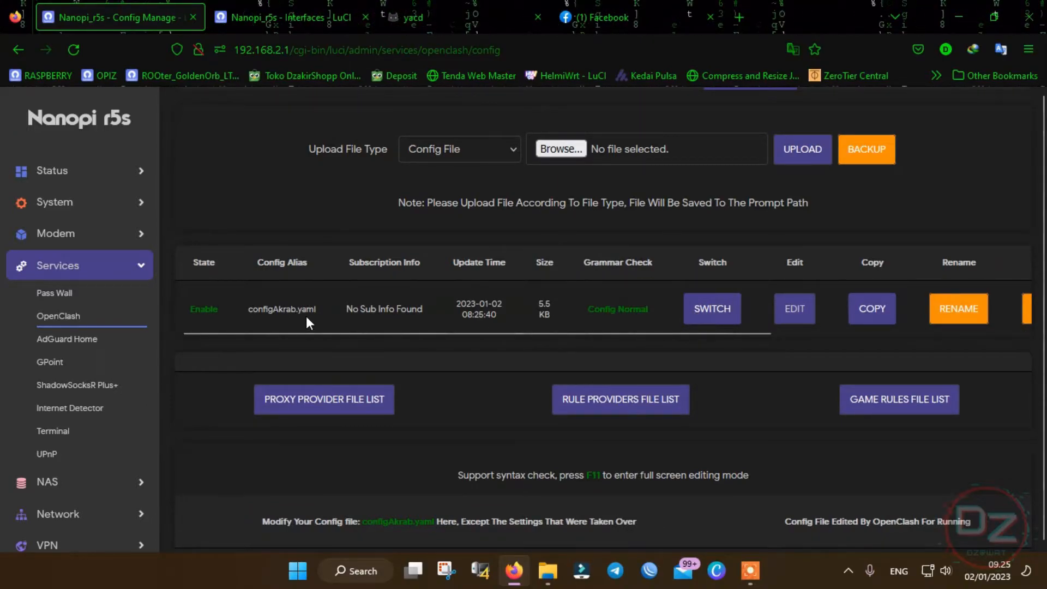
{"action": "left_click_drag", "start_coordinate": [219, 312], "coordinate": [192, 310]}
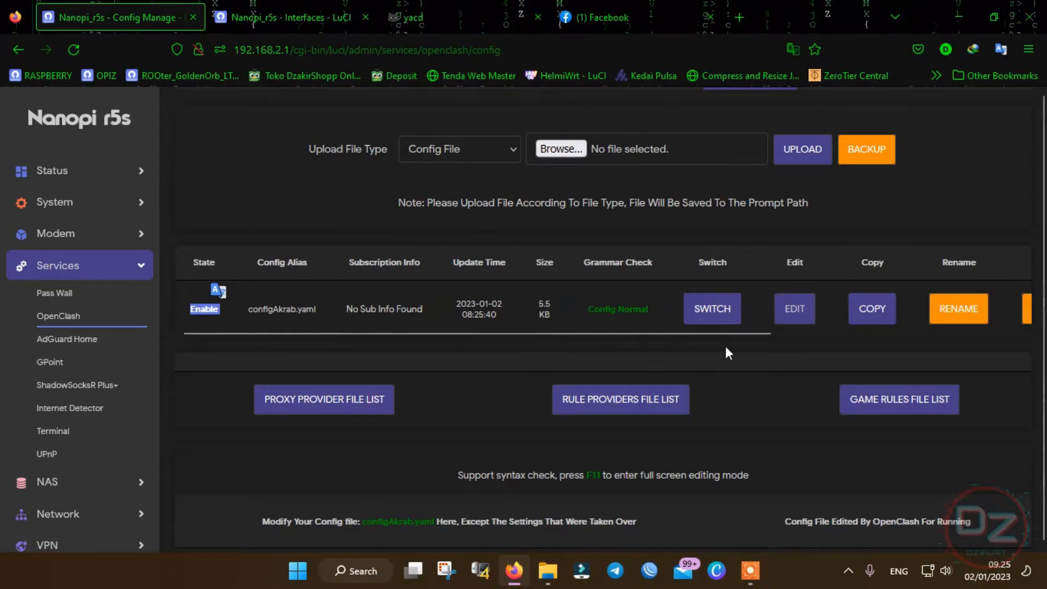
{"action": "left_click", "coordinate": [715, 322]}
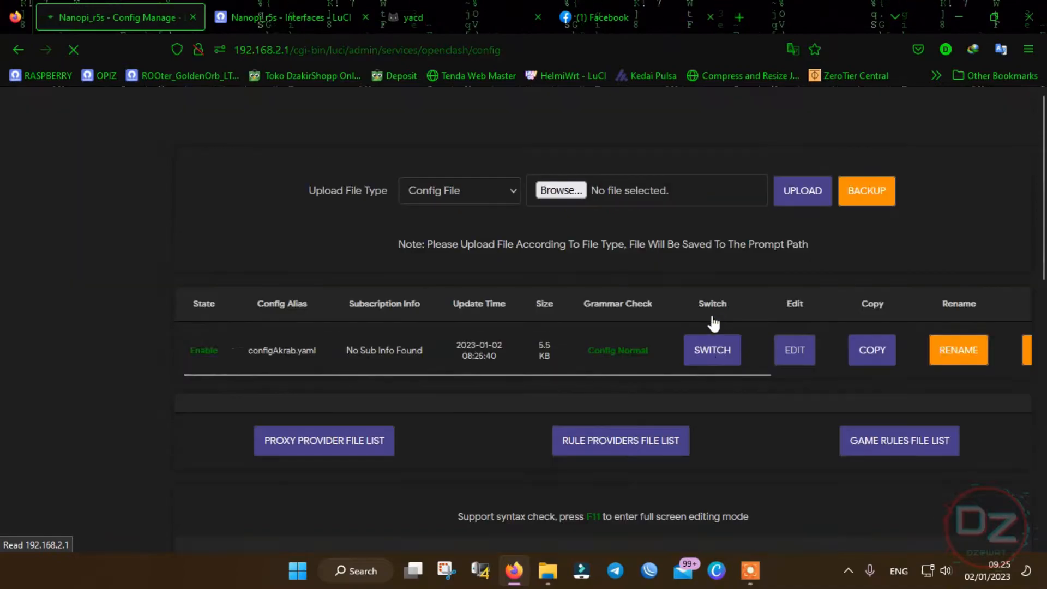
Uncomment the unified-delay: true line in the editable configAkrab.yaml
{"action": "scroll", "coordinate": [709, 363], "scroll_direction": "down", "scroll_amount": 3}
{"action": "scroll", "coordinate": [731, 381], "scroll_direction": "down", "scroll_amount": 3}
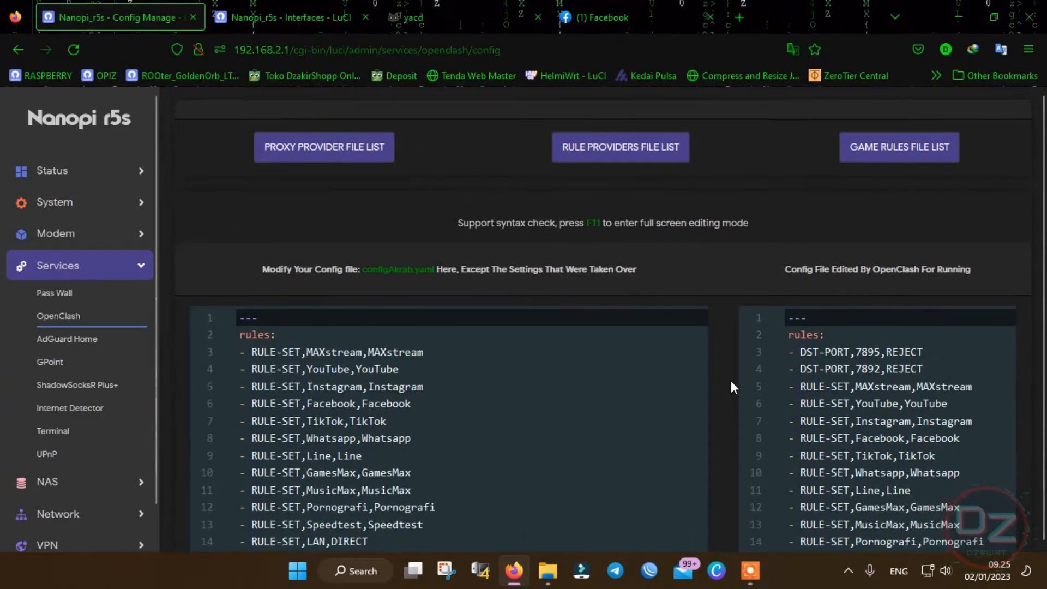
{"action": "scroll", "coordinate": [529, 301], "scroll_direction": "down", "scroll_amount": 1}
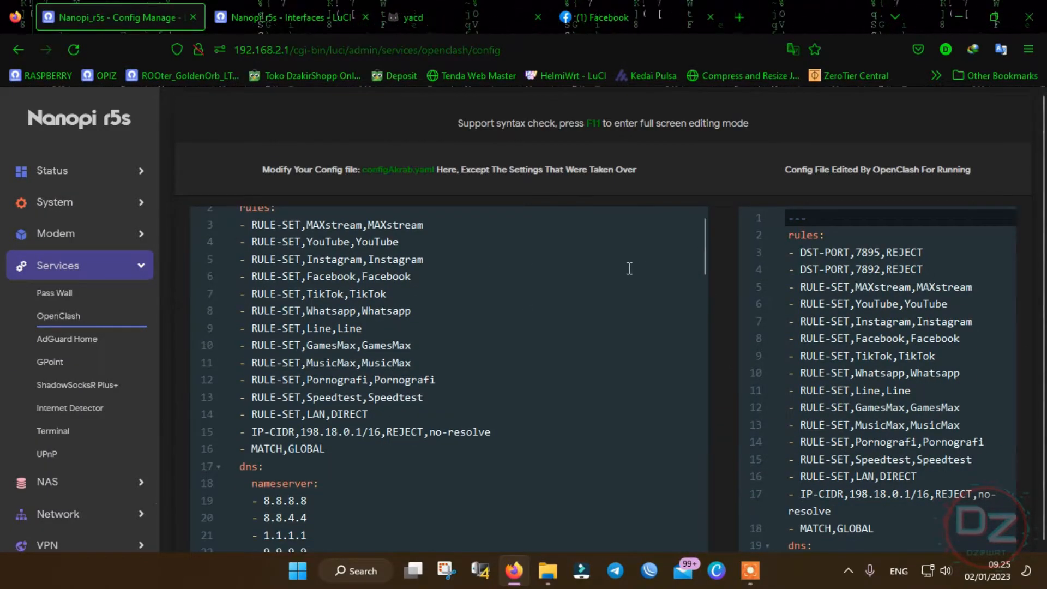
{"action": "scroll", "coordinate": [362, 352], "scroll_direction": "down", "scroll_amount": 3}
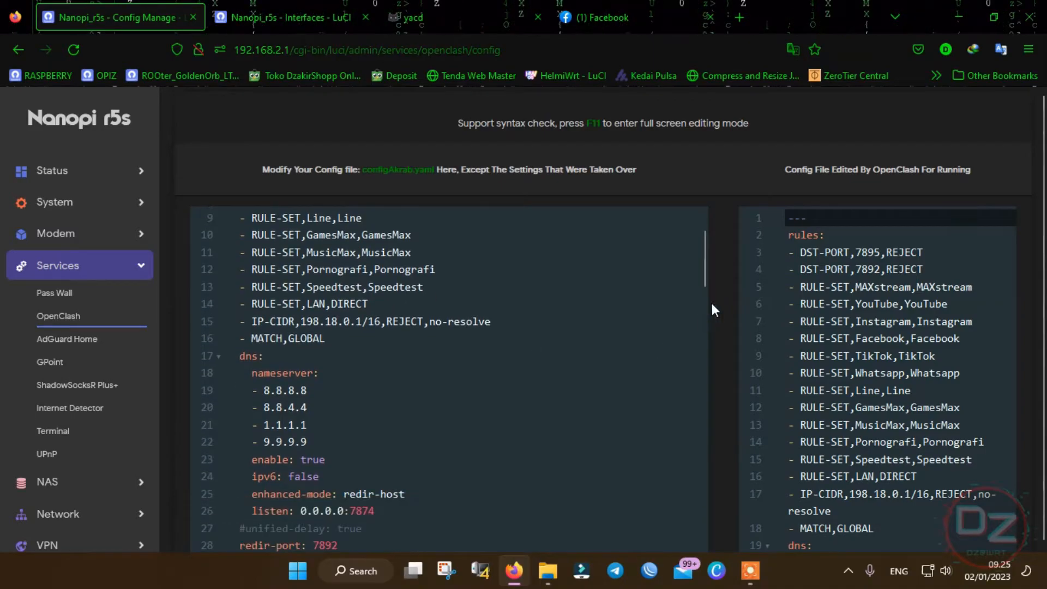
{"action": "scroll", "coordinate": [714, 302], "scroll_direction": "down", "scroll_amount": 3}
{"action": "scroll", "coordinate": [578, 277], "scroll_direction": "down", "scroll_amount": 3}
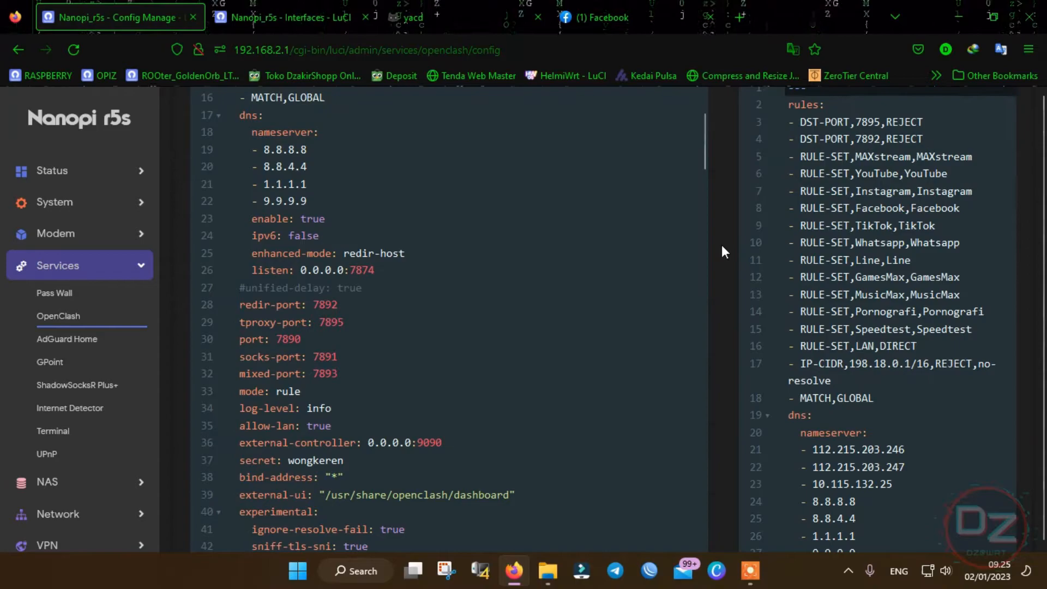
{"action": "scroll", "coordinate": [721, 246], "scroll_direction": "up", "scroll_amount": 2}
{"action": "scroll", "coordinate": [554, 292], "scroll_direction": "up", "scroll_amount": 1}
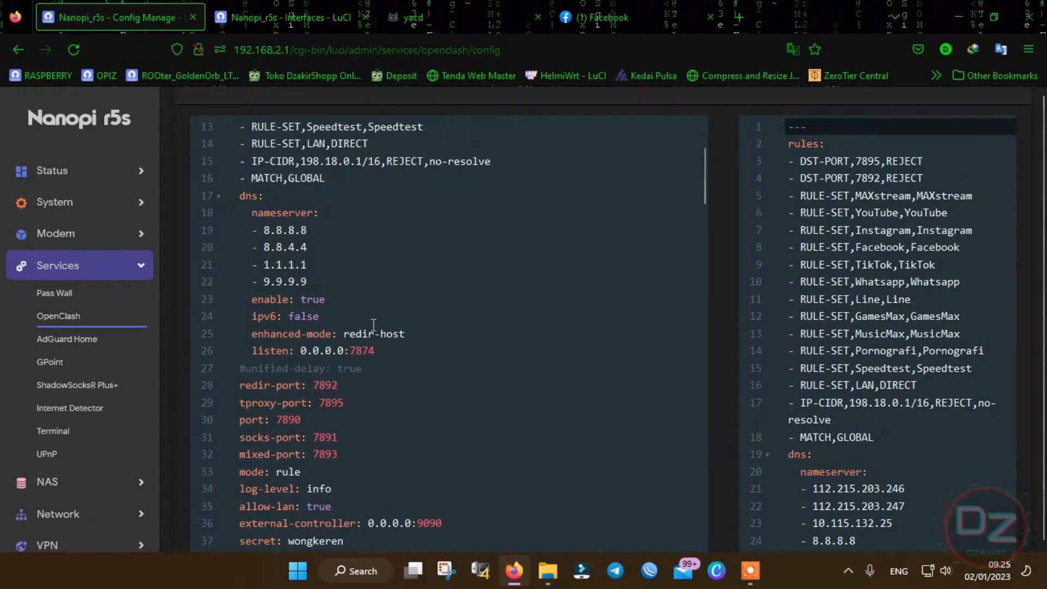
{"action": "left_click", "coordinate": [246, 370]}
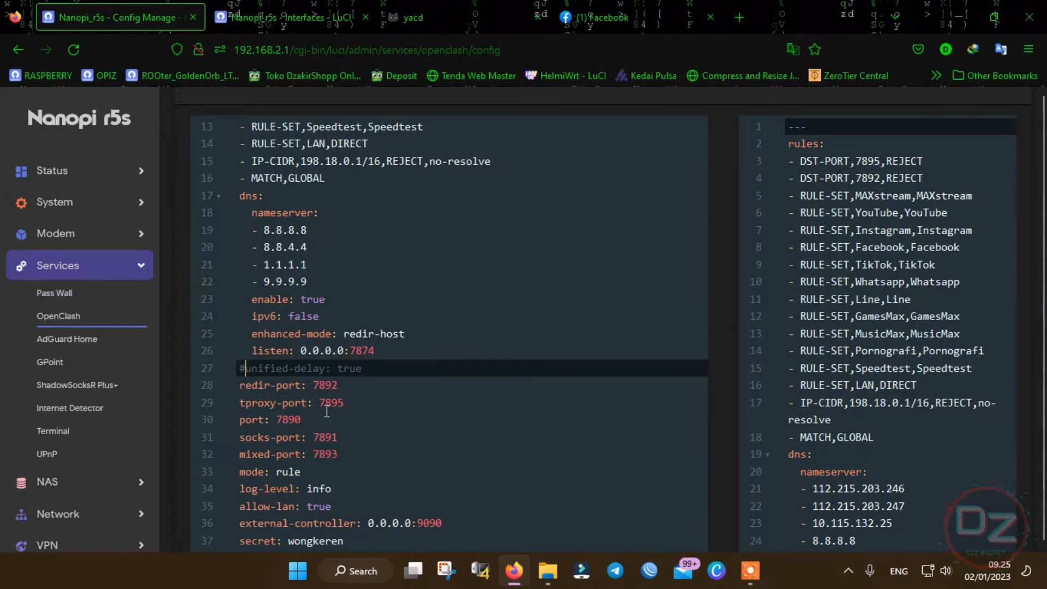
{"action": "key", "text": "BackSpace"}
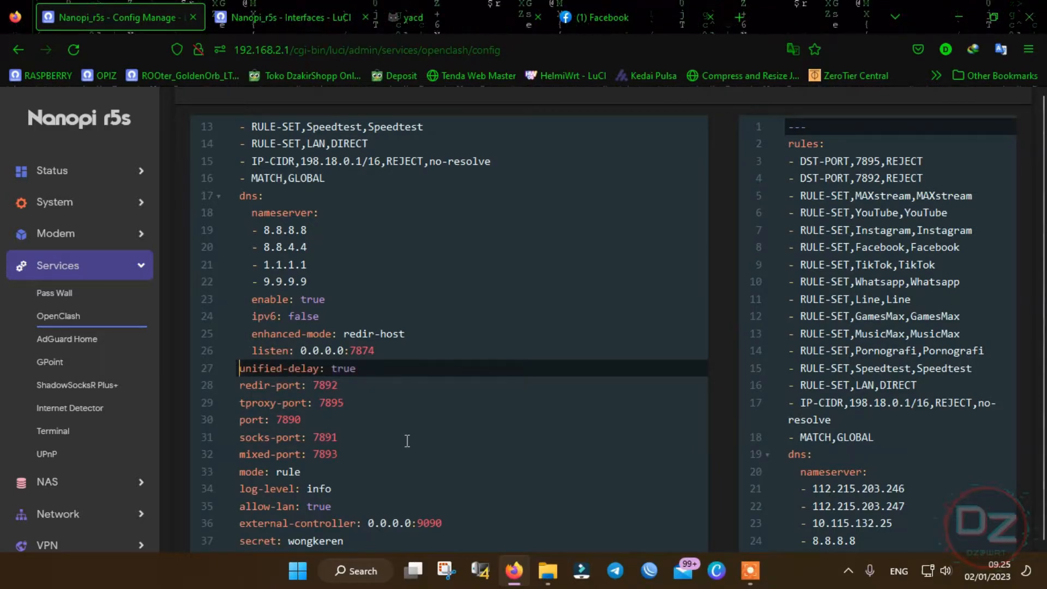
Review the tun, profile, rule-providers and proxy-providers sections of configAkrab.yaml
{"action": "scroll", "coordinate": [437, 436], "scroll_direction": "down", "scroll_amount": 4}
{"action": "scroll", "coordinate": [473, 401], "scroll_direction": "down", "scroll_amount": 11}
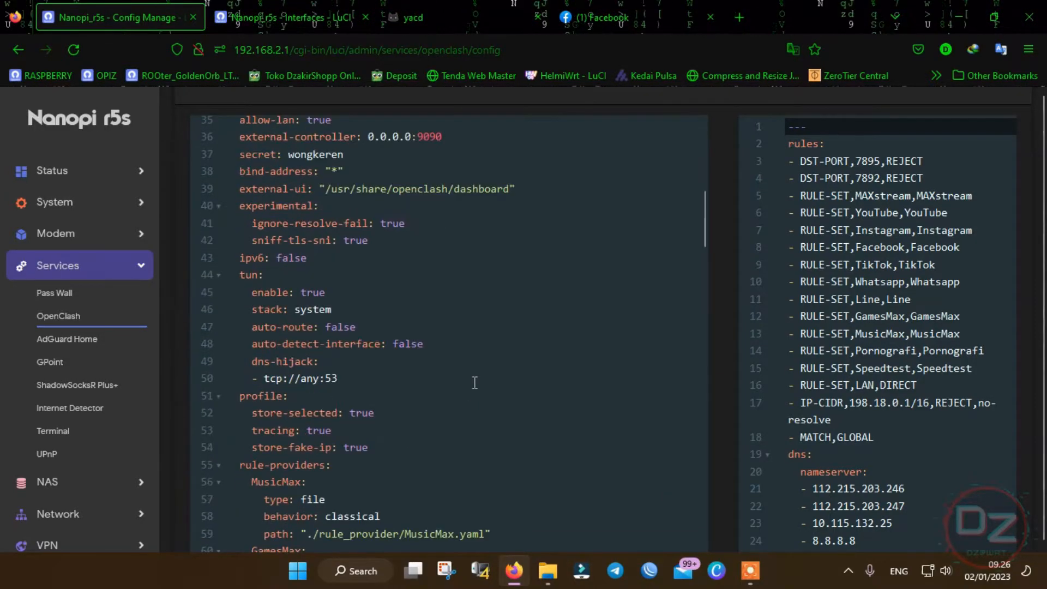
{"action": "scroll", "coordinate": [523, 343], "scroll_direction": "down", "scroll_amount": 3}
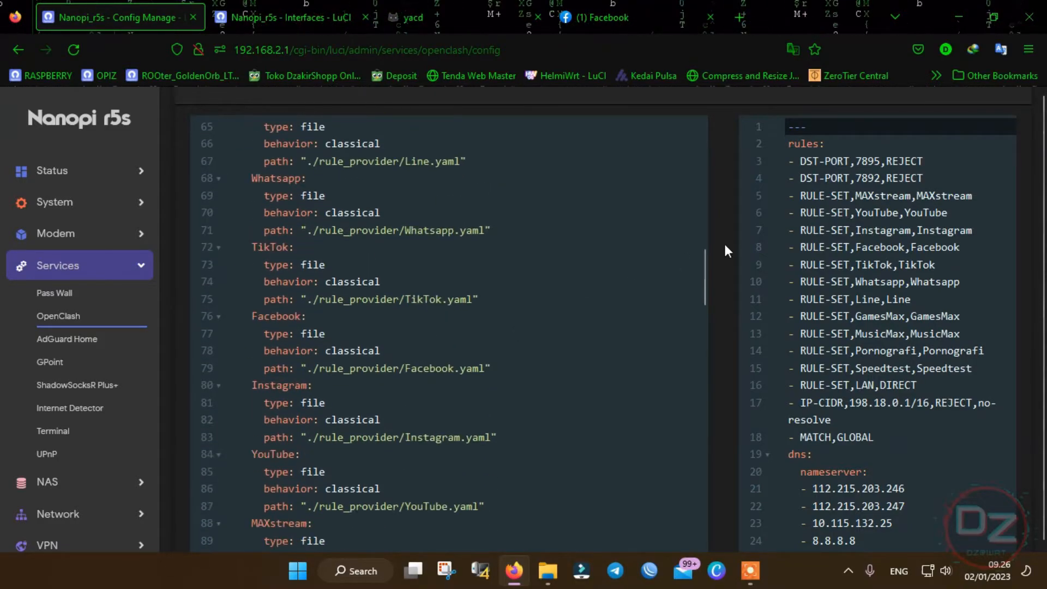
{"action": "scroll", "coordinate": [720, 241], "scroll_direction": "down", "scroll_amount": 1}
{"action": "scroll", "coordinate": [592, 269], "scroll_direction": "down", "scroll_amount": 2}
{"action": "scroll", "coordinate": [537, 266], "scroll_direction": "down", "scroll_amount": 7}
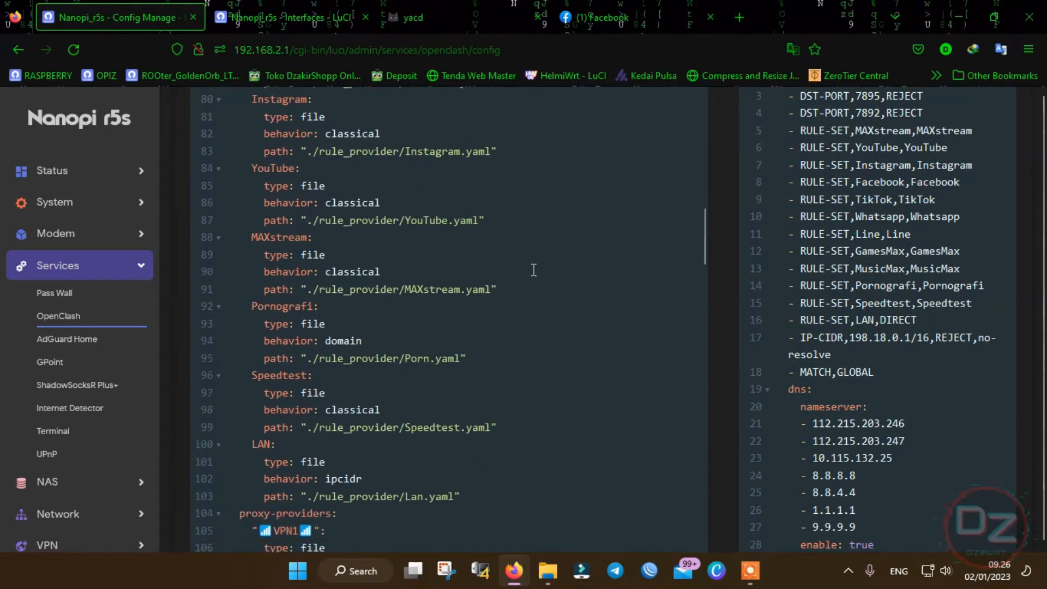
{"action": "scroll", "coordinate": [527, 263], "scroll_direction": "down", "scroll_amount": 3}
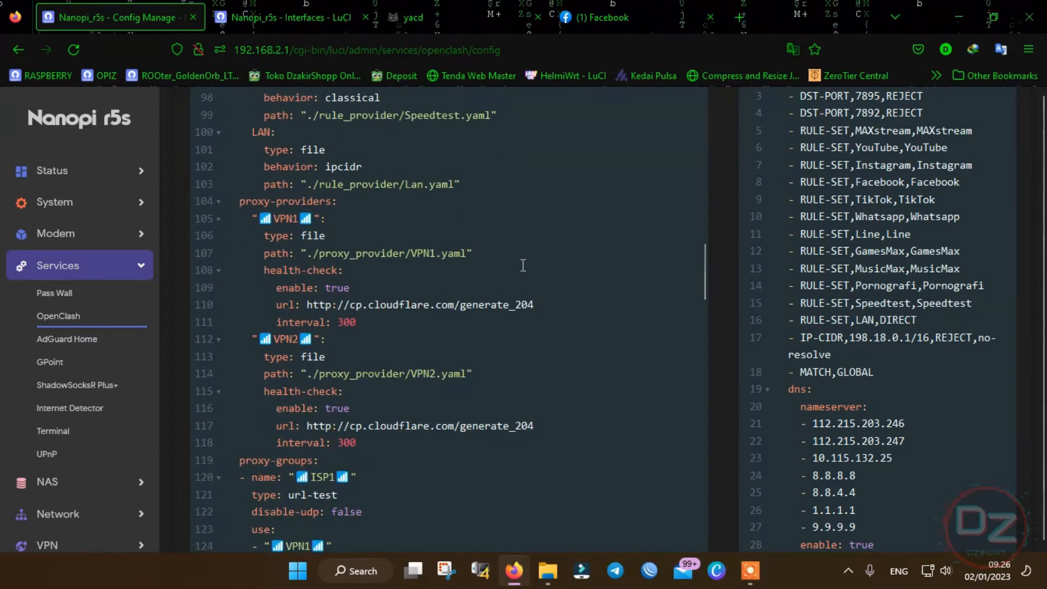
Set the interface-name of the ISP2 proxy group in configAkrab.yaml to wwan0, matching the ISP1 group
{"action": "scroll", "coordinate": [533, 269], "scroll_direction": "down", "scroll_amount": 4}
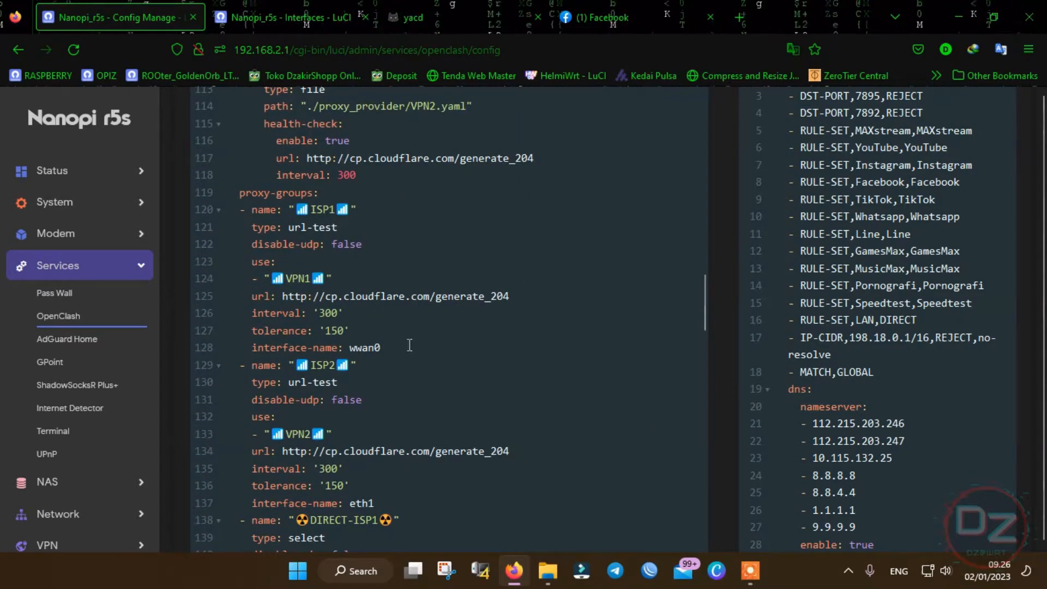
{"action": "scroll", "coordinate": [409, 345], "scroll_direction": "up", "scroll_amount": 1}
{"action": "left_click_drag", "start_coordinate": [380, 389], "coordinate": [352, 389]}
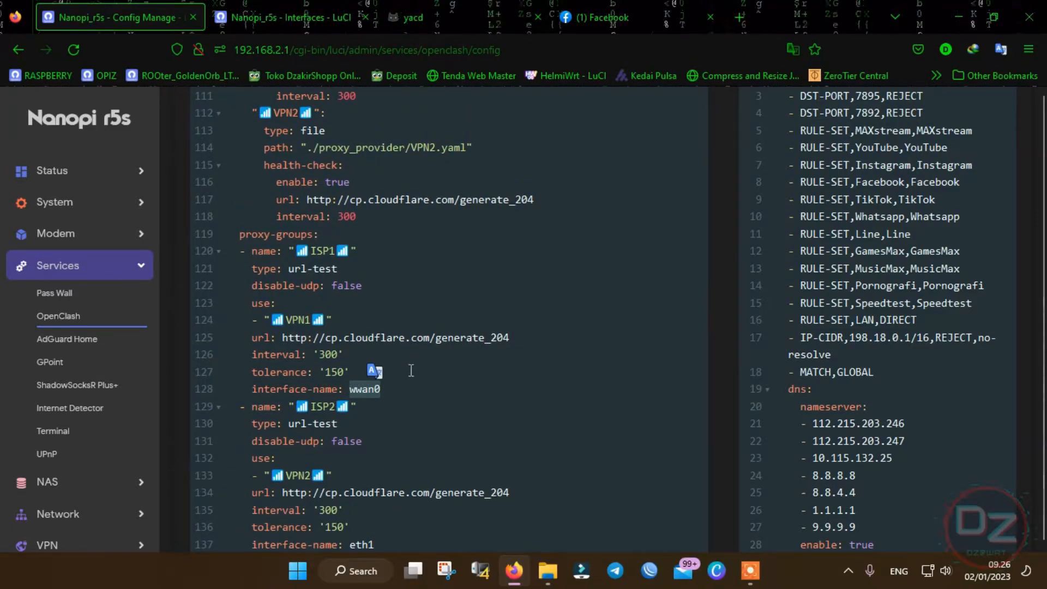
{"action": "scroll", "coordinate": [363, 395], "scroll_direction": "down", "scroll_amount": 2}
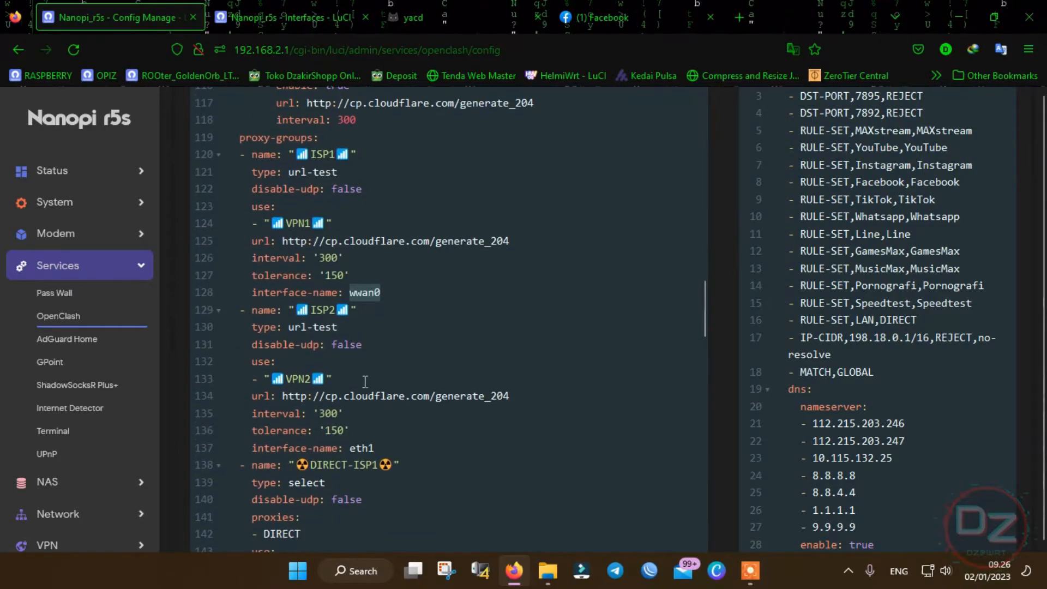
{"action": "scroll", "coordinate": [360, 374], "scroll_direction": "down", "scroll_amount": 1}
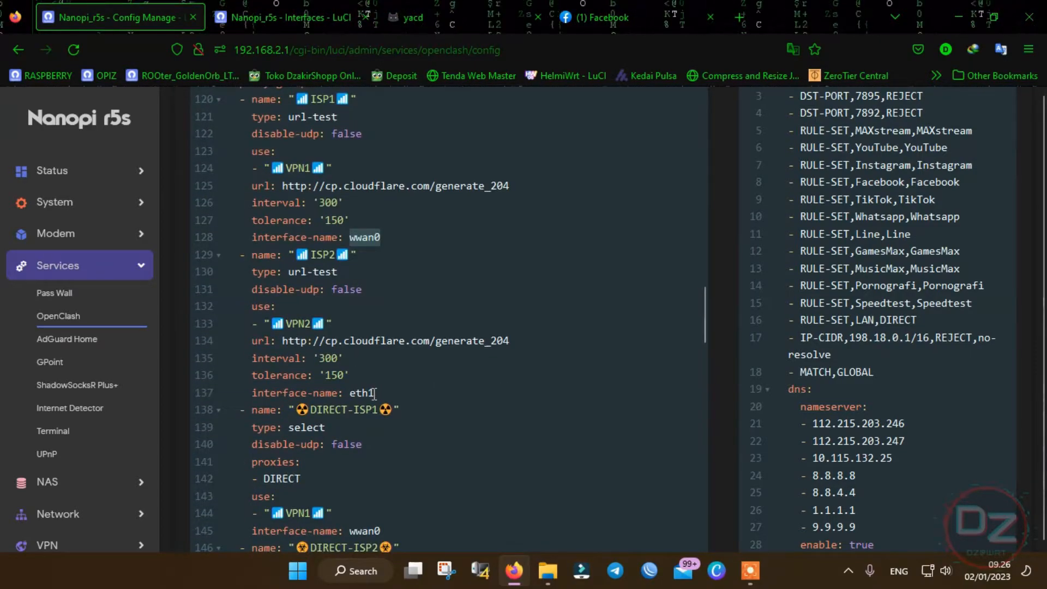
{"action": "left_click", "coordinate": [375, 393]}
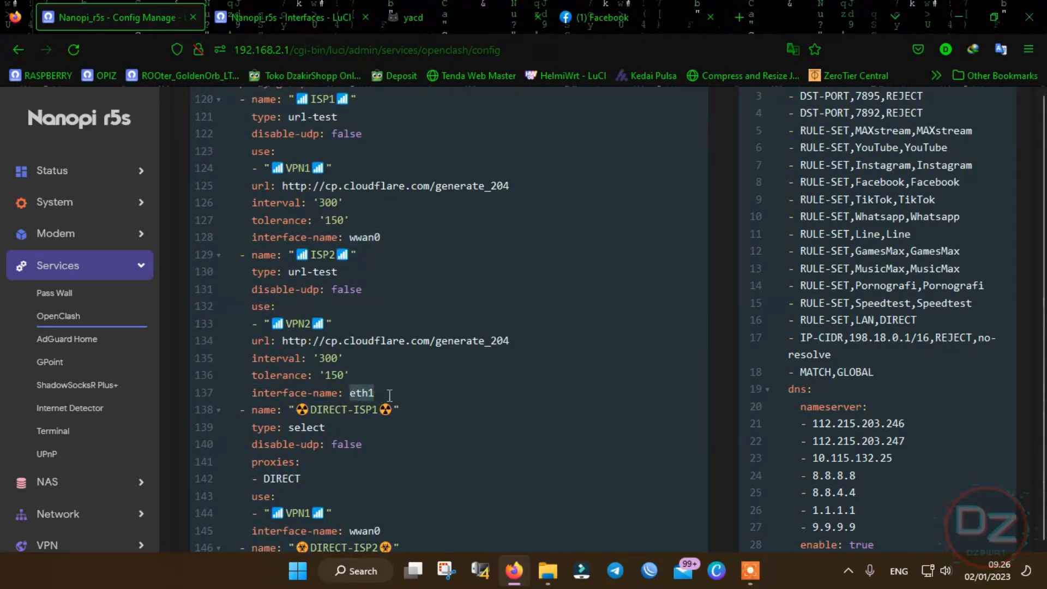
{"action": "type", "text": "wwan0"}
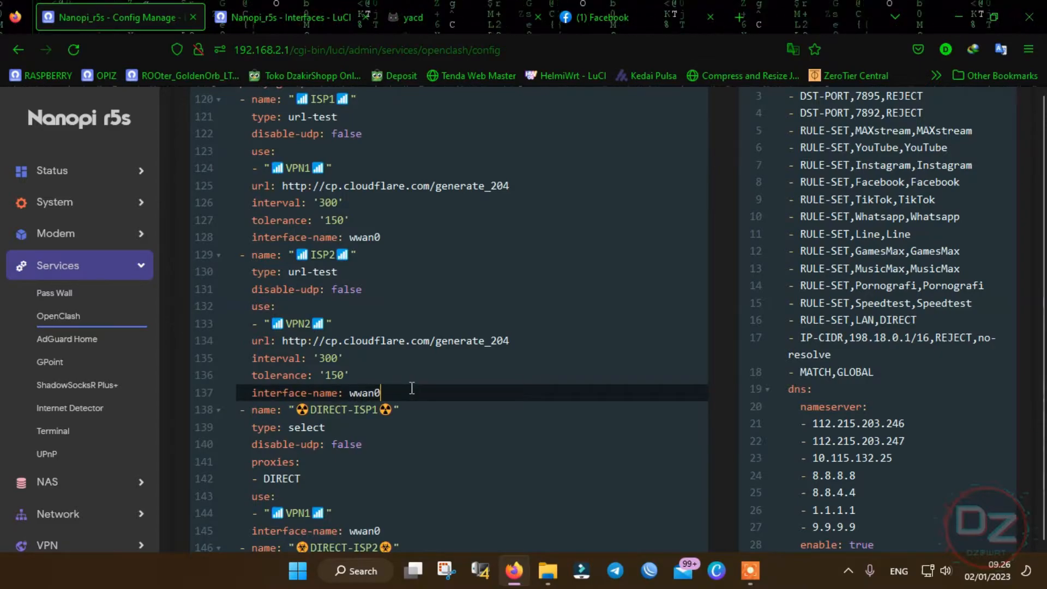
Set the interface-name of the DIRECT-ISP2 proxy group to wwan0 and check the interface lines of the other ISP groups
{"action": "scroll", "coordinate": [474, 387], "scroll_direction": "down", "scroll_amount": 2}
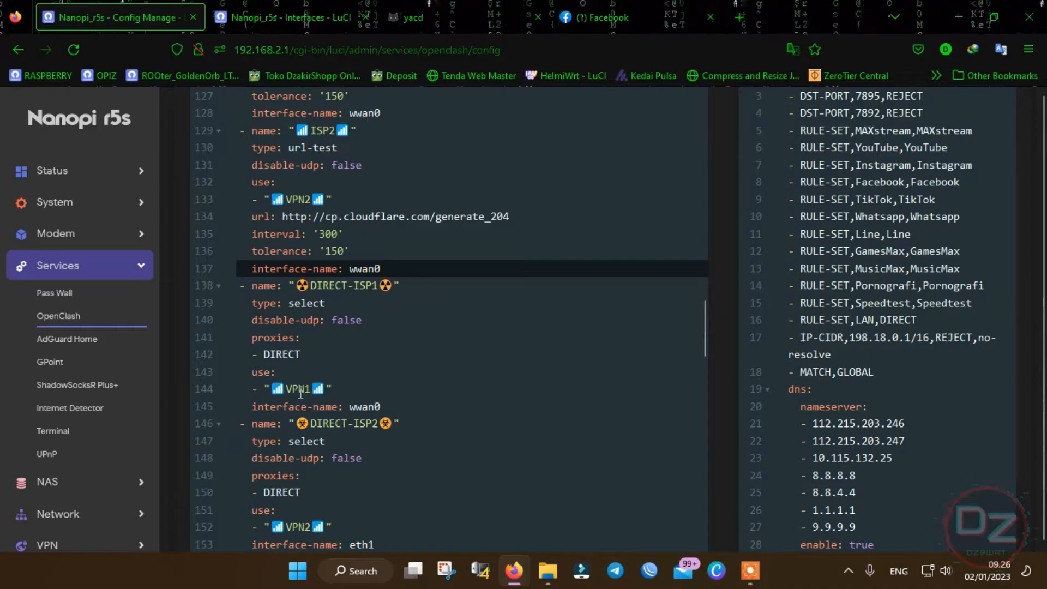
{"action": "scroll", "coordinate": [356, 104], "scroll_direction": "up", "scroll_amount": 3}
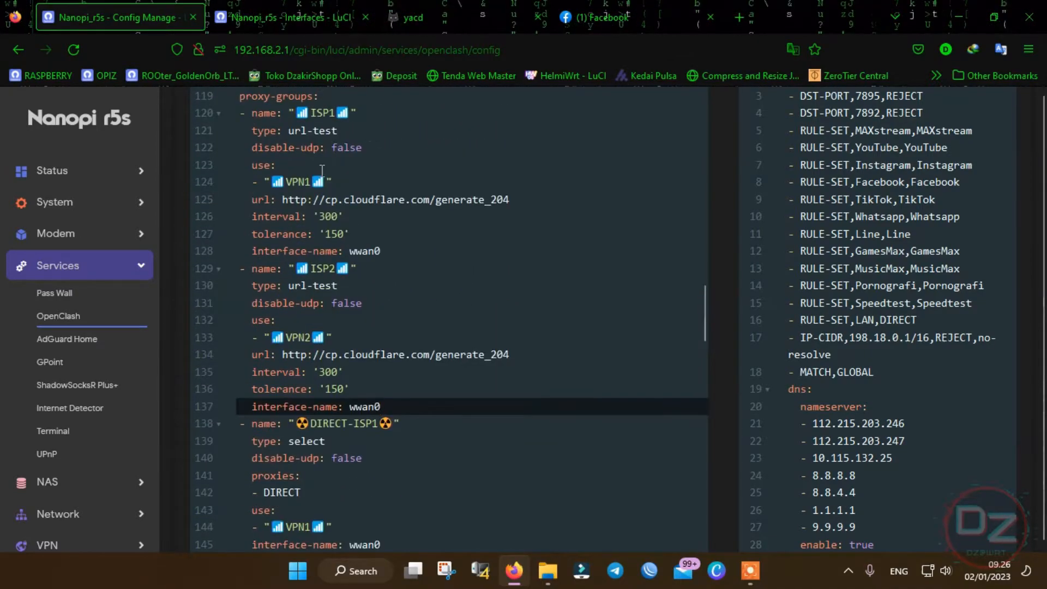
{"action": "scroll", "coordinate": [388, 295], "scroll_direction": "down", "scroll_amount": 5}
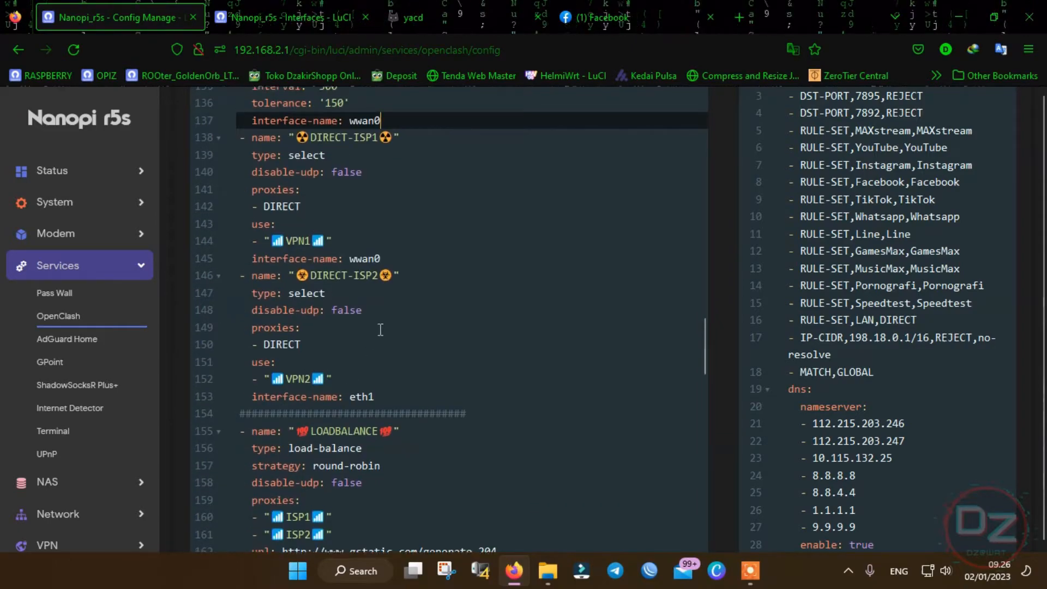
{"action": "scroll", "coordinate": [376, 222], "scroll_direction": "up", "scroll_amount": 2}
{"action": "scroll", "coordinate": [388, 273], "scroll_direction": "down", "scroll_amount": 2}
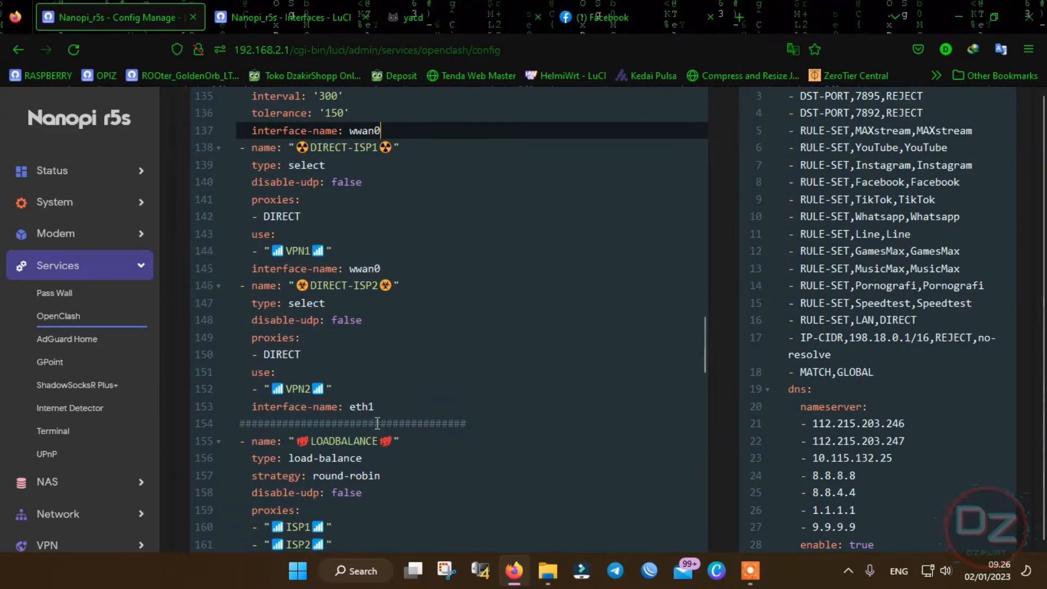
{"action": "left_click_drag", "start_coordinate": [374, 409], "coordinate": [351, 403]}
{"action": "type", "text": "w"}
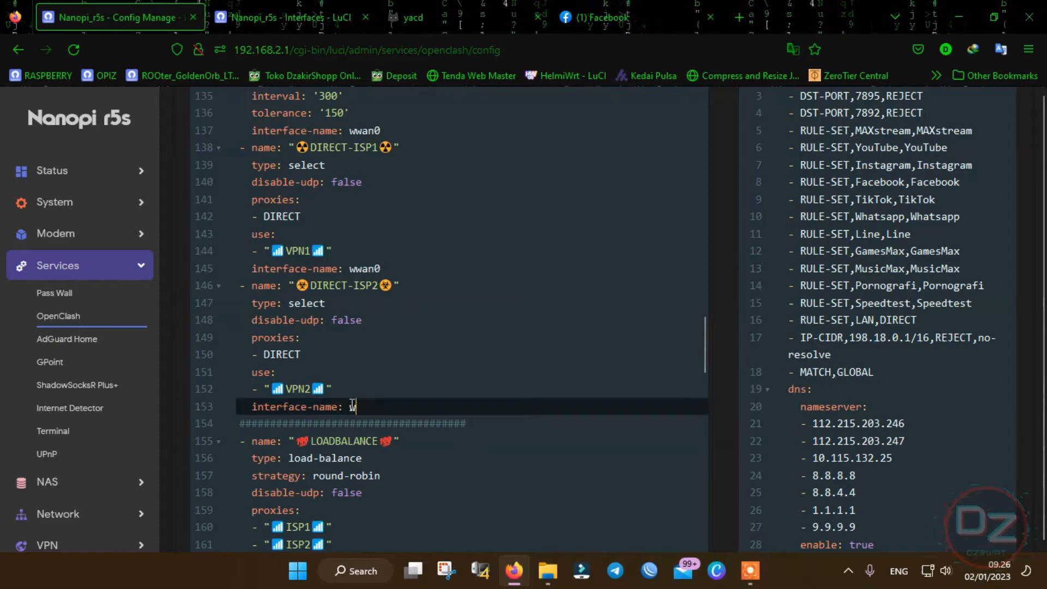
{"action": "type", "text": "an0"}
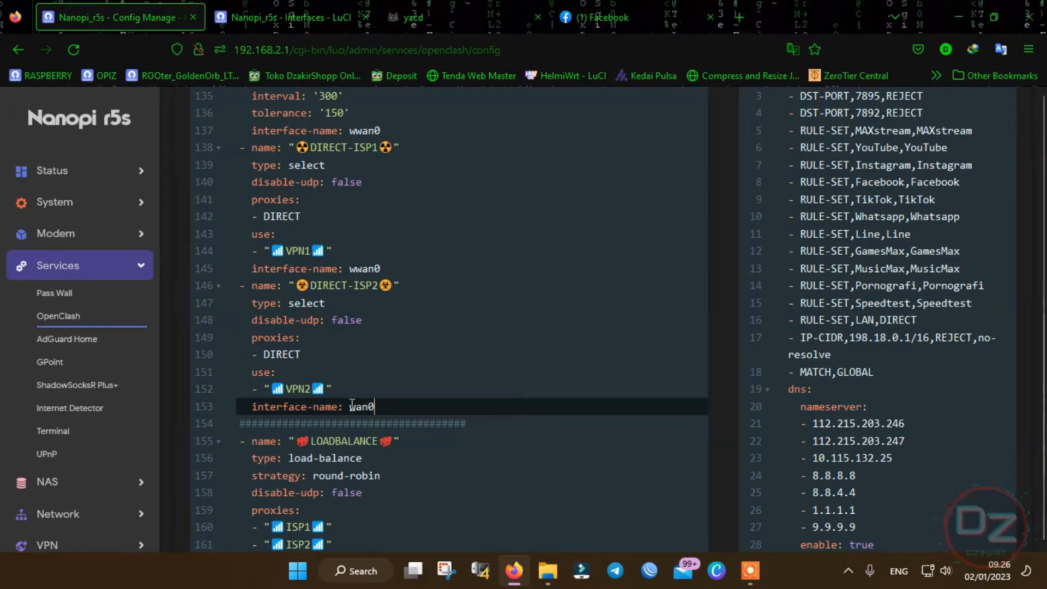
{"action": "left_click", "coordinate": [350, 407]}
{"action": "type", "text": "w"}
{"action": "scroll", "coordinate": [487, 300], "scroll_direction": "up", "scroll_amount": 3}
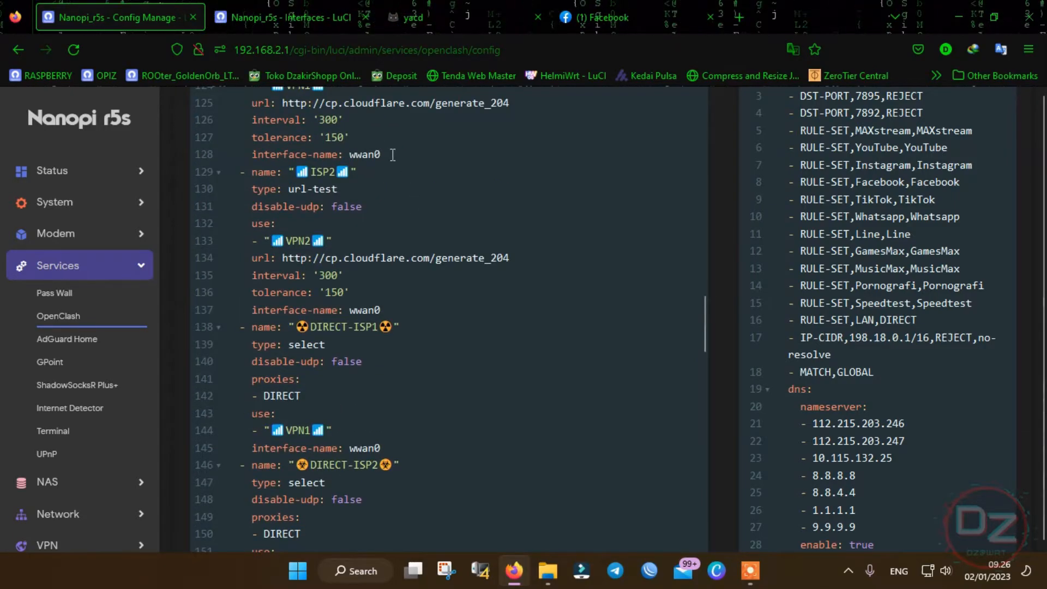
{"action": "scroll", "coordinate": [398, 253], "scroll_direction": "down", "scroll_amount": 5}
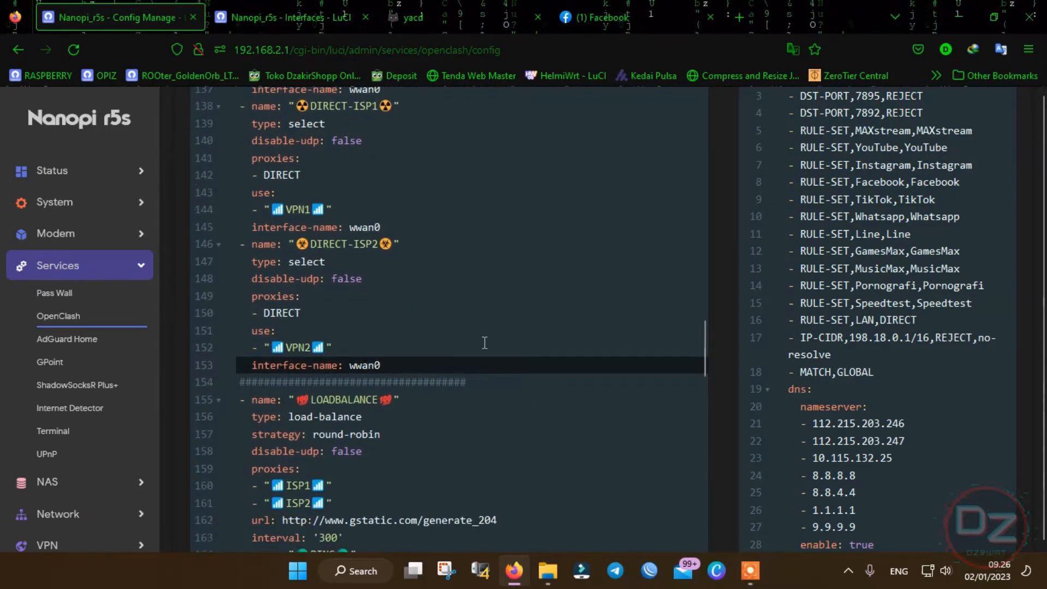
Save the edited configAkrab.yaml, reopen it for editing and apply the settings to restart OpenClash
{"action": "scroll", "coordinate": [455, 341], "scroll_direction": "down", "scroll_amount": 3}
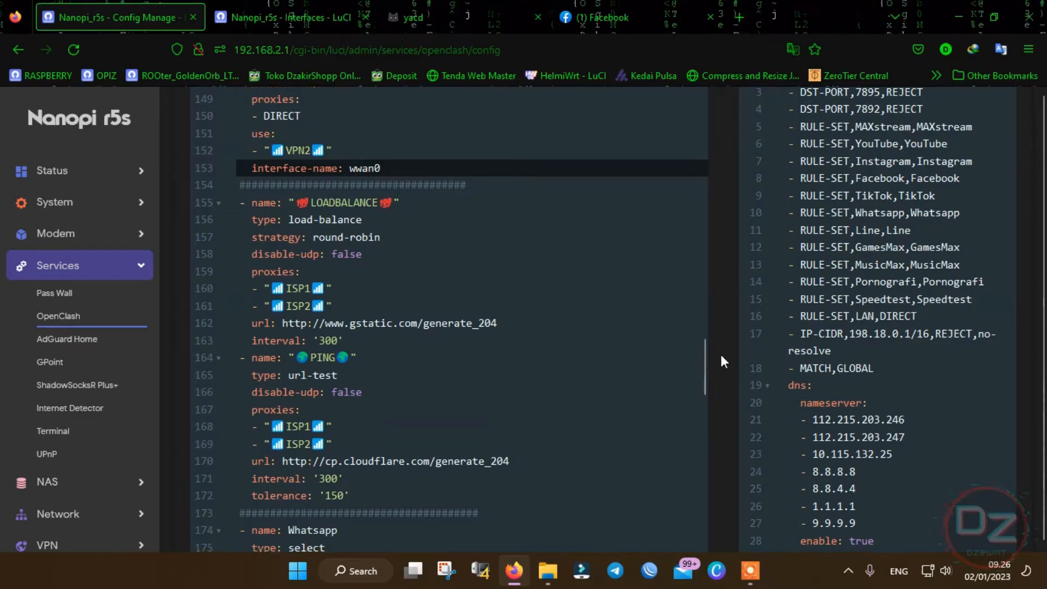
{"action": "scroll", "coordinate": [720, 355], "scroll_direction": "down", "scroll_amount": 3}
{"action": "scroll", "coordinate": [722, 366], "scroll_direction": "down", "scroll_amount": 1}
{"action": "left_click", "coordinate": [372, 485]}
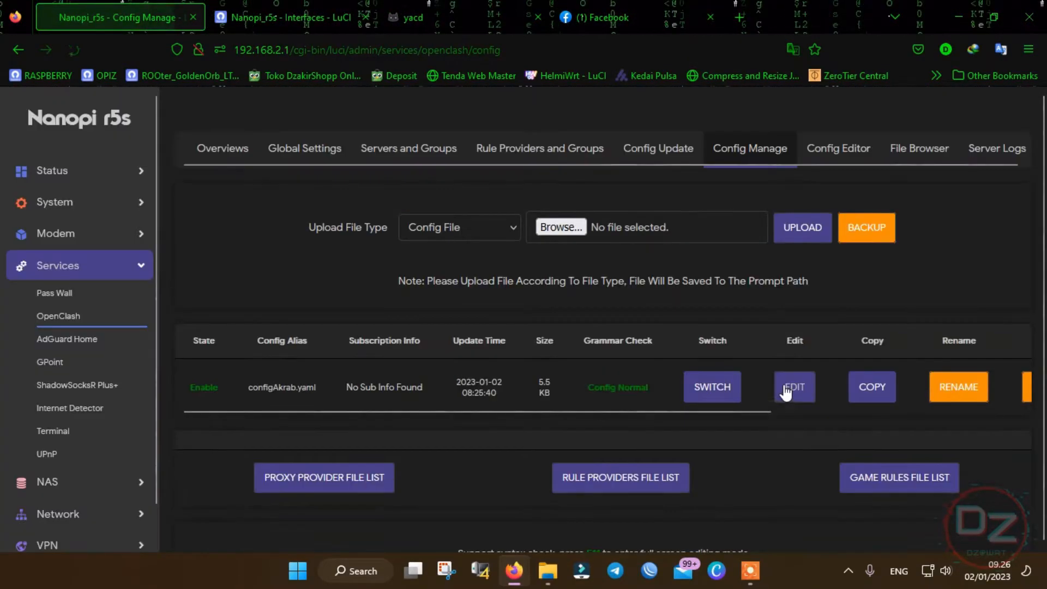
{"action": "left_click", "coordinate": [786, 388]}
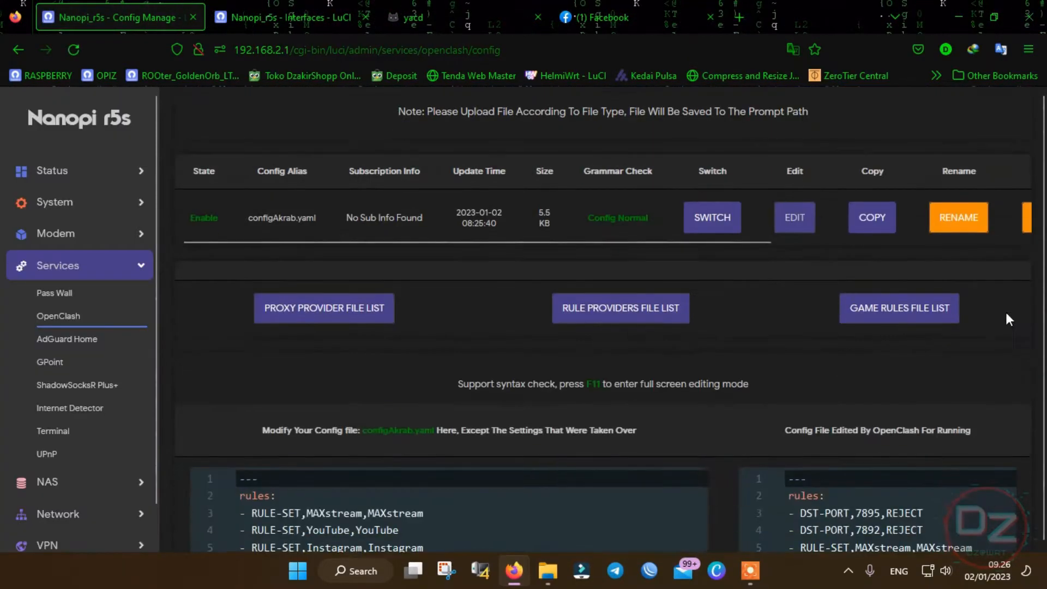
{"action": "scroll", "coordinate": [724, 452], "scroll_direction": "down", "scroll_amount": 10}
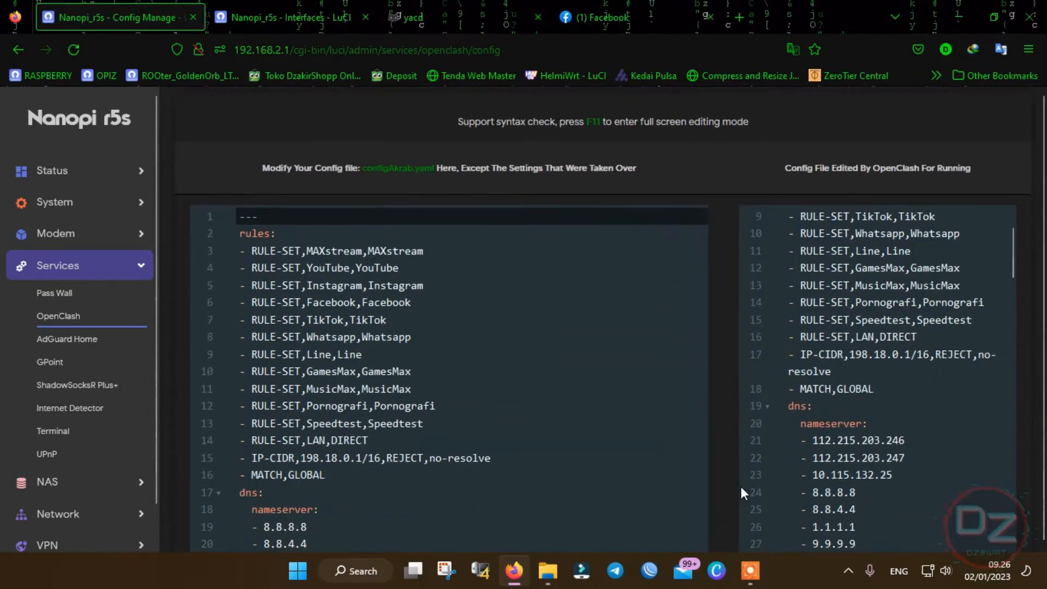
{"action": "left_click", "coordinate": [926, 483]}
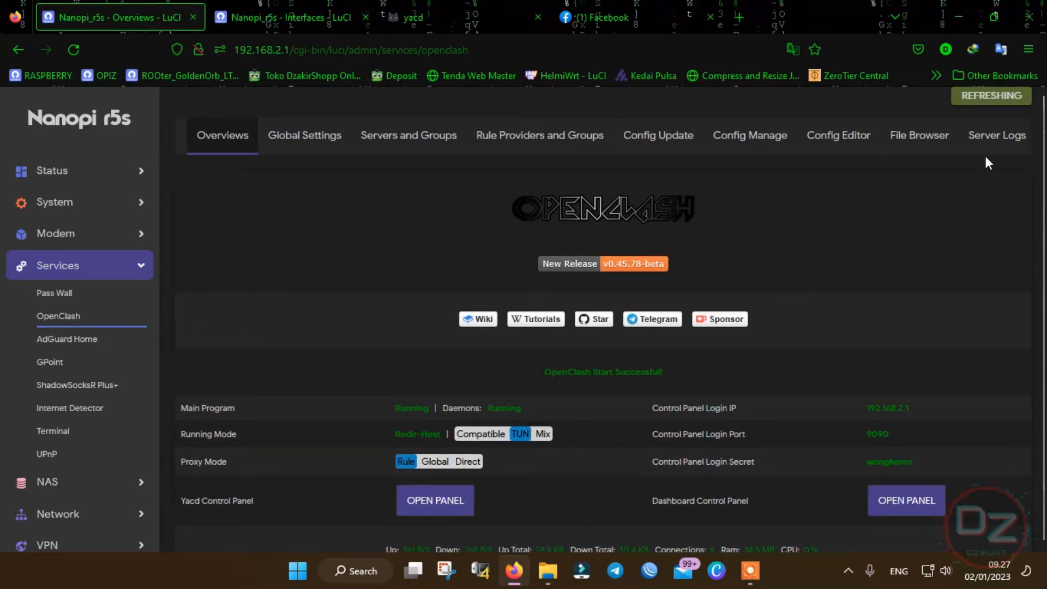
Open the OpenClash server logs and check the startup entries and the core log
{"action": "left_click", "coordinate": [992, 138]}
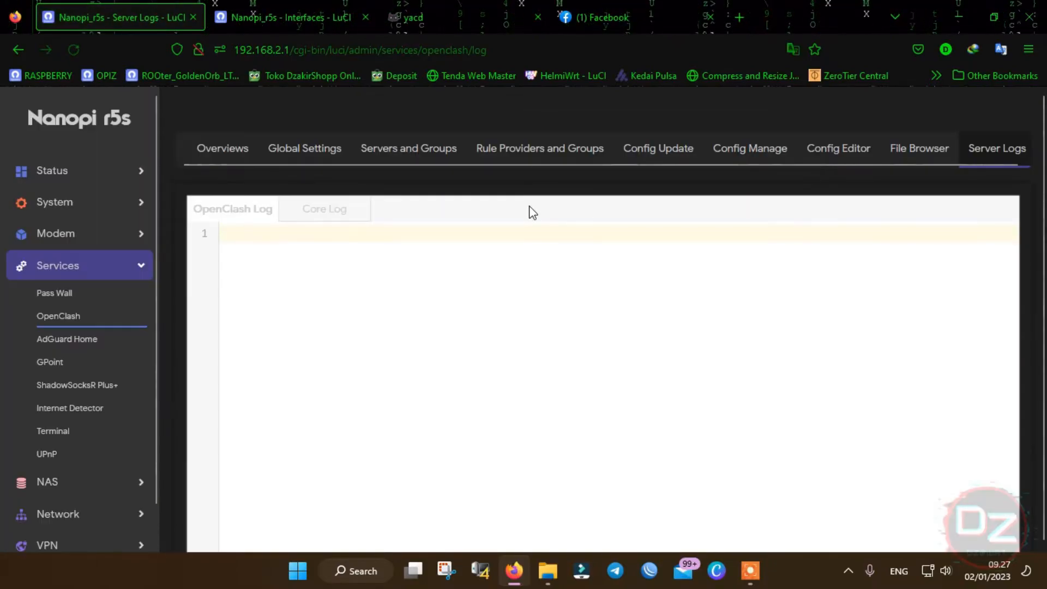
{"action": "scroll", "coordinate": [573, 382], "scroll_direction": "down", "scroll_amount": 3}
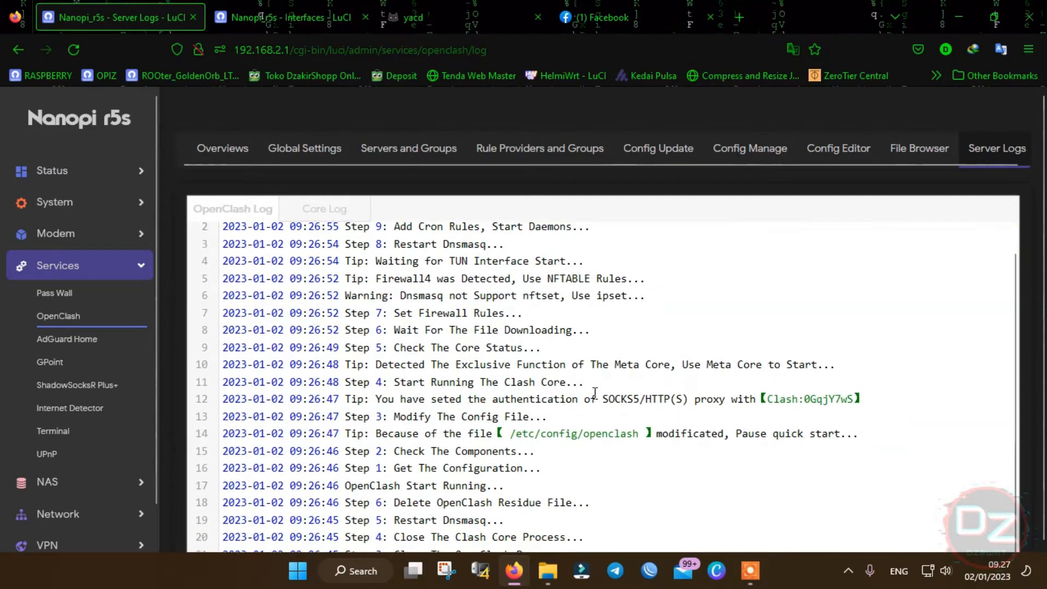
{"action": "scroll", "coordinate": [526, 360], "scroll_direction": "down", "scroll_amount": 1}
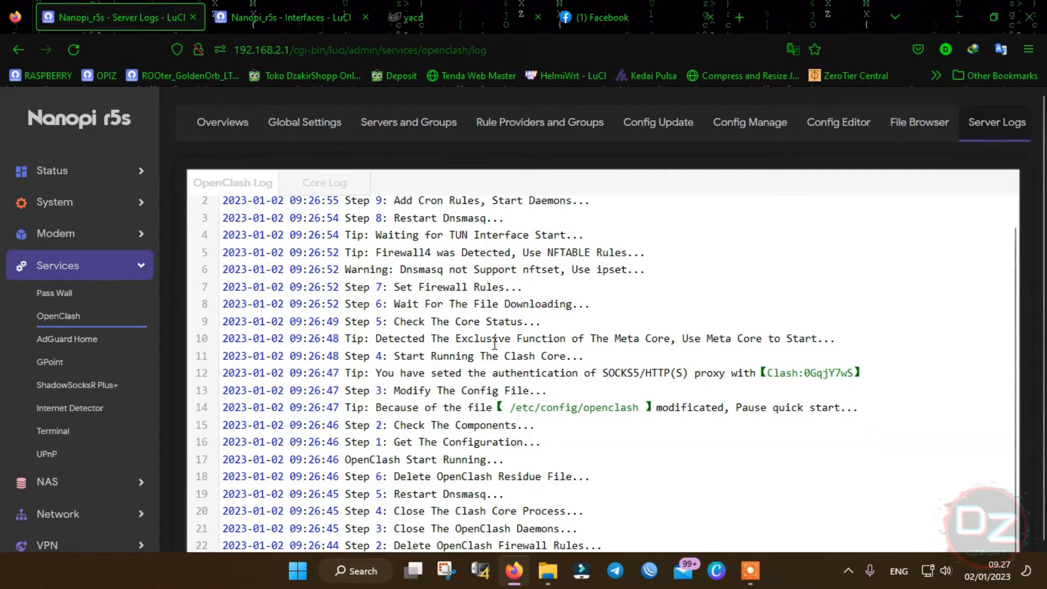
{"action": "scroll", "coordinate": [494, 345], "scroll_direction": "up", "scroll_amount": 3}
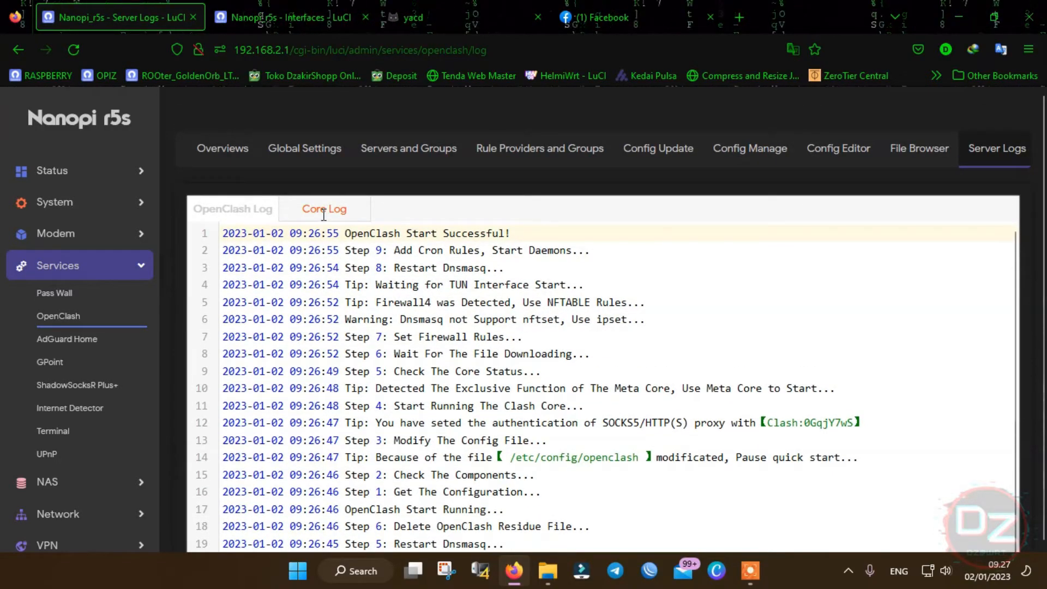
{"action": "left_click", "coordinate": [323, 211]}
{"action": "left_click", "coordinate": [253, 217]}
Switch to the yacd dashboard, reload its Proxies page and test the latency of all proxies
{"action": "left_click", "coordinate": [459, 15]}
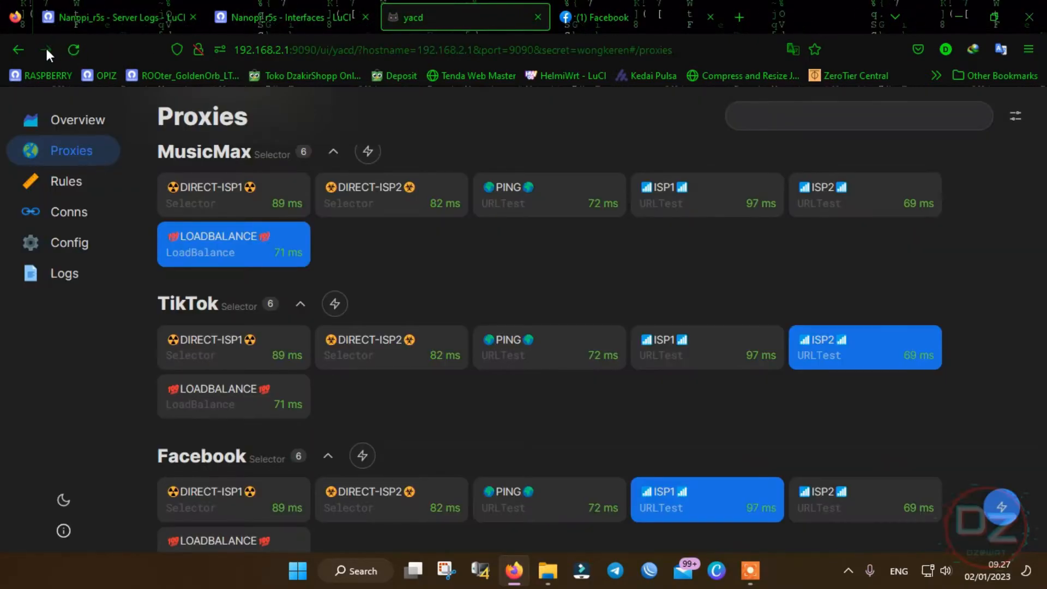
{"action": "left_click", "coordinate": [74, 52]}
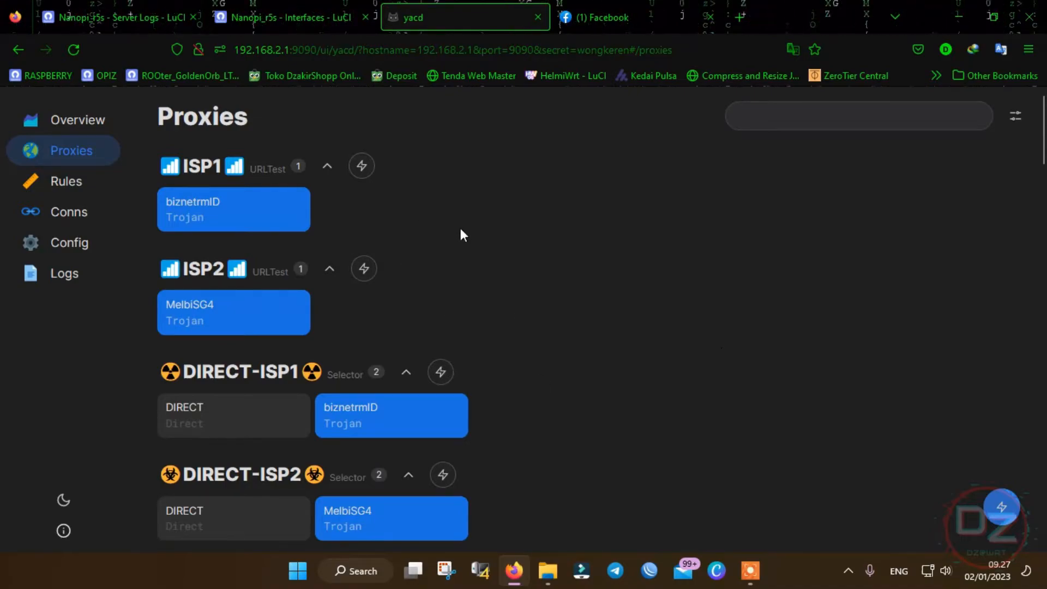
{"action": "scroll", "coordinate": [534, 317], "scroll_direction": "down", "scroll_amount": 1}
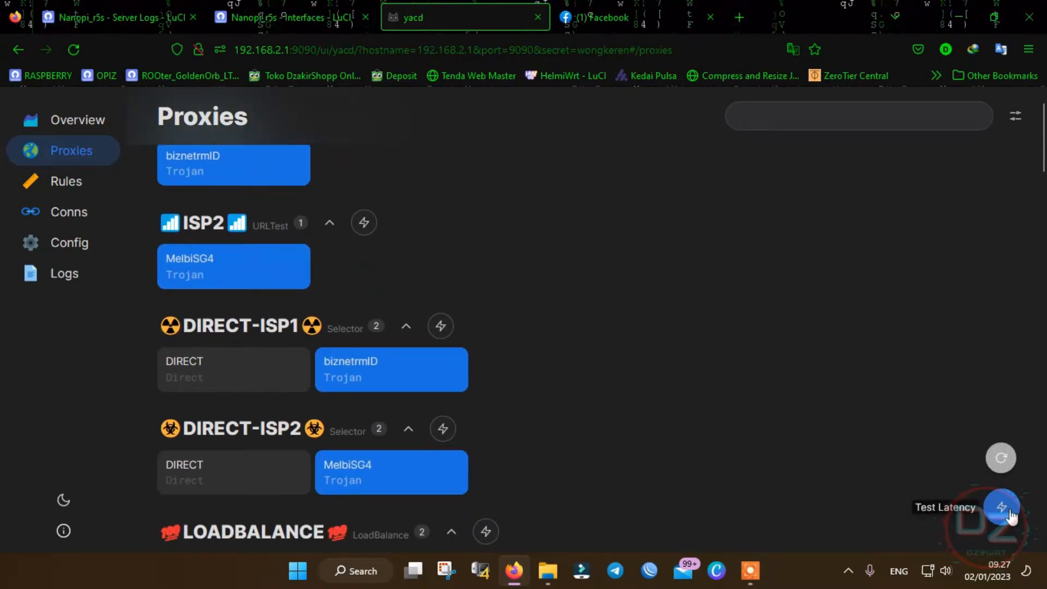
{"action": "left_click", "coordinate": [1011, 515]}
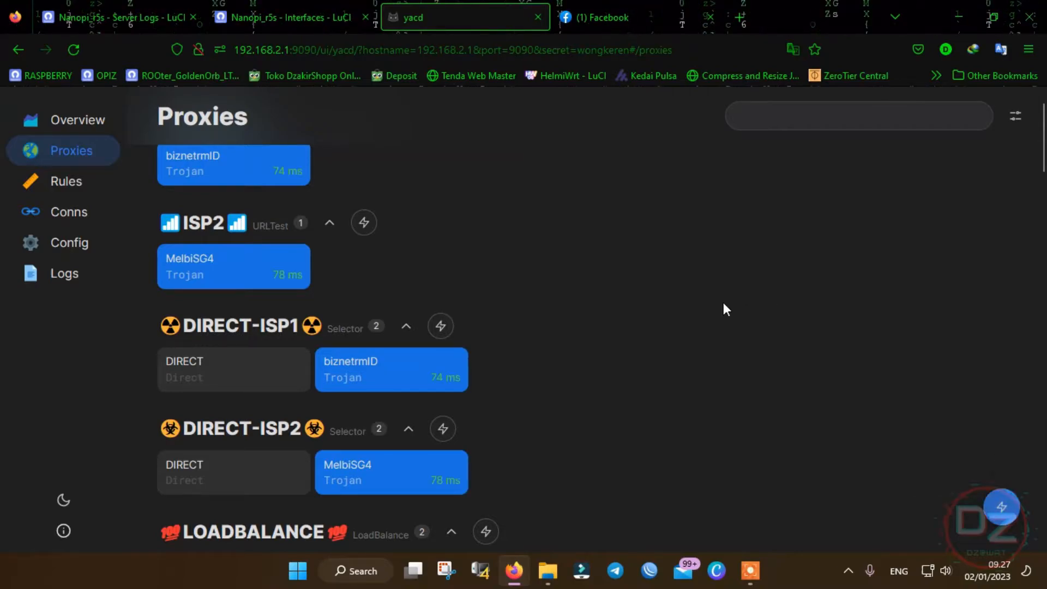
Examine the latencies and selectable proxies of the ISP, LOADBALANCE, PING, Whatsapp and Line groups
{"action": "scroll", "coordinate": [474, 296], "scroll_direction": "up", "scroll_amount": 1}
{"action": "scroll", "coordinate": [452, 333], "scroll_direction": "down", "scroll_amount": 7}
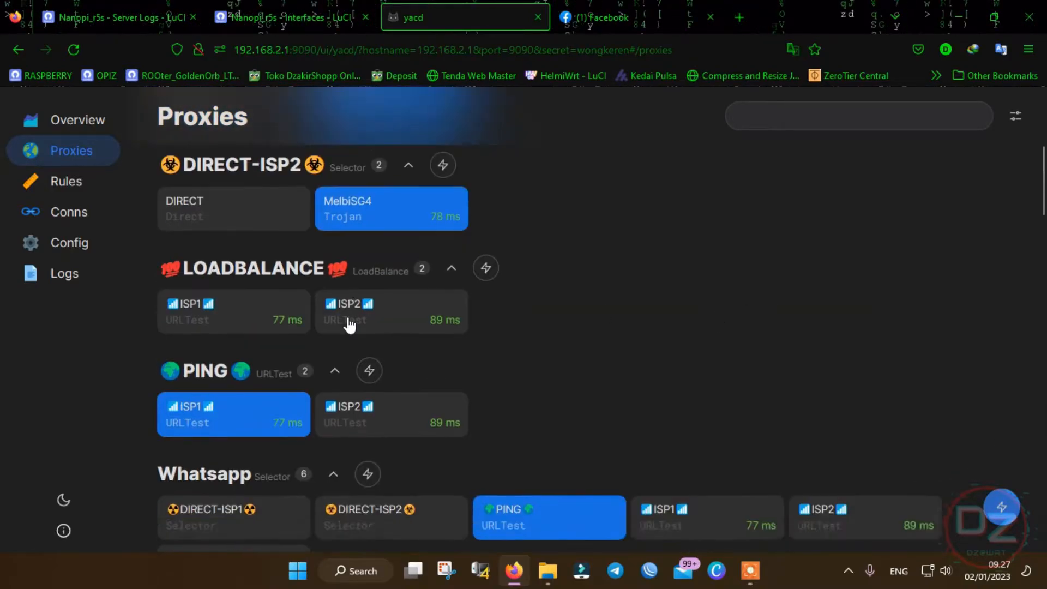
{"action": "scroll", "coordinate": [350, 325], "scroll_direction": "down", "scroll_amount": 1}
{"action": "scroll", "coordinate": [582, 262], "scroll_direction": "down", "scroll_amount": 2}
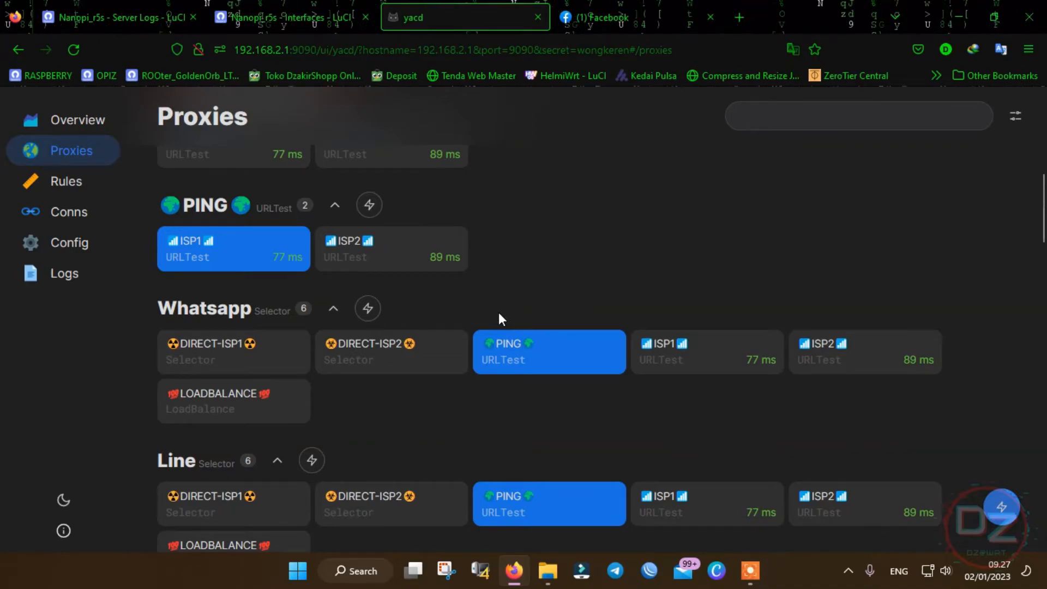
{"action": "scroll", "coordinate": [486, 319], "scroll_direction": "down", "scroll_amount": 1}
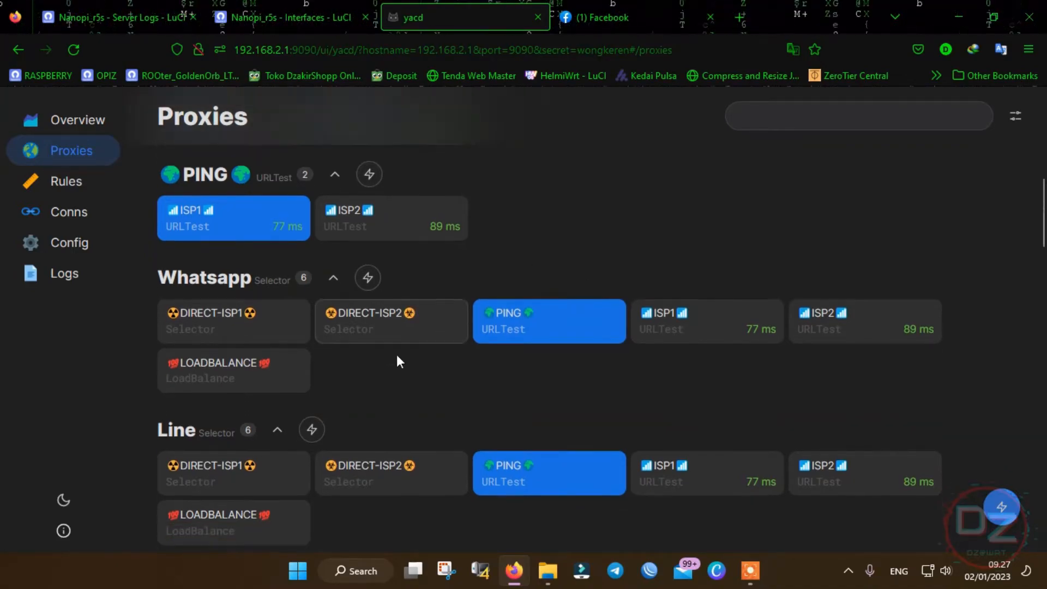
{"action": "scroll", "coordinate": [436, 357], "scroll_direction": "up", "scroll_amount": 1}
{"action": "scroll", "coordinate": [382, 368], "scroll_direction": "down", "scroll_amount": 1}
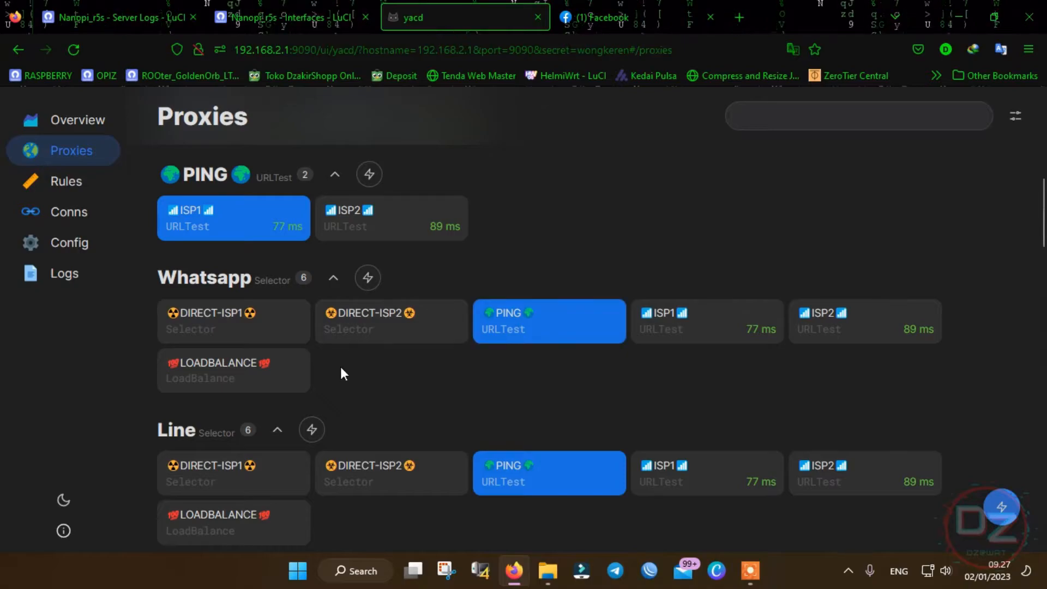
{"action": "scroll", "coordinate": [273, 338], "scroll_direction": "down", "scroll_amount": 1}
{"action": "scroll", "coordinate": [403, 404], "scroll_direction": "up", "scroll_amount": 1}
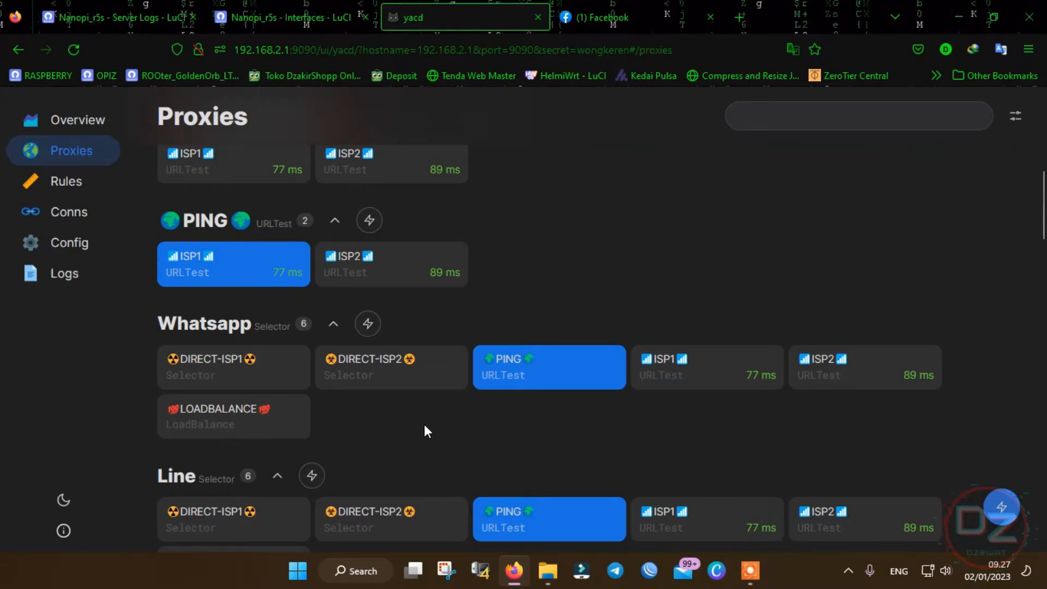
{"action": "scroll", "coordinate": [416, 416], "scroll_direction": "down", "scroll_amount": 1}
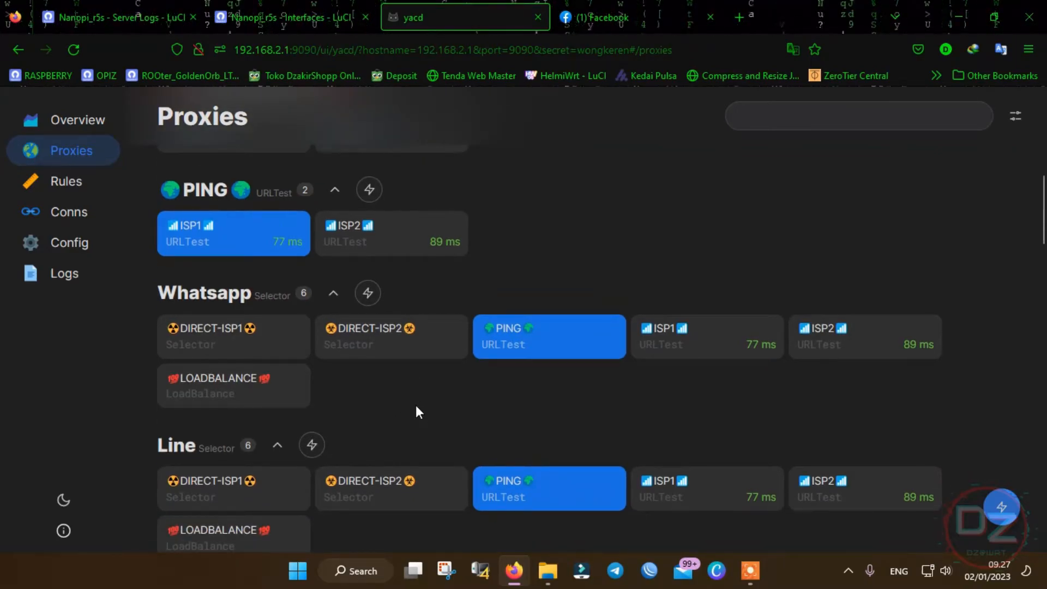
{"action": "scroll", "coordinate": [416, 398], "scroll_direction": "up", "scroll_amount": 1}
{"action": "scroll", "coordinate": [425, 325], "scroll_direction": "down", "scroll_amount": 1}
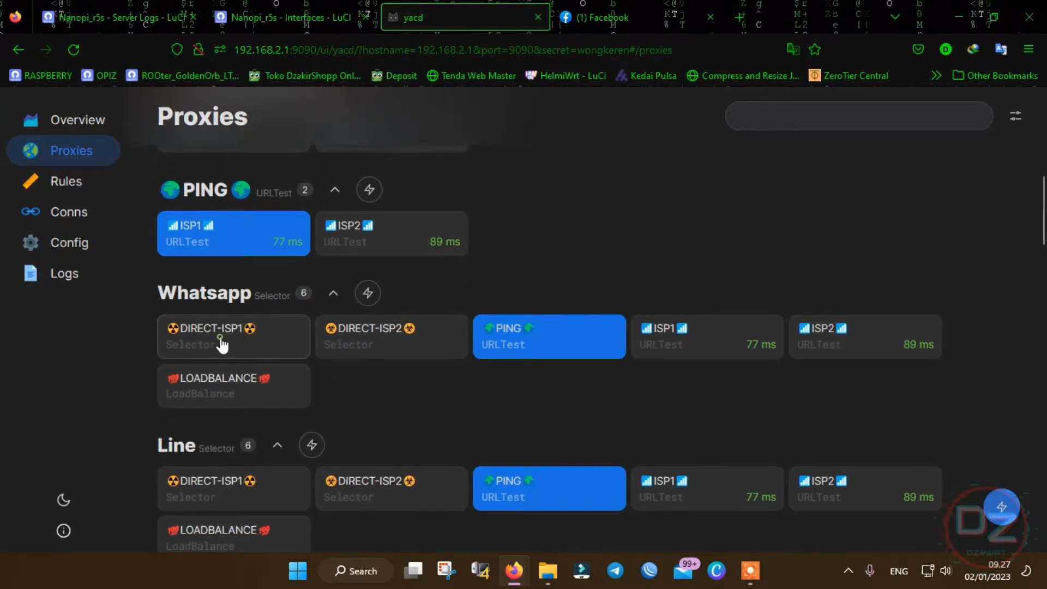
Try DIRECT-ISP1, DIRECT-ISP2 and PING for the Whatsapp group and set it to ISP1
{"action": "left_click", "coordinate": [221, 344]}
{"action": "left_click", "coordinate": [376, 346]}
{"action": "left_click", "coordinate": [520, 341]}
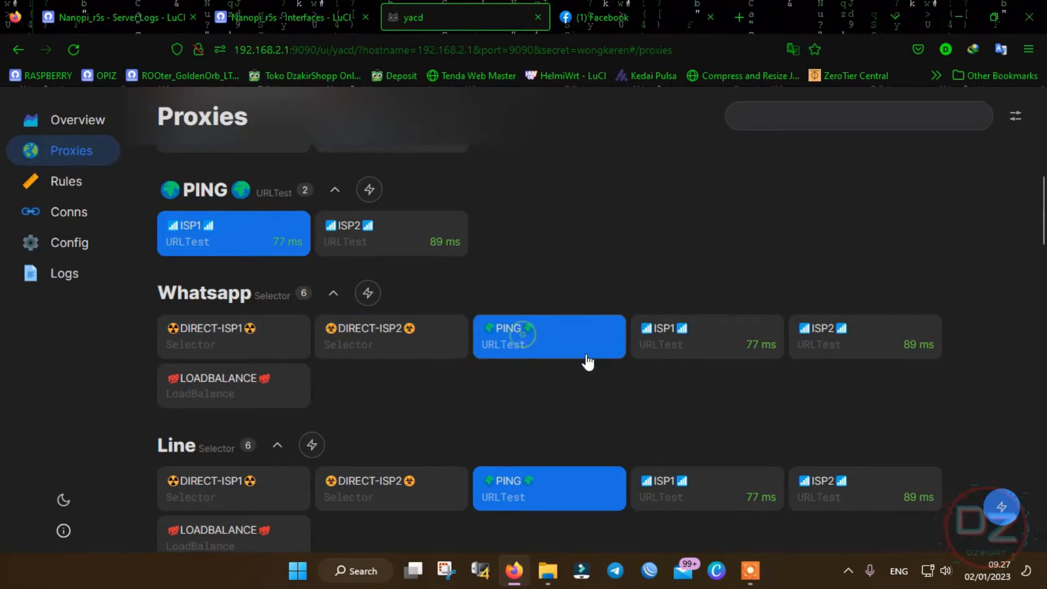
{"action": "left_click", "coordinate": [699, 346]}
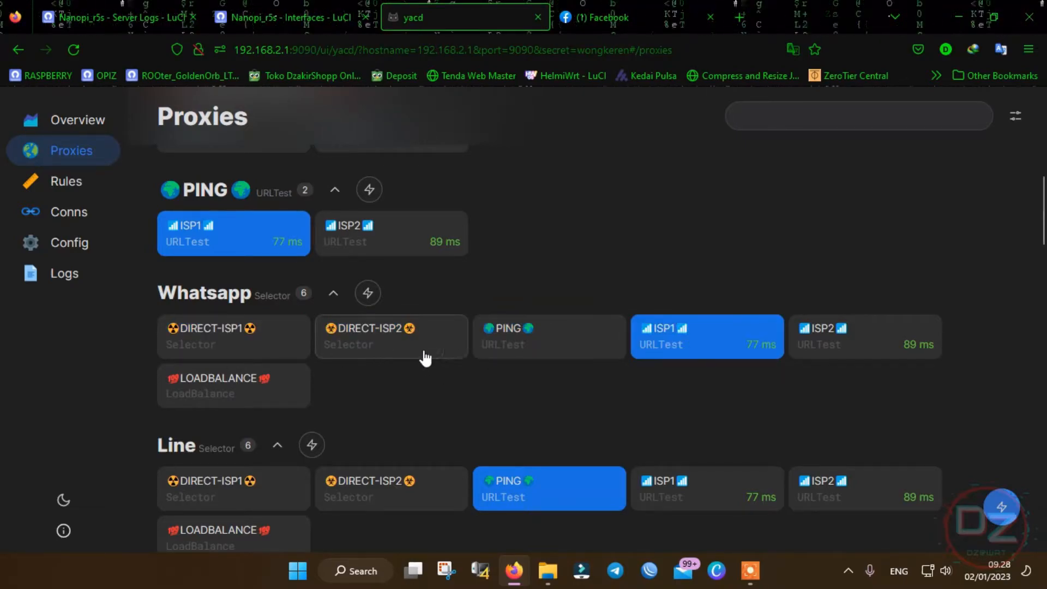
Review the Whatsapp group's proxy options and test their latency
{"action": "scroll", "coordinate": [414, 387], "scroll_direction": "down", "scroll_amount": 1}
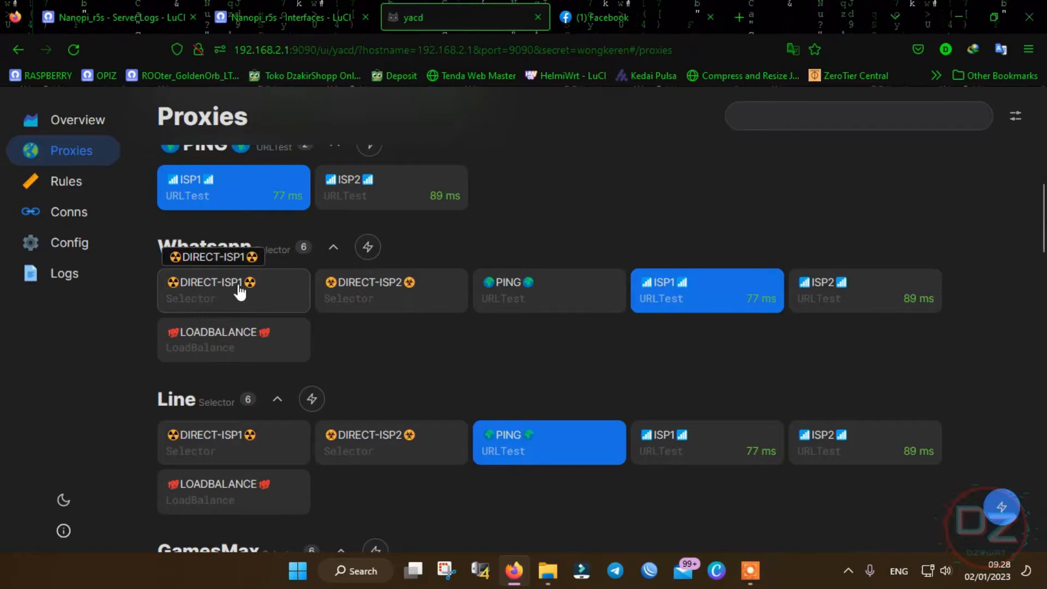
{"action": "scroll", "coordinate": [388, 344], "scroll_direction": "down", "scroll_amount": 1}
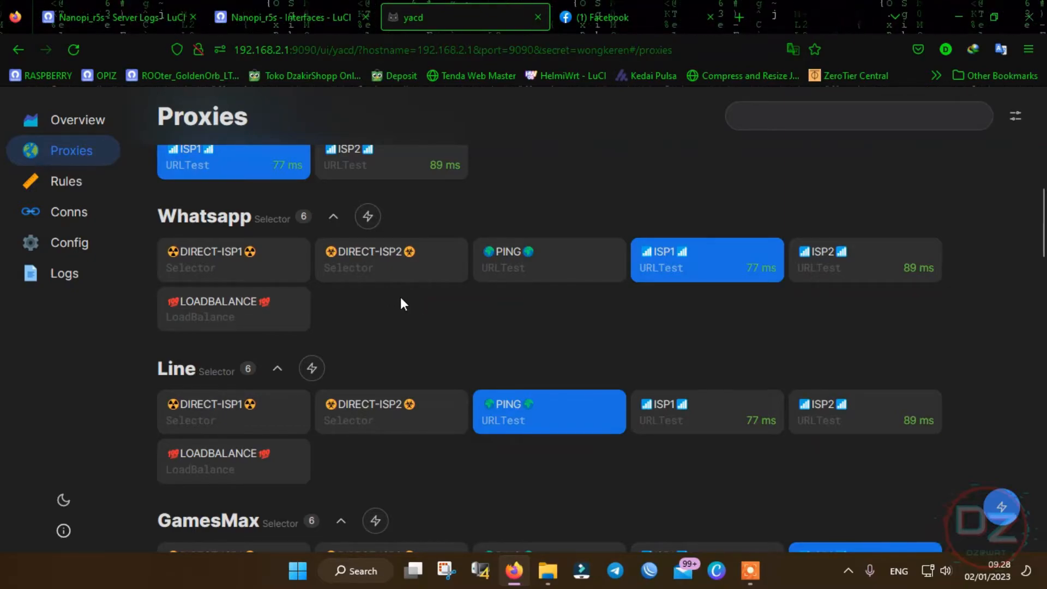
{"action": "scroll", "coordinate": [398, 302], "scroll_direction": "down", "scroll_amount": 1}
{"action": "scroll", "coordinate": [423, 262], "scroll_direction": "up", "scroll_amount": 1}
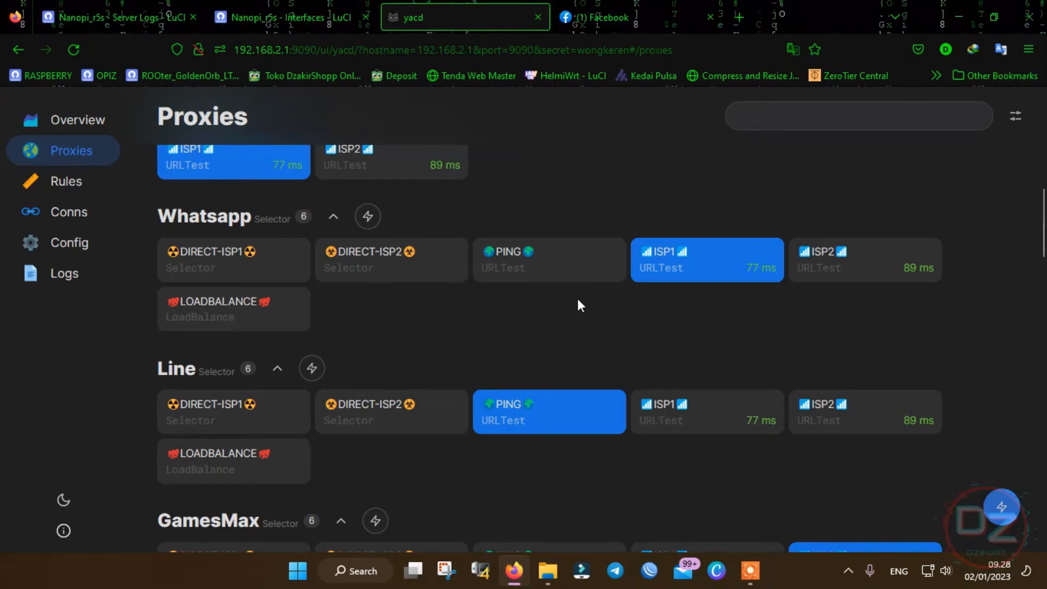
{"action": "scroll", "coordinate": [564, 306], "scroll_direction": "up", "scroll_amount": 1}
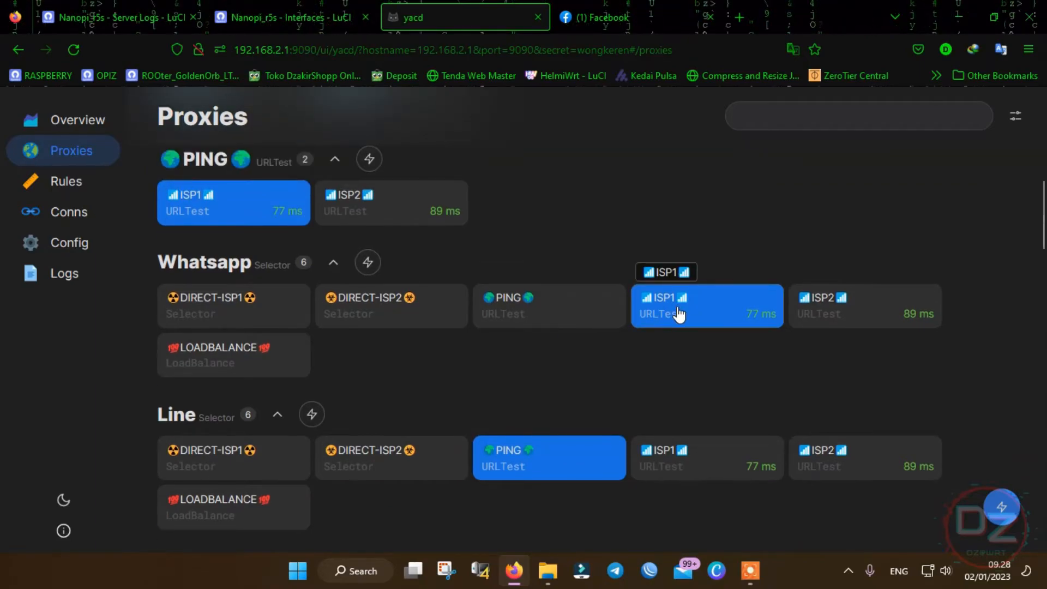
{"action": "left_click", "coordinate": [362, 248]}
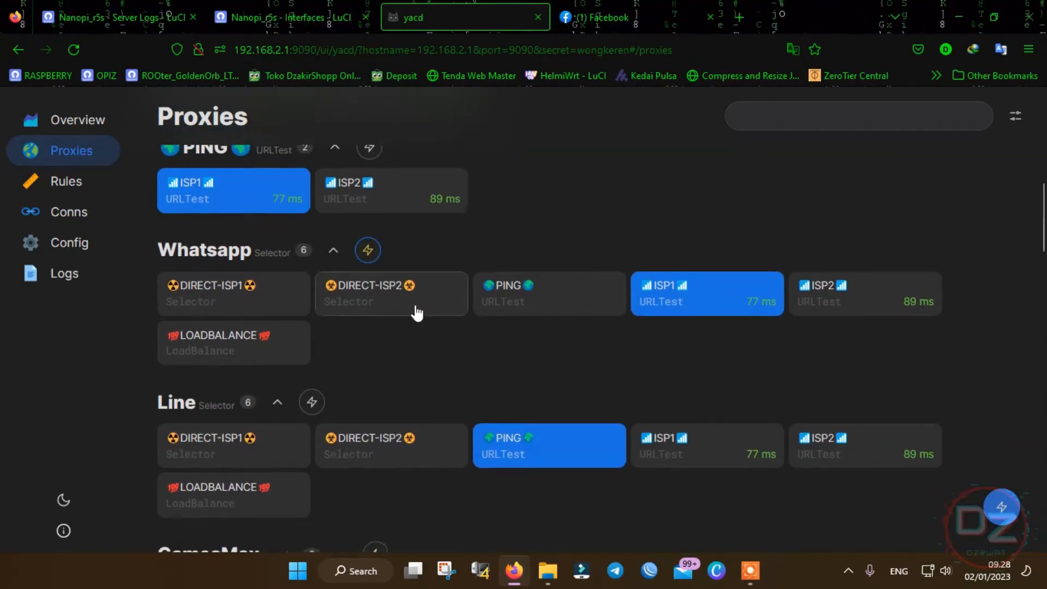
Set both the DIRECT-ISP1 and DIRECT-ISP2 groups to DIRECT
{"action": "scroll", "coordinate": [399, 303], "scroll_direction": "up", "scroll_amount": 5}
{"action": "scroll", "coordinate": [377, 290], "scroll_direction": "up", "scroll_amount": 6}
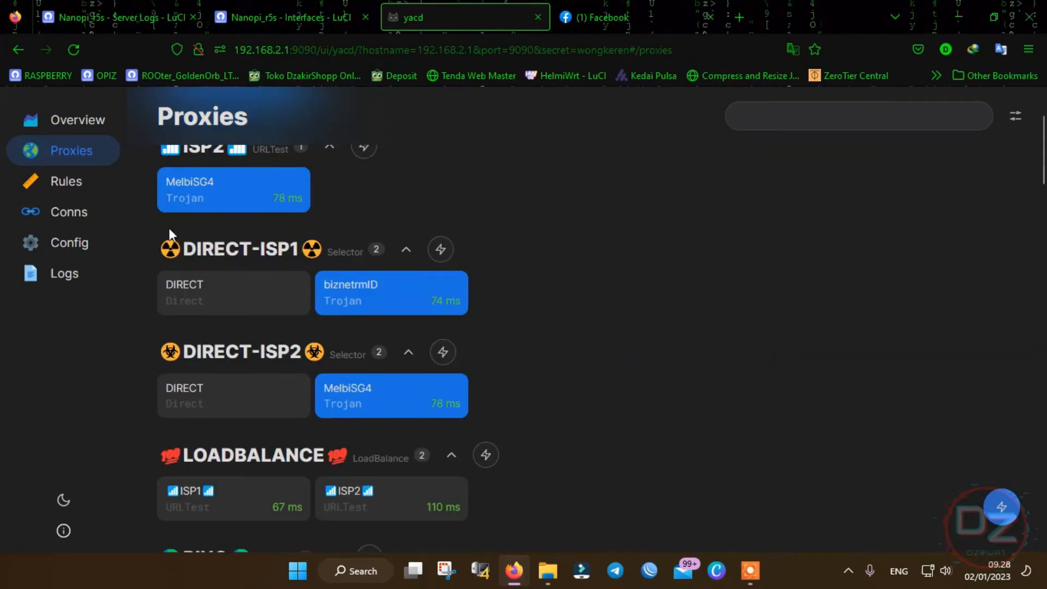
{"action": "scroll", "coordinate": [243, 284], "scroll_direction": "up", "scroll_amount": 2}
{"action": "scroll", "coordinate": [258, 287], "scroll_direction": "down", "scroll_amount": 1}
{"action": "left_click", "coordinate": [236, 310]}
{"action": "left_click", "coordinate": [243, 421]}
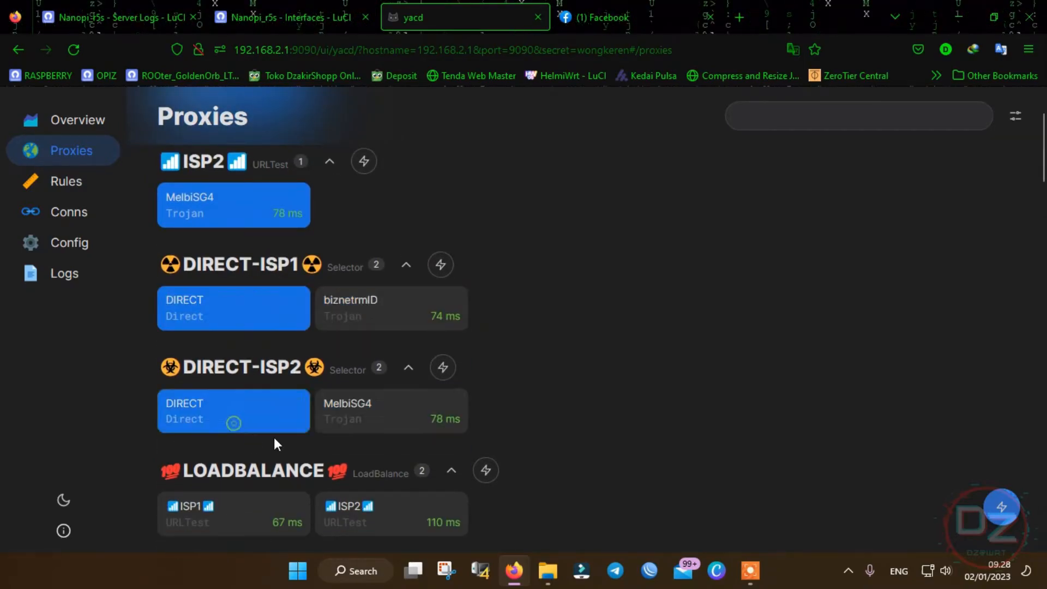
Set the DIRECT-ISP1 group back to biznetrmID and the DIRECT-ISP2 group back to MelbiSG4
{"action": "scroll", "coordinate": [546, 324], "scroll_direction": "down", "scroll_amount": 1}
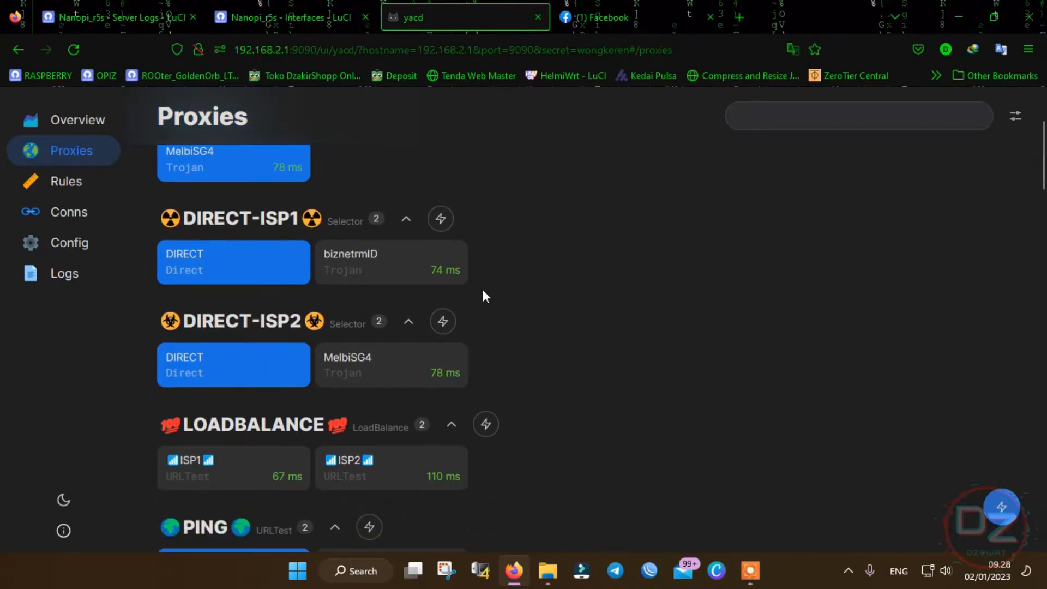
{"action": "left_click", "coordinate": [397, 272]}
{"action": "left_click", "coordinate": [402, 365]}
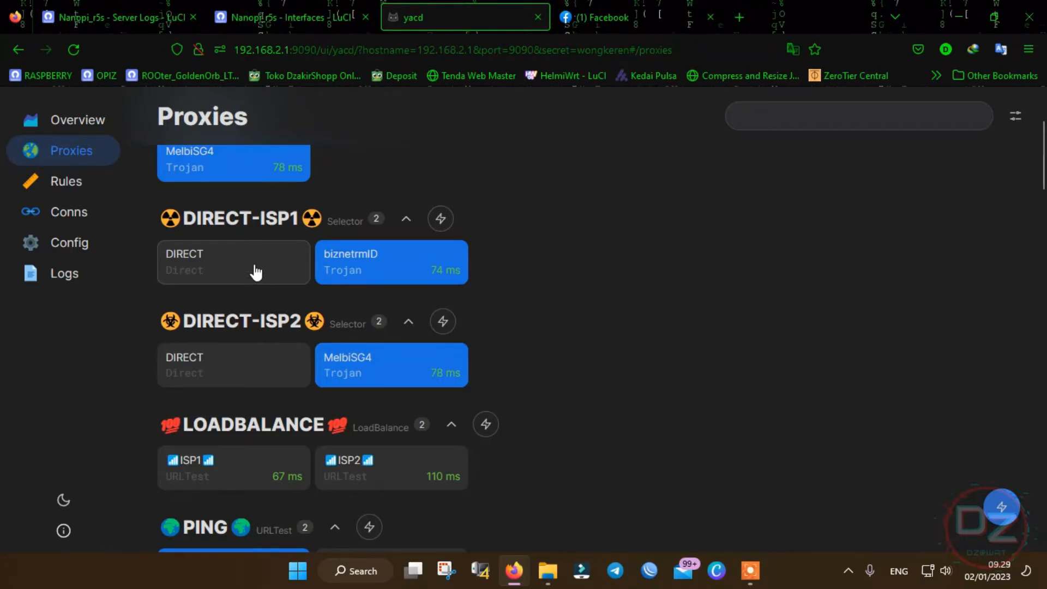
Compare the ISP1 and ISP2 latencies in the LOADBALANCE and PING groups with those in the Whatsapp and Line groups
{"action": "scroll", "coordinate": [382, 322], "scroll_direction": "down", "scroll_amount": 2}
{"action": "scroll", "coordinate": [418, 304], "scroll_direction": "down", "scroll_amount": 1}
{"action": "scroll", "coordinate": [404, 297], "scroll_direction": "up", "scroll_amount": 1}
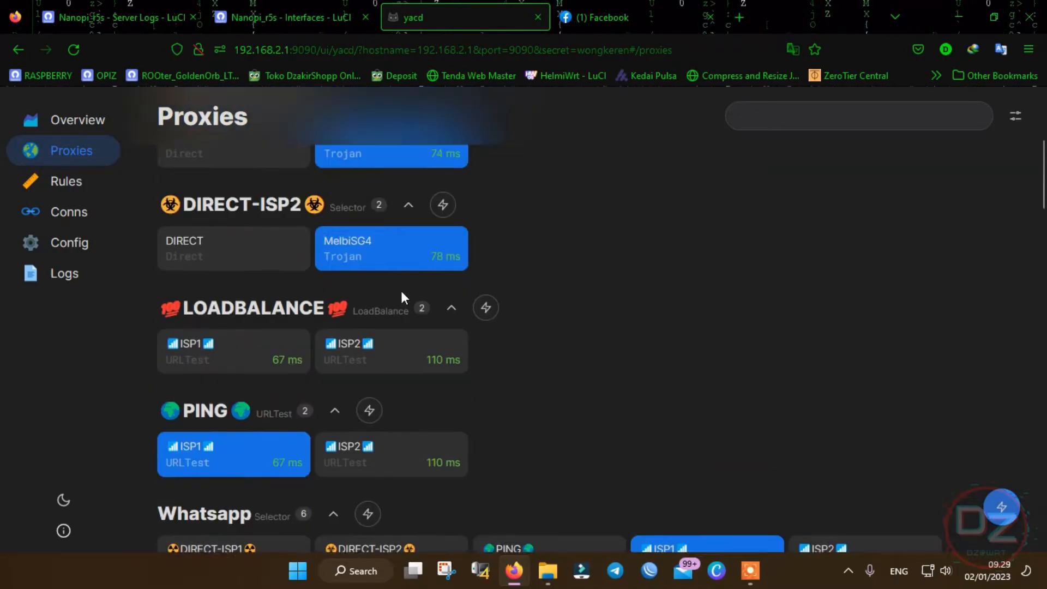
{"action": "scroll", "coordinate": [513, 339], "scroll_direction": "down", "scroll_amount": 6}
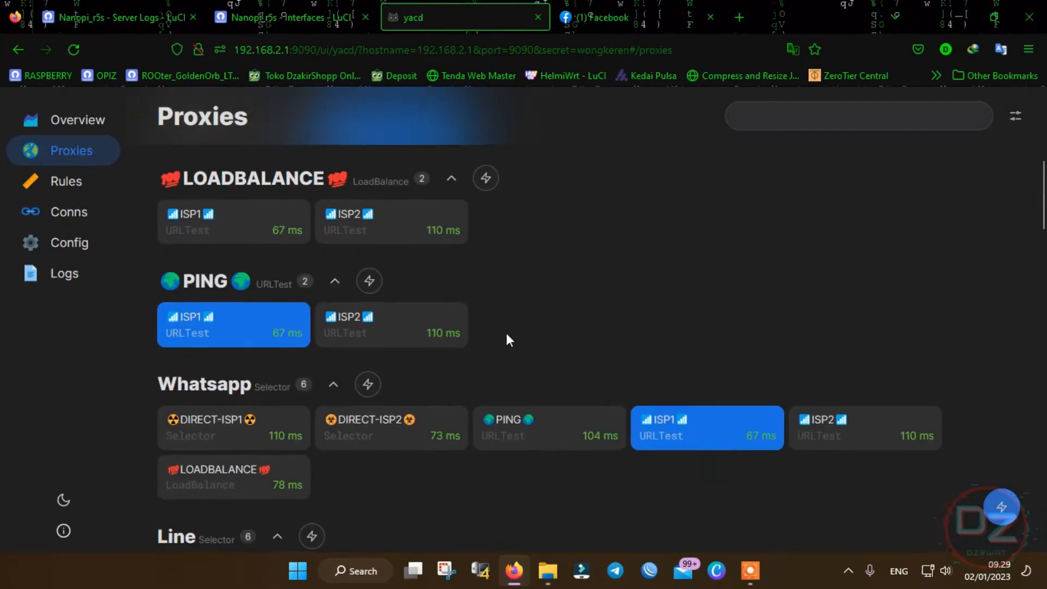
{"action": "scroll", "coordinate": [382, 306], "scroll_direction": "down", "scroll_amount": 1}
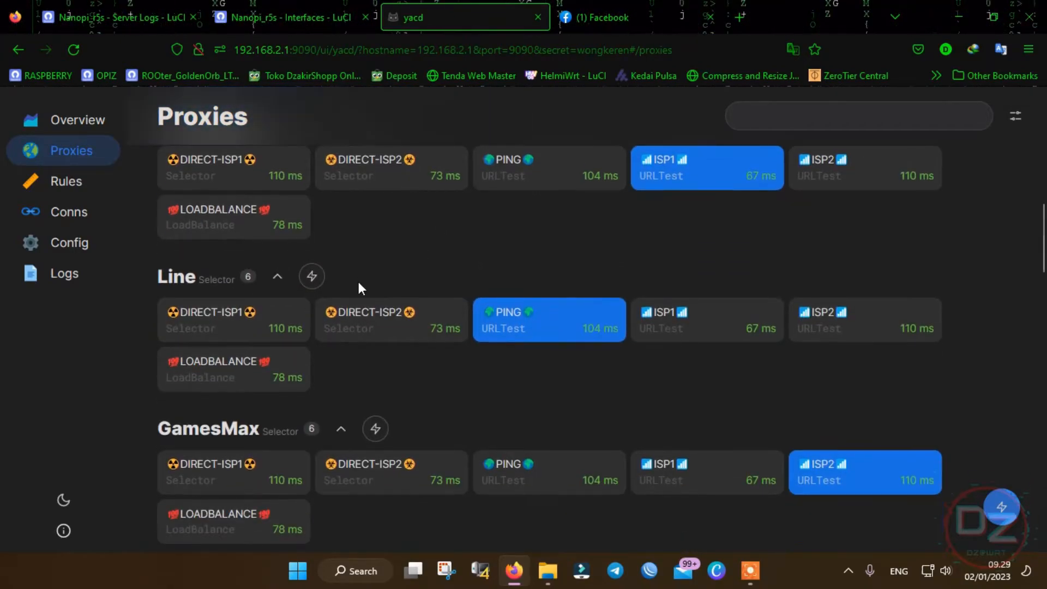
{"action": "scroll", "coordinate": [513, 355], "scroll_direction": "down", "scroll_amount": 1}
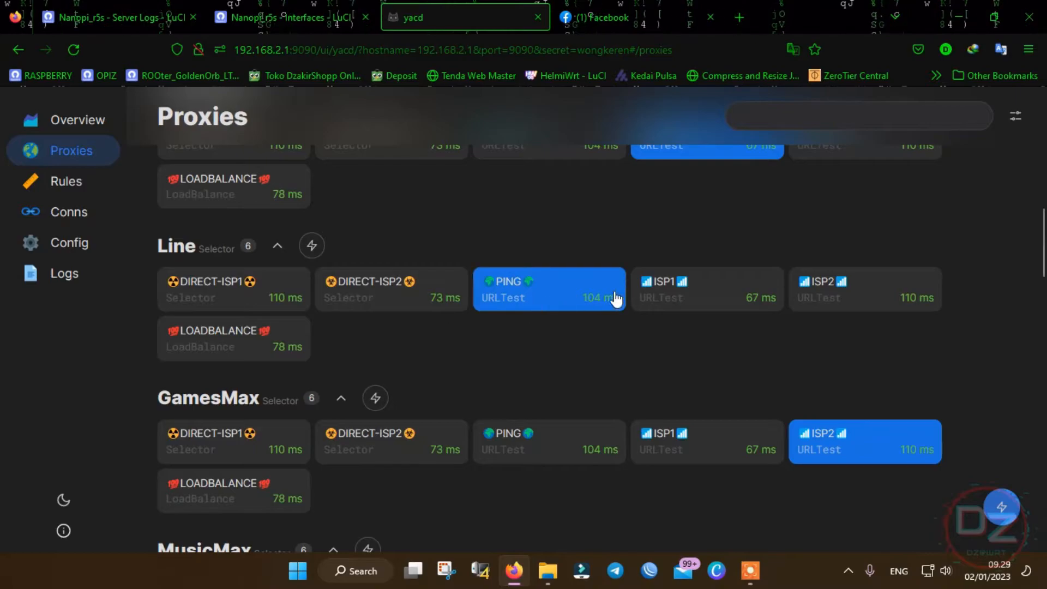
{"action": "scroll", "coordinate": [569, 309], "scroll_direction": "up", "scroll_amount": 1}
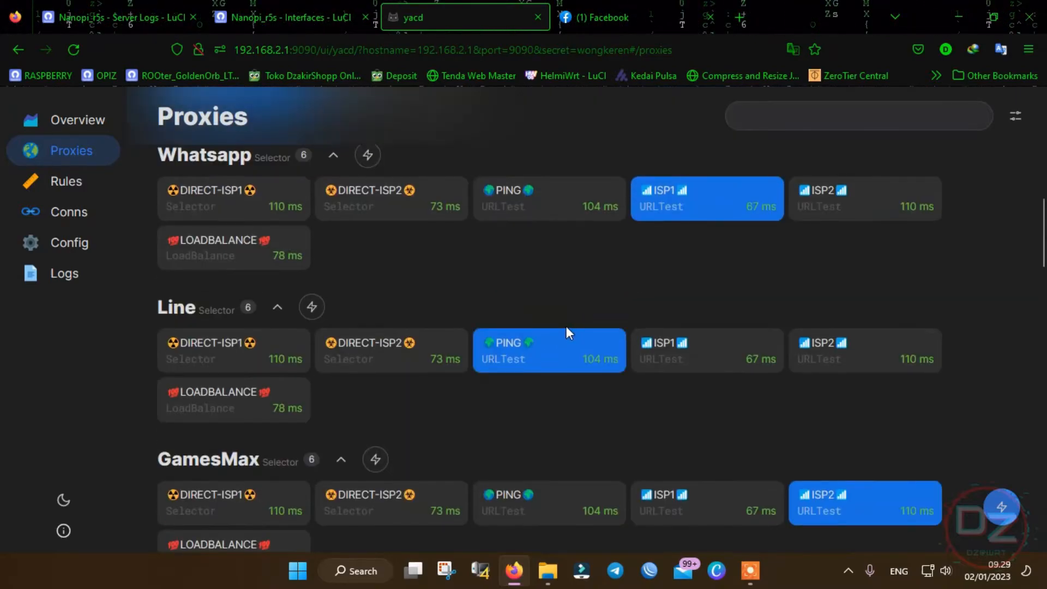
{"action": "scroll", "coordinate": [464, 317], "scroll_direction": "up", "scroll_amount": 2}
{"action": "scroll", "coordinate": [465, 316], "scroll_direction": "up", "scroll_amount": 2}
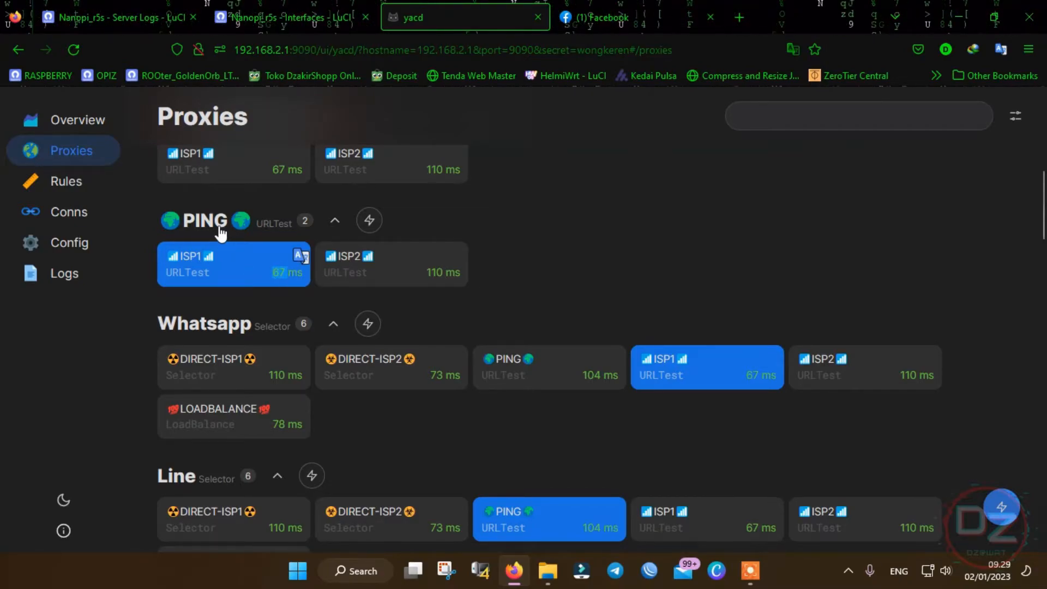
{"action": "scroll", "coordinate": [222, 229], "scroll_direction": "down", "scroll_amount": 2}
{"action": "scroll", "coordinate": [353, 276], "scroll_direction": "down", "scroll_amount": 2}
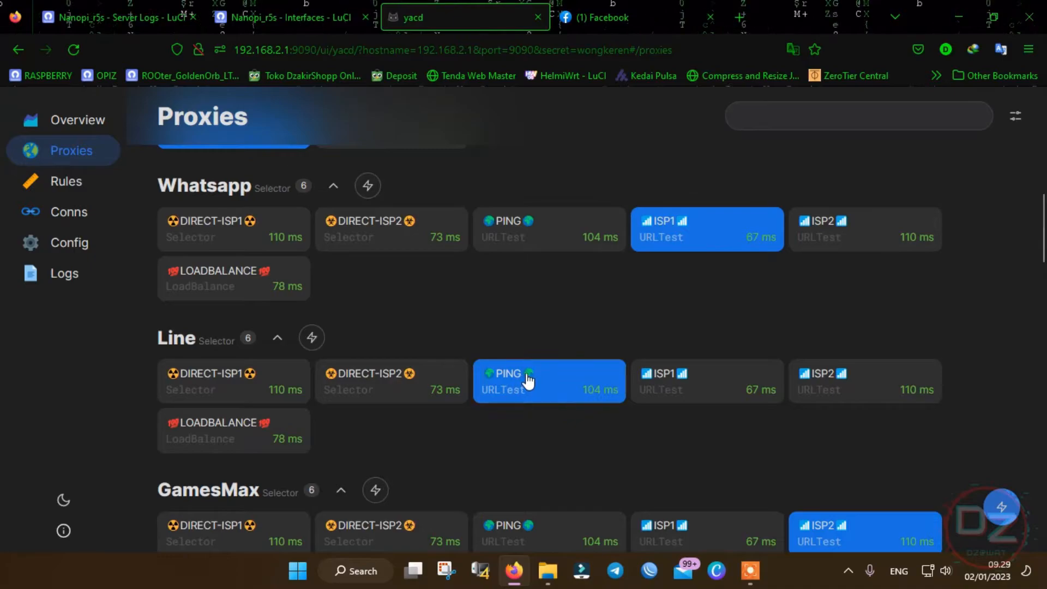
{"action": "scroll", "coordinate": [293, 197], "scroll_direction": "up", "scroll_amount": 2}
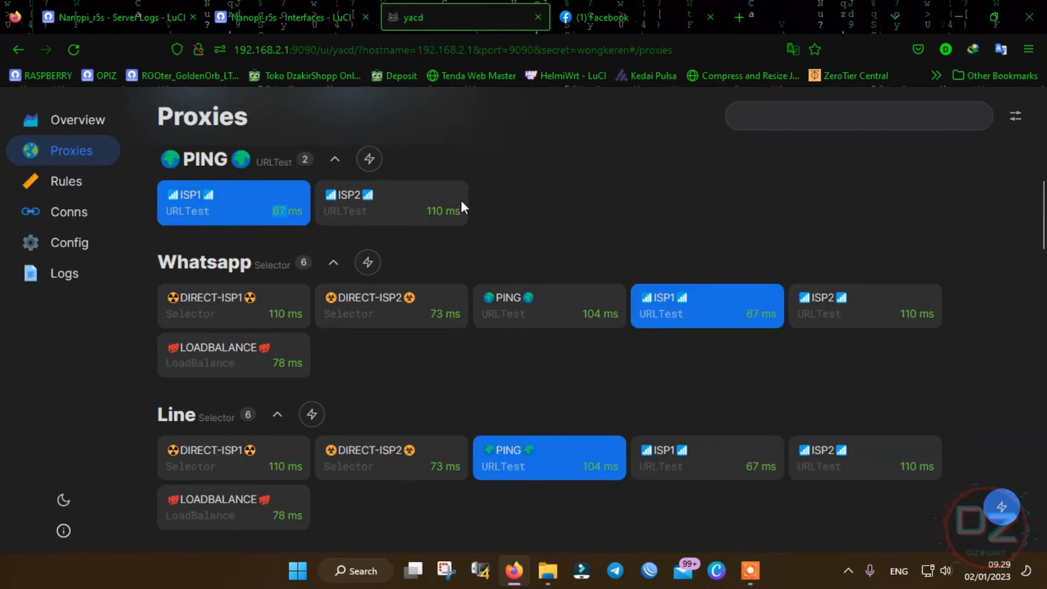
{"action": "scroll", "coordinate": [480, 322], "scroll_direction": "down", "scroll_amount": 2}
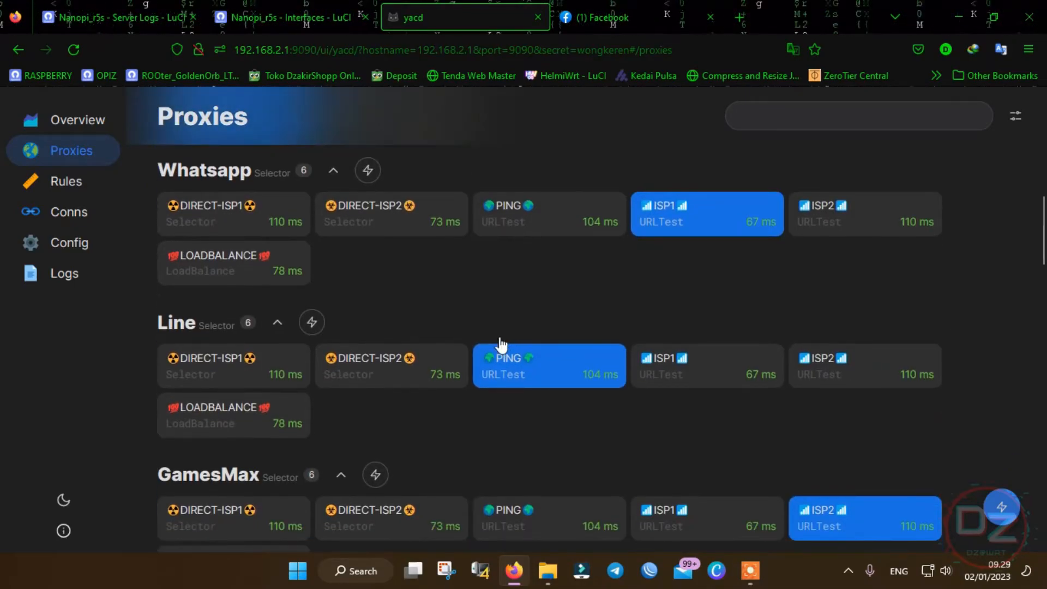
Try ISP1, ISP2 and LOADBALANCE for the Line group, returning it to PING
{"action": "scroll", "coordinate": [502, 345], "scroll_direction": "down", "scroll_amount": 1}
{"action": "left_click", "coordinate": [709, 326]}
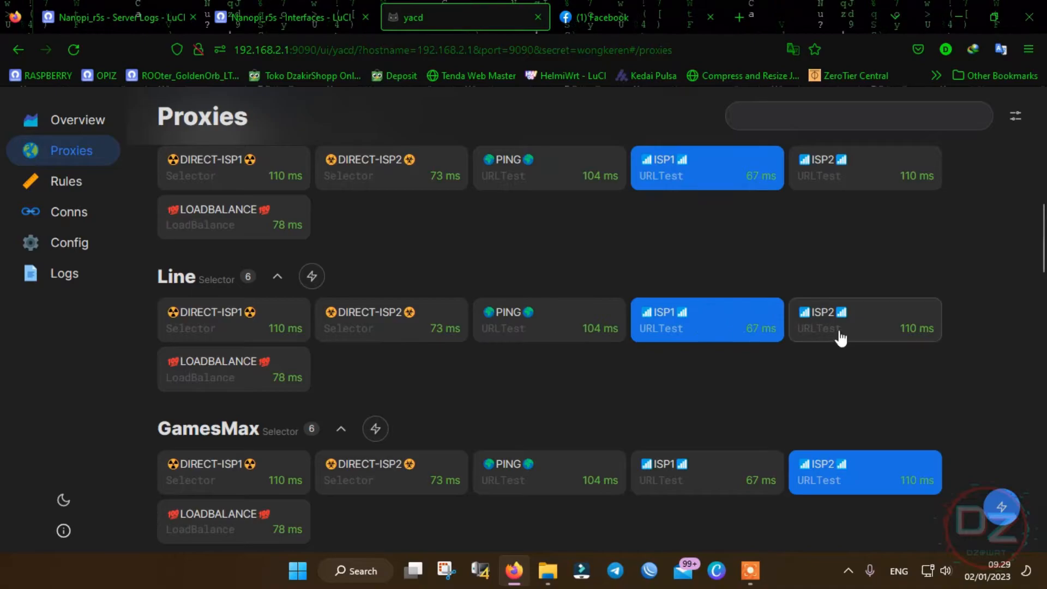
{"action": "left_click", "coordinate": [843, 326]}
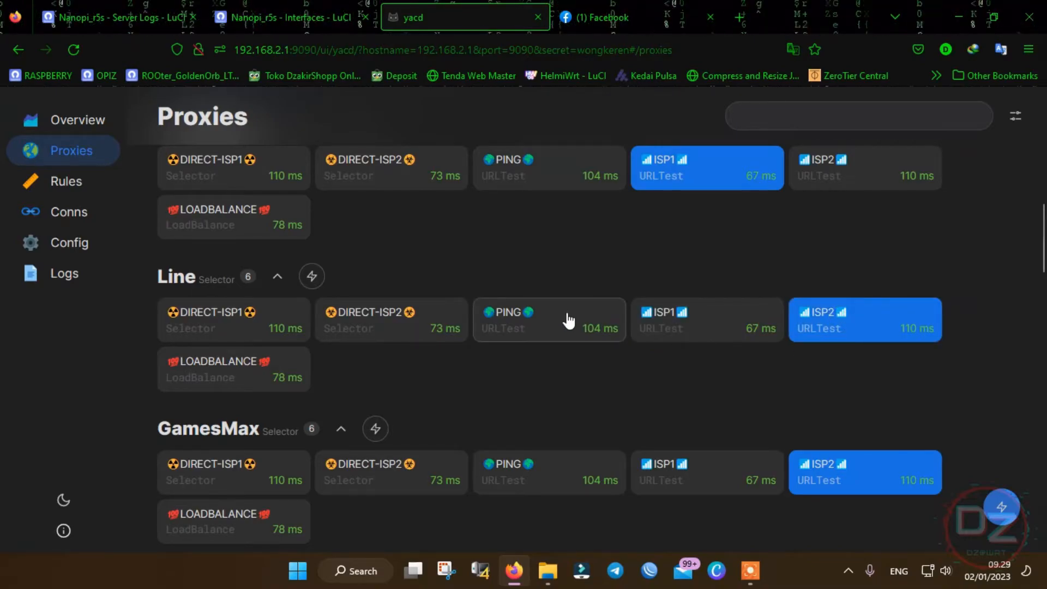
{"action": "left_click", "coordinate": [573, 327]}
{"action": "scroll", "coordinate": [651, 360], "scroll_direction": "down", "scroll_amount": 1}
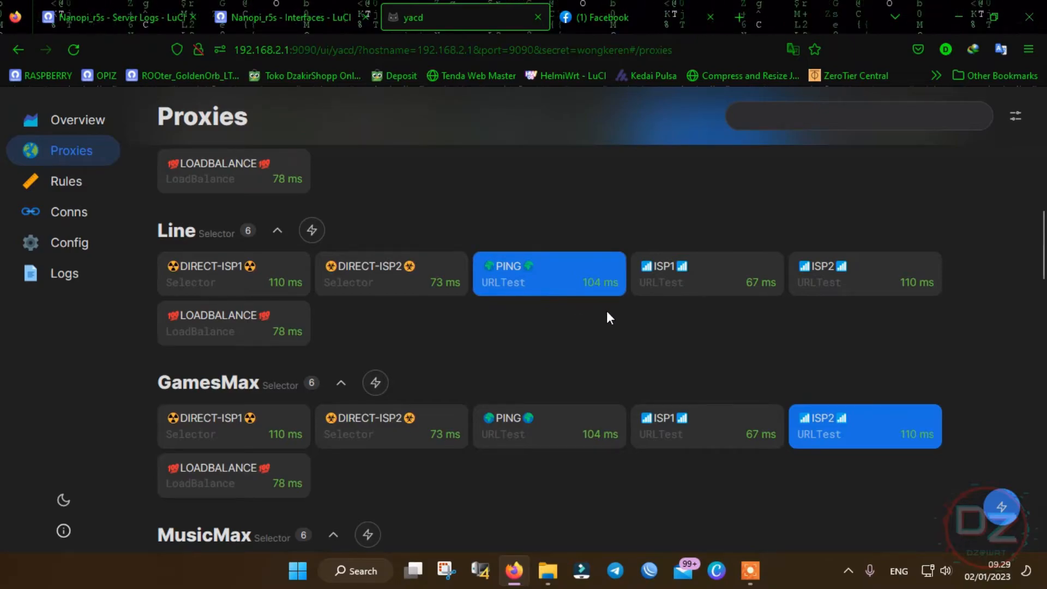
{"action": "scroll", "coordinate": [607, 311], "scroll_direction": "up", "scroll_amount": 1}
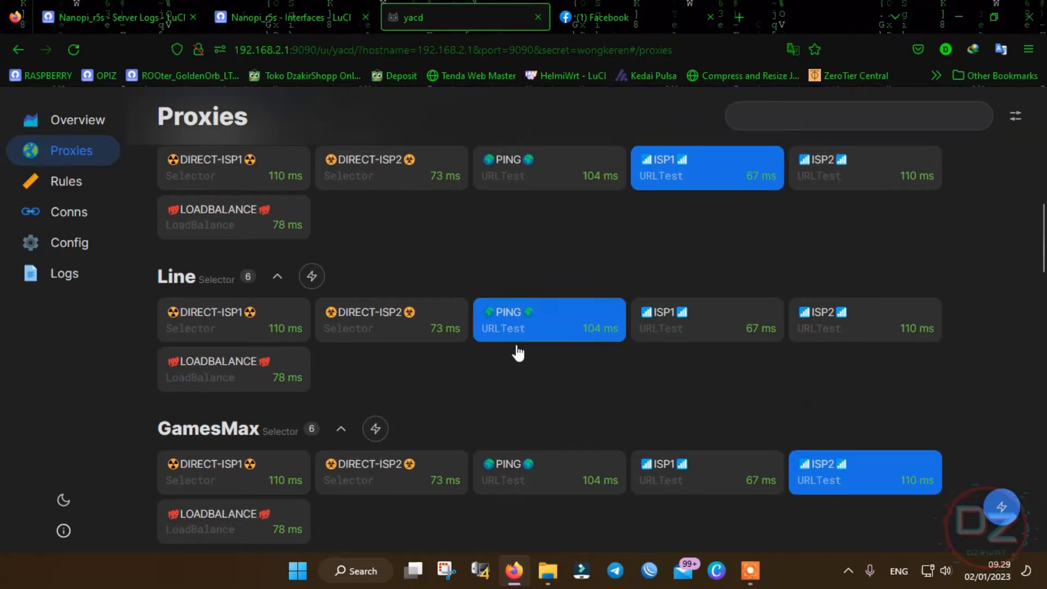
{"action": "left_click", "coordinate": [272, 376]}
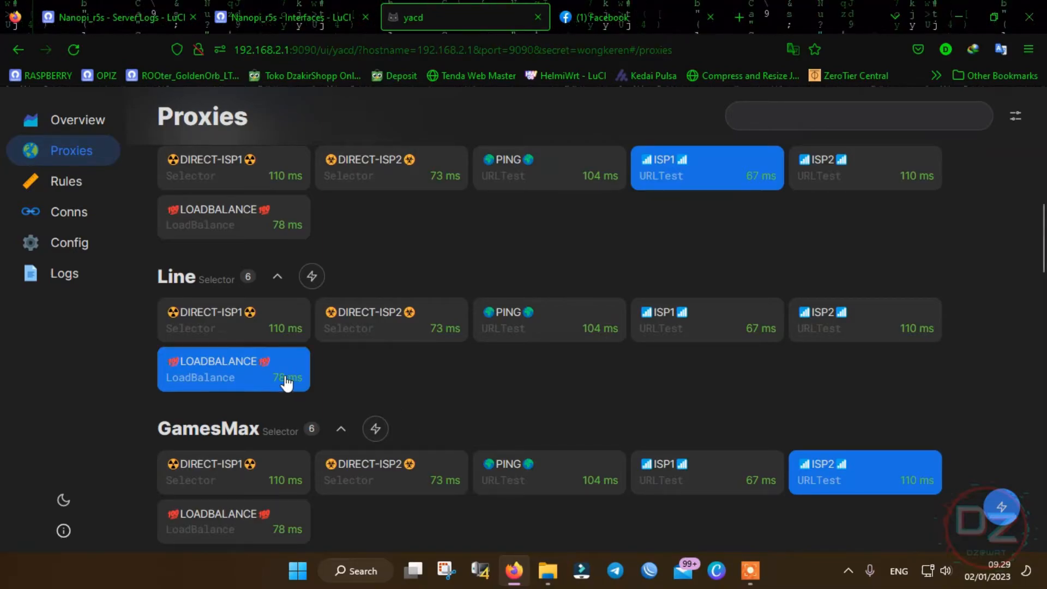
{"action": "left_click", "coordinate": [573, 324]}
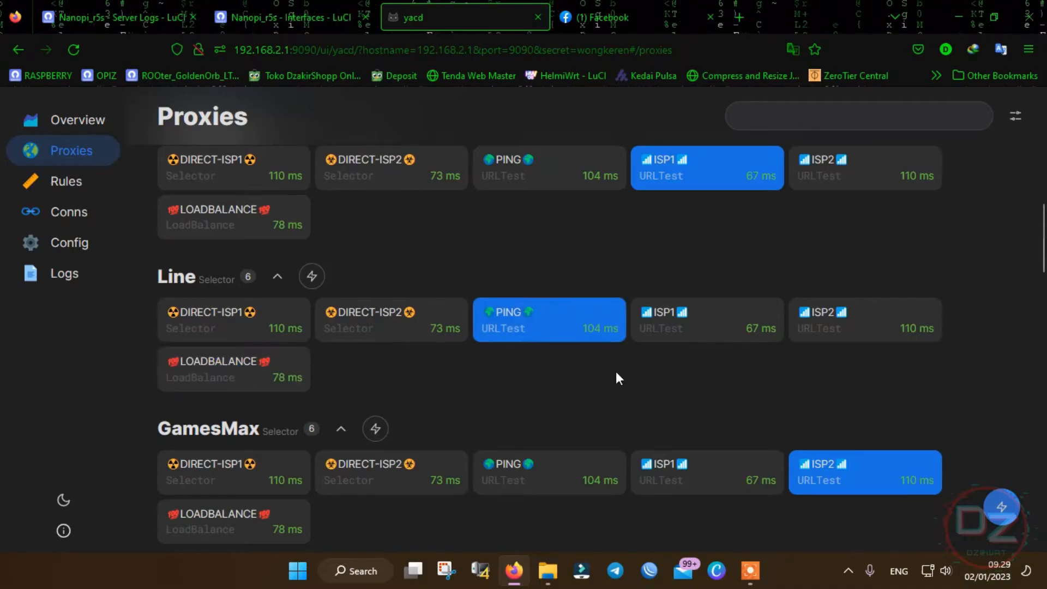
Examine the selected proxies and latencies of the Line, GamesMax and MusicMax groups against the LOADBALANCE and PING groups
{"action": "scroll", "coordinate": [604, 361], "scroll_direction": "down", "scroll_amount": 1}
{"action": "scroll", "coordinate": [549, 247], "scroll_direction": "up", "scroll_amount": 2}
{"action": "scroll", "coordinate": [444, 313], "scroll_direction": "down", "scroll_amount": 2}
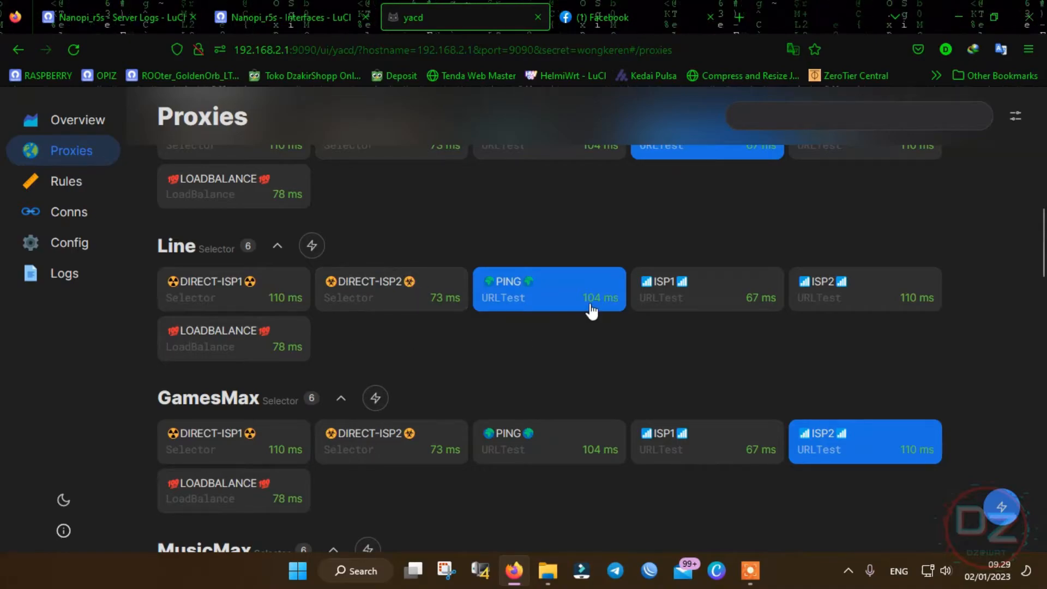
{"action": "scroll", "coordinate": [562, 371], "scroll_direction": "up", "scroll_amount": 1}
{"action": "scroll", "coordinate": [557, 342], "scroll_direction": "down", "scroll_amount": 3}
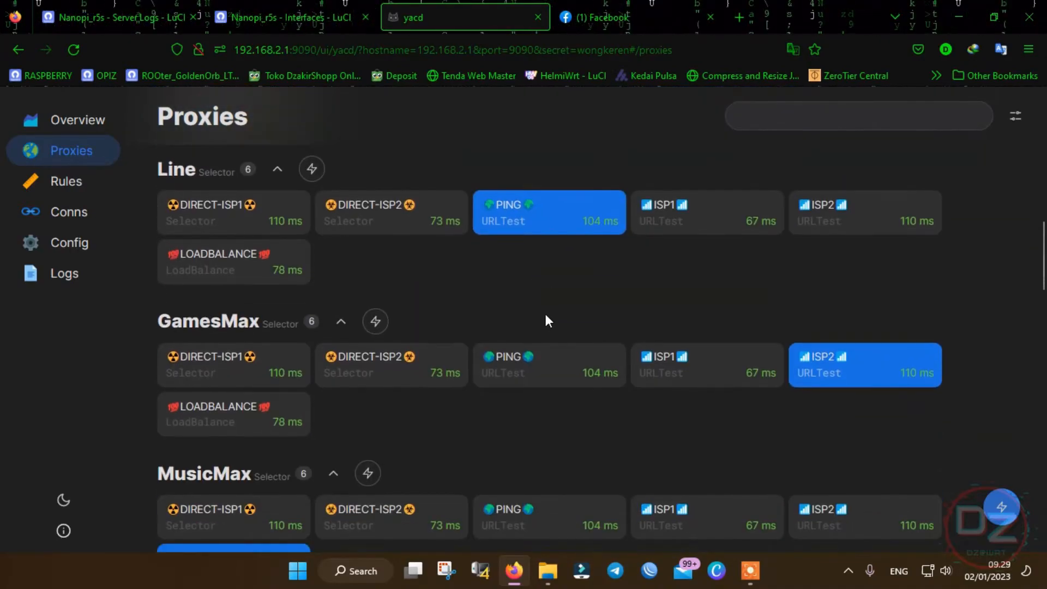
{"action": "scroll", "coordinate": [573, 311], "scroll_direction": "up", "scroll_amount": 2}
{"action": "scroll", "coordinate": [534, 222], "scroll_direction": "up", "scroll_amount": 8}
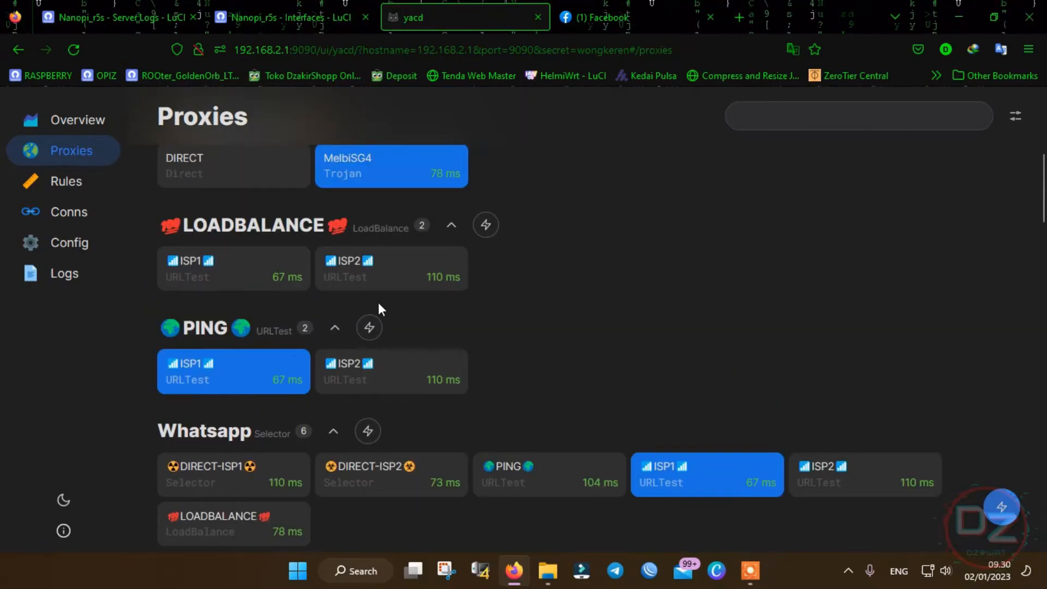
{"action": "scroll", "coordinate": [338, 357], "scroll_direction": "down", "scroll_amount": 5}
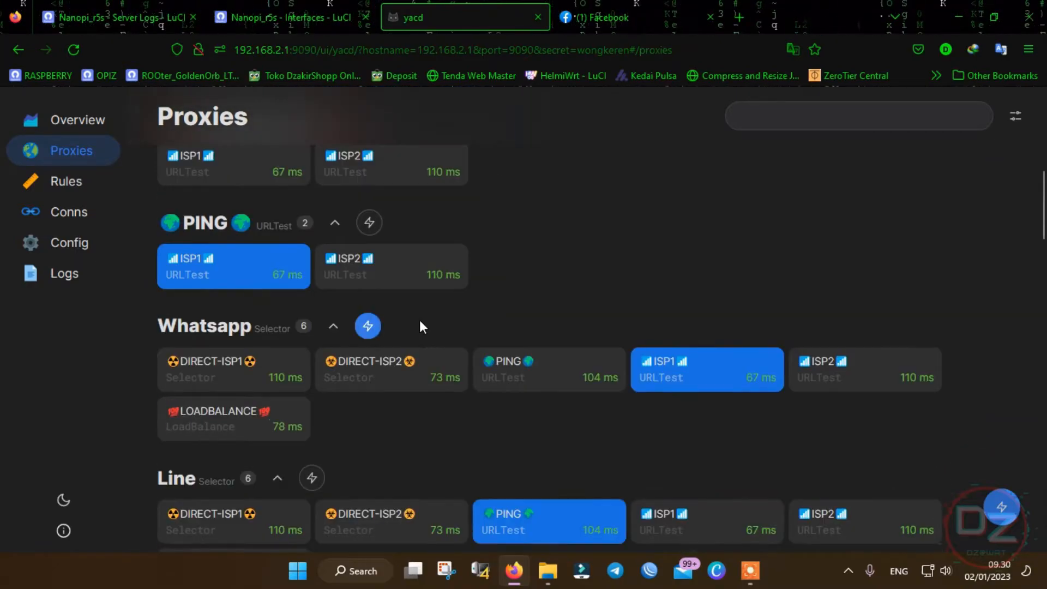
{"action": "scroll", "coordinate": [539, 309], "scroll_direction": "down", "scroll_amount": 1}
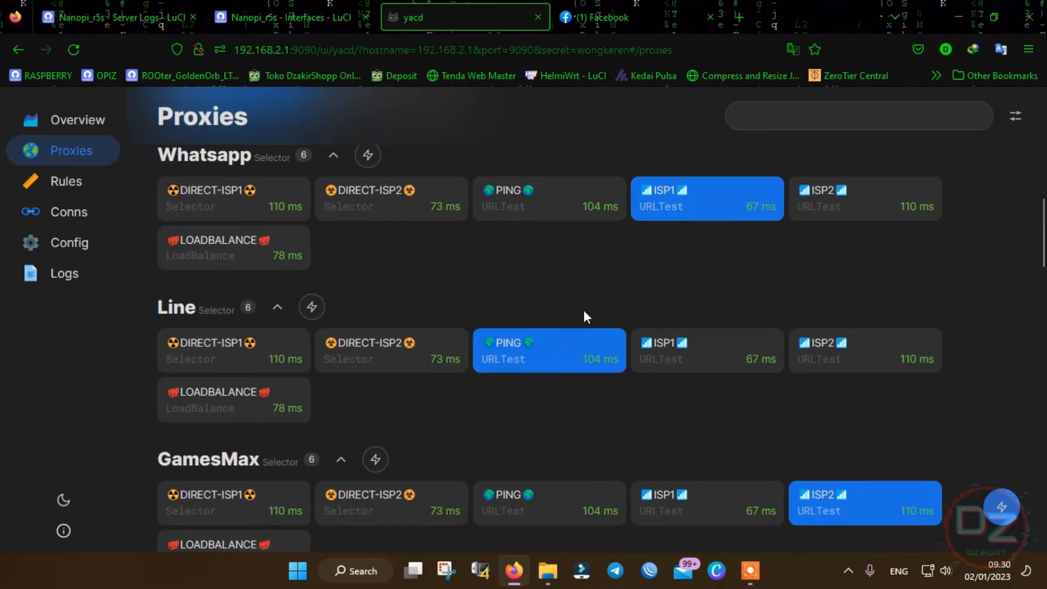
{"action": "scroll", "coordinate": [571, 318], "scroll_direction": "down", "scroll_amount": 1}
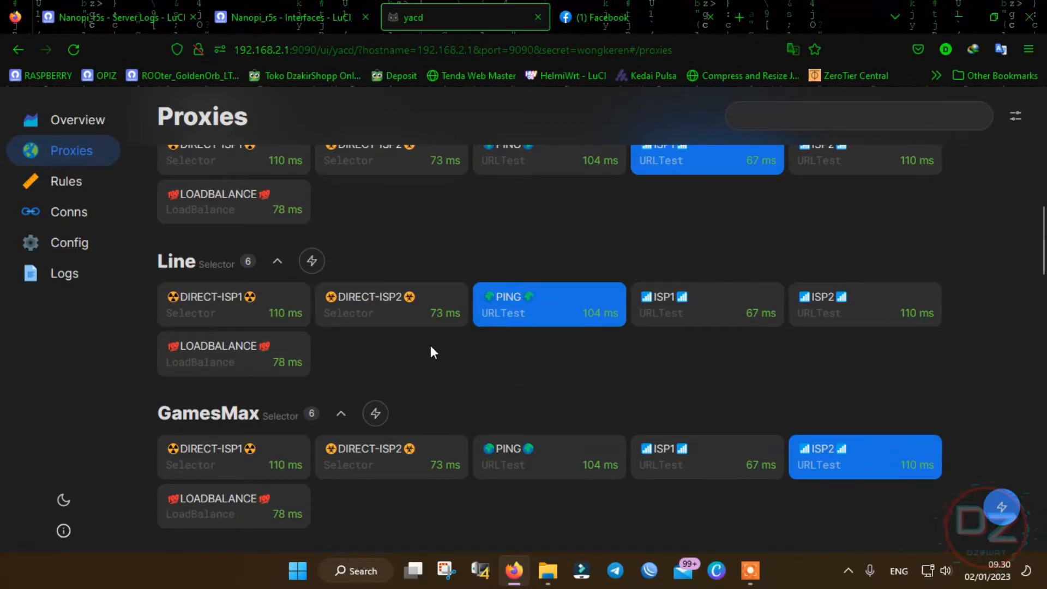
{"action": "scroll", "coordinate": [546, 342], "scroll_direction": "down", "scroll_amount": 1}
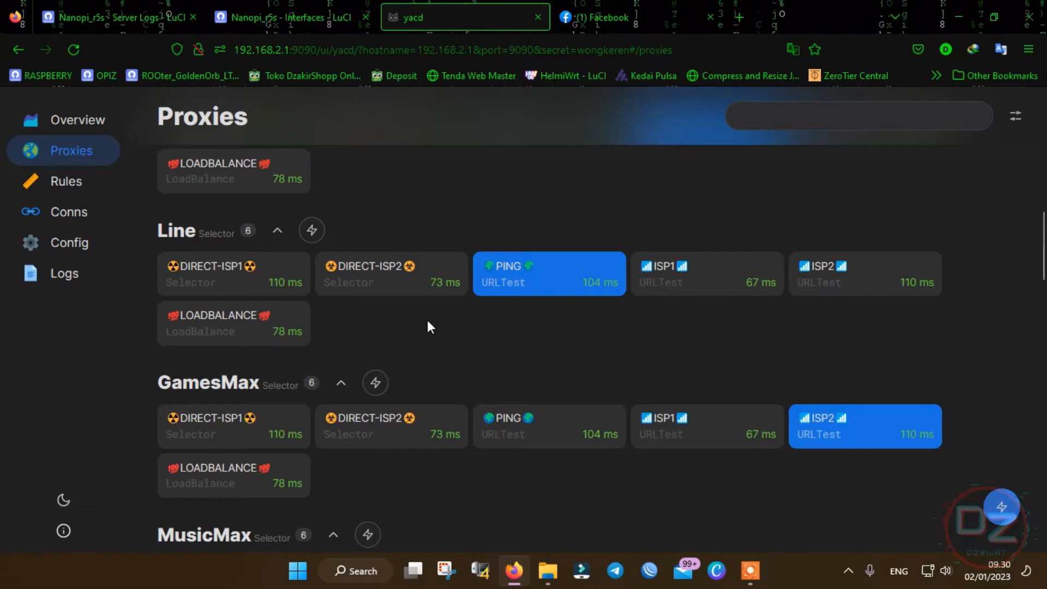
{"action": "scroll", "coordinate": [459, 328], "scroll_direction": "down", "scroll_amount": 5}
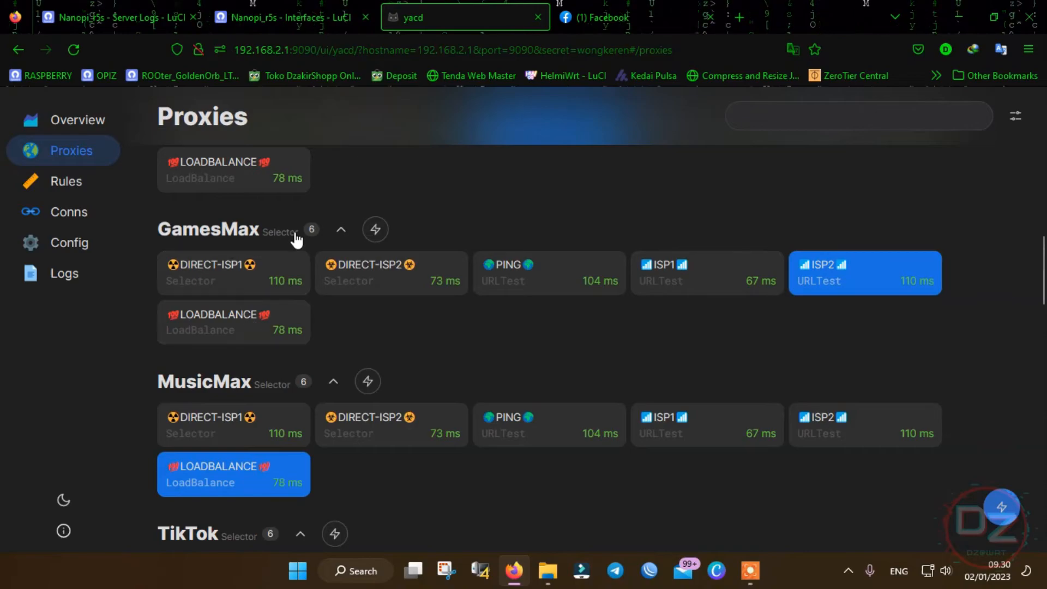
{"action": "scroll", "coordinate": [280, 244], "scroll_direction": "up", "scroll_amount": 1}
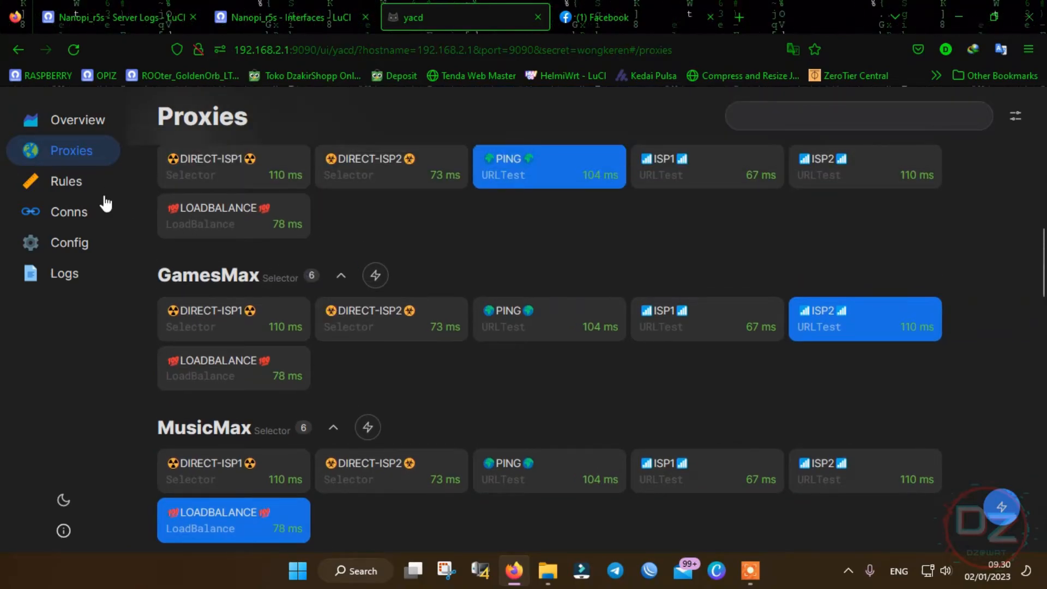
Check the rule provider list, then return to the proxies and examine the GamesMax group's options and latencies
{"action": "left_click", "coordinate": [70, 191]}
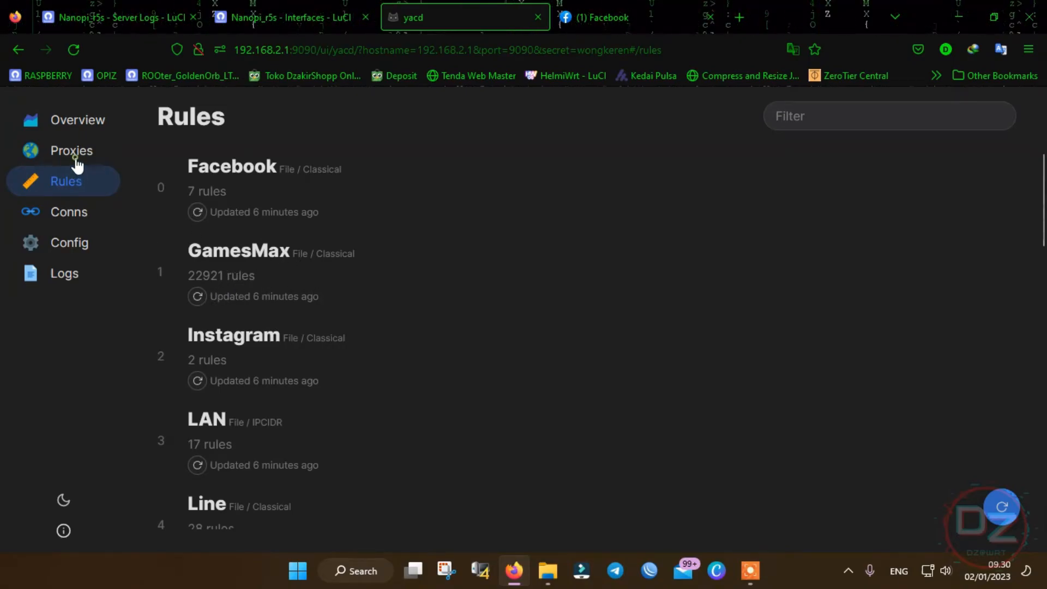
{"action": "left_click", "coordinate": [76, 154]}
{"action": "scroll", "coordinate": [354, 295], "scroll_direction": "down", "scroll_amount": 2}
{"action": "scroll", "coordinate": [365, 283], "scroll_direction": "down", "scroll_amount": 12}
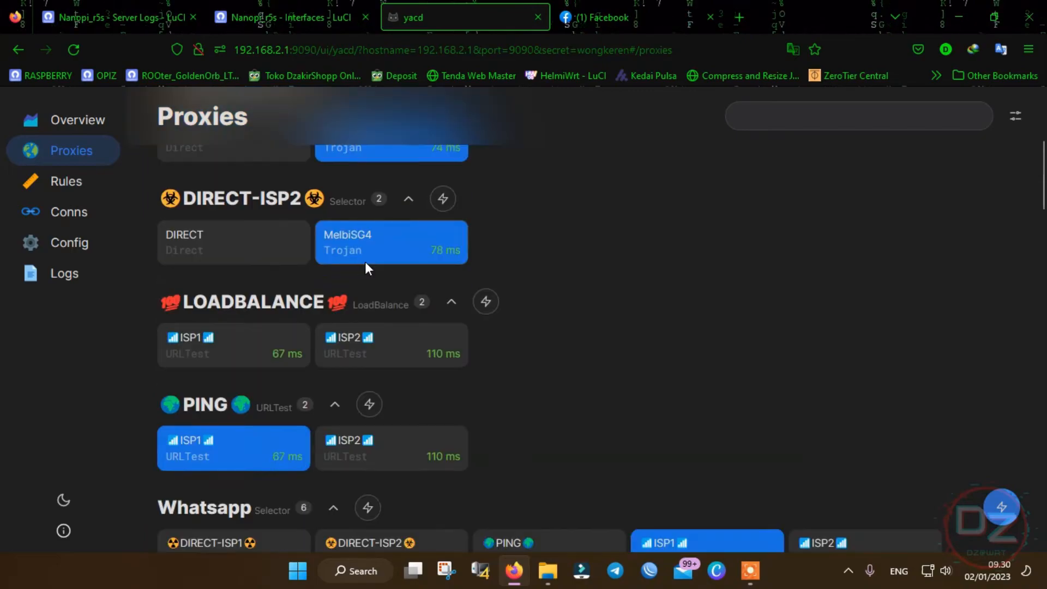
{"action": "scroll", "coordinate": [414, 262], "scroll_direction": "down", "scroll_amount": 1}
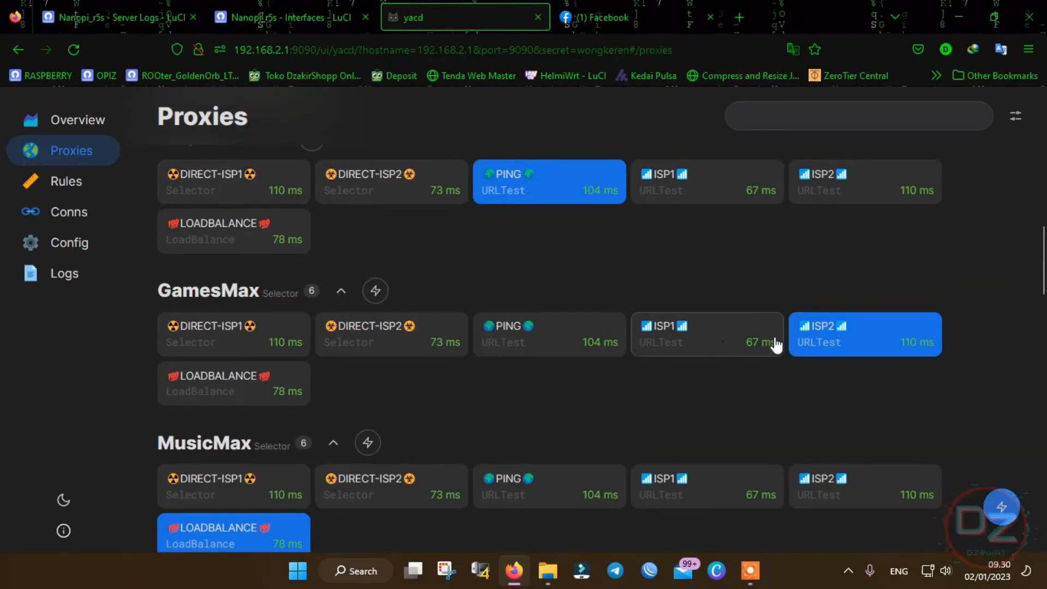
{"action": "scroll", "coordinate": [600, 328], "scroll_direction": "down", "scroll_amount": 1}
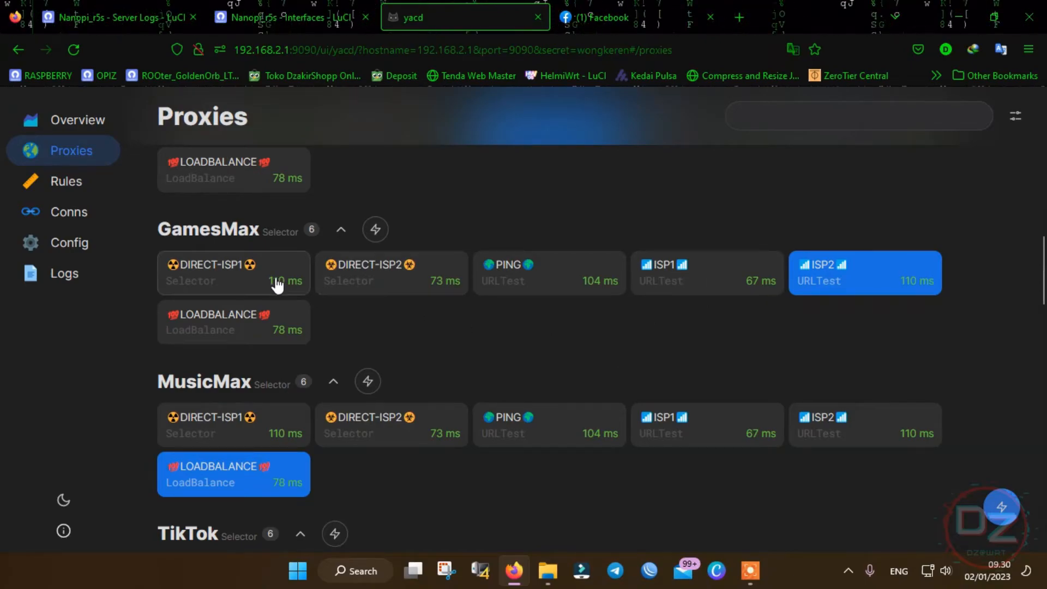
Try ISP1, ISP2, DIRECT-ISP1 and DIRECT-ISP2 for the GamesMax group
{"action": "left_click", "coordinate": [724, 285]}
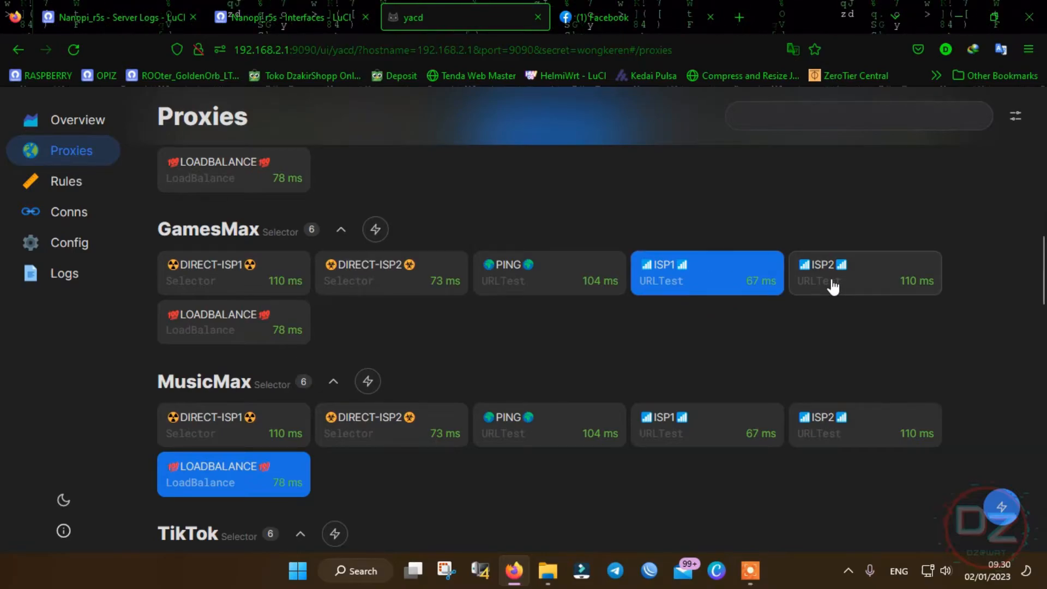
{"action": "left_click", "coordinate": [833, 285]}
{"action": "left_click", "coordinate": [726, 277]}
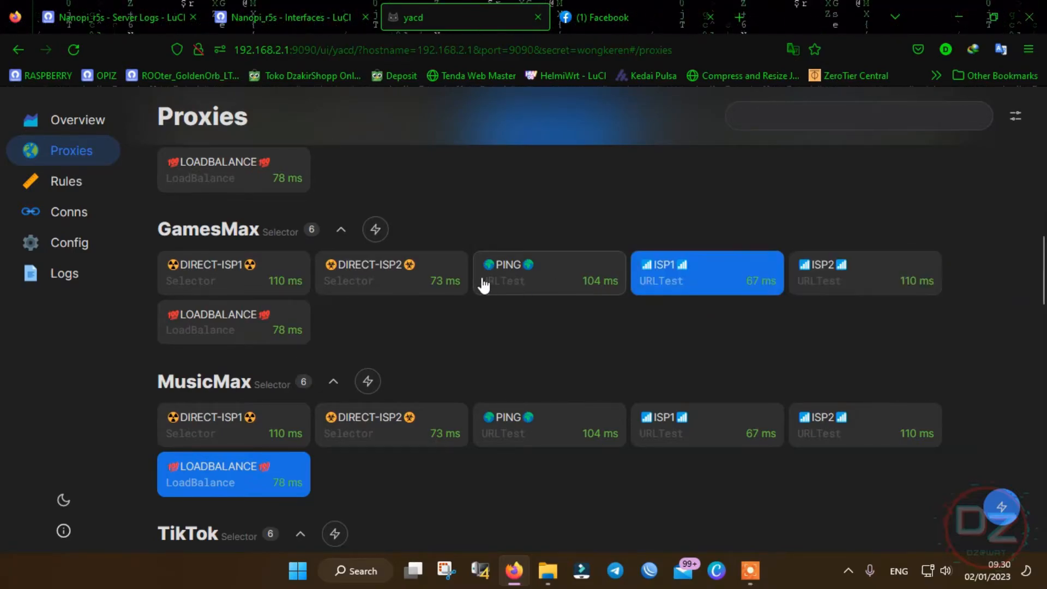
{"action": "left_click", "coordinate": [240, 283]}
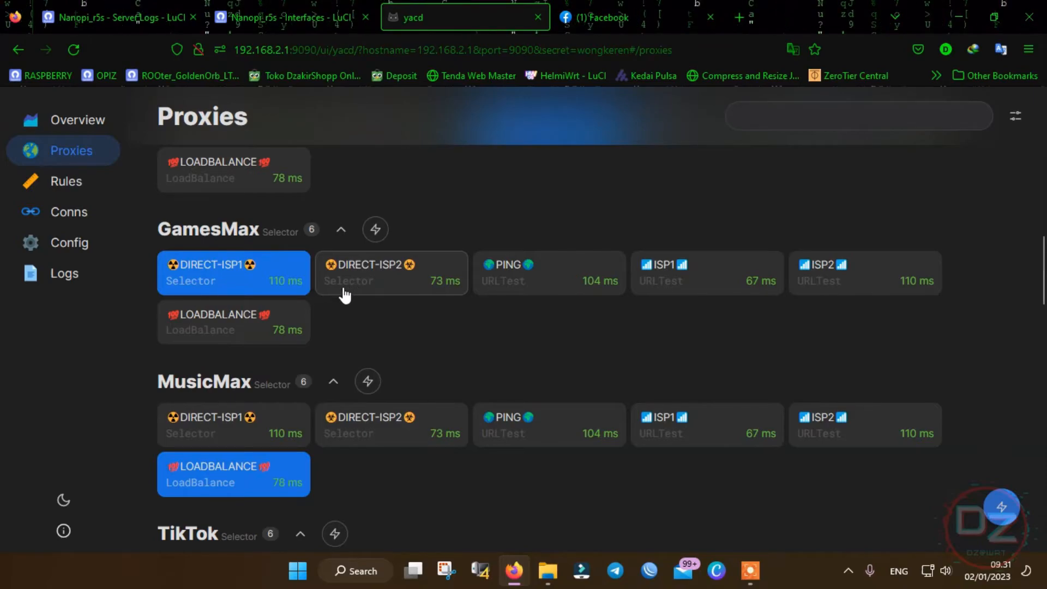
{"action": "left_click", "coordinate": [379, 284]}
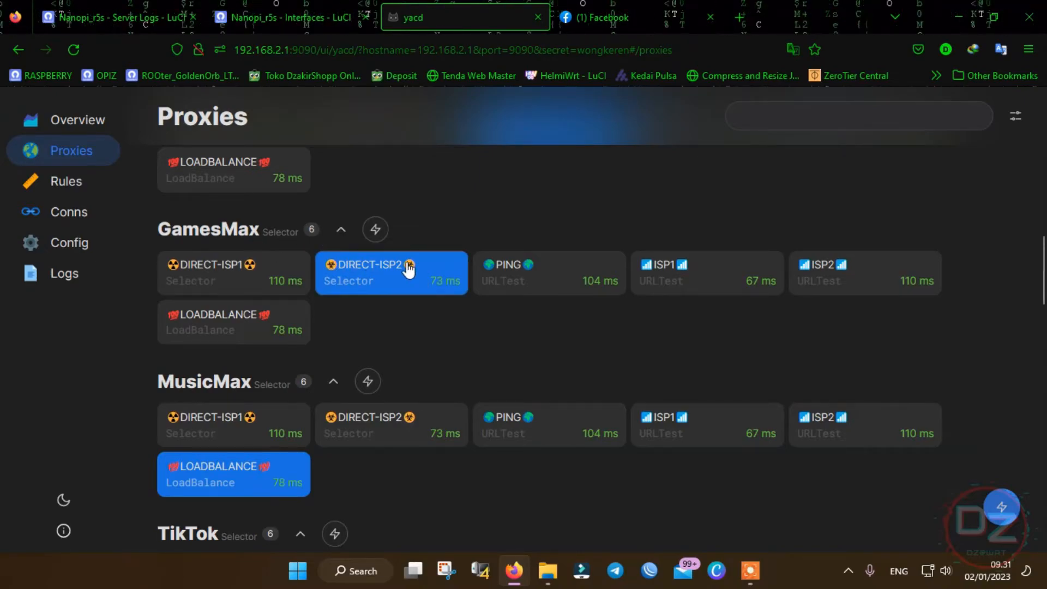
Switch the GamesMax group back and forth between ISP1 and ISP2, ending on ISP2
{"action": "scroll", "coordinate": [378, 318], "scroll_direction": "down", "scroll_amount": 1}
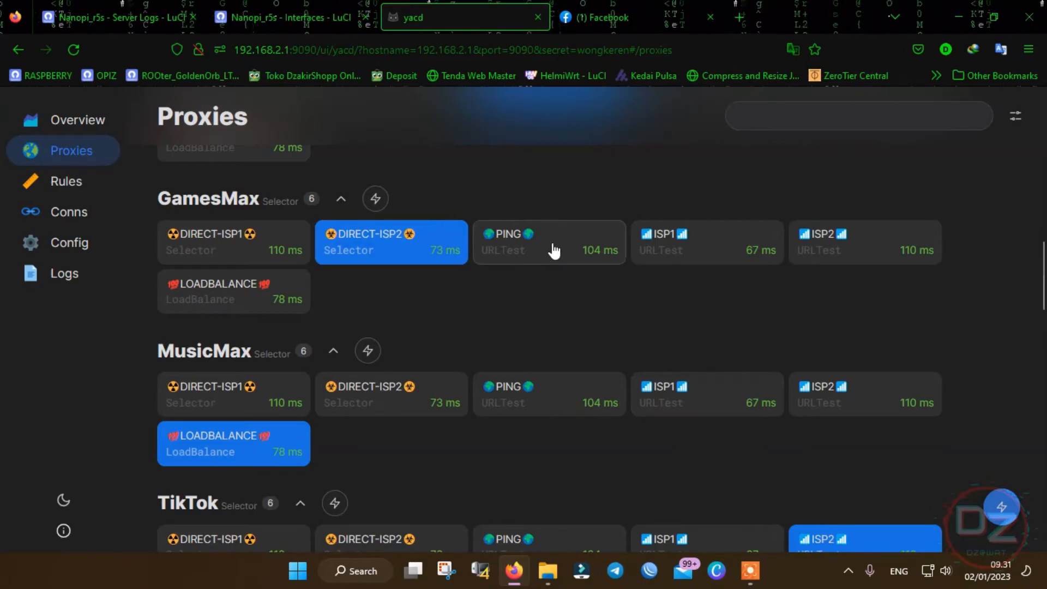
{"action": "scroll", "coordinate": [628, 294], "scroll_direction": "down", "scroll_amount": 2}
{"action": "left_click", "coordinate": [714, 304]}
{"action": "left_click", "coordinate": [886, 320]}
{"action": "left_click", "coordinate": [724, 313]}
{"action": "left_click", "coordinate": [846, 317]}
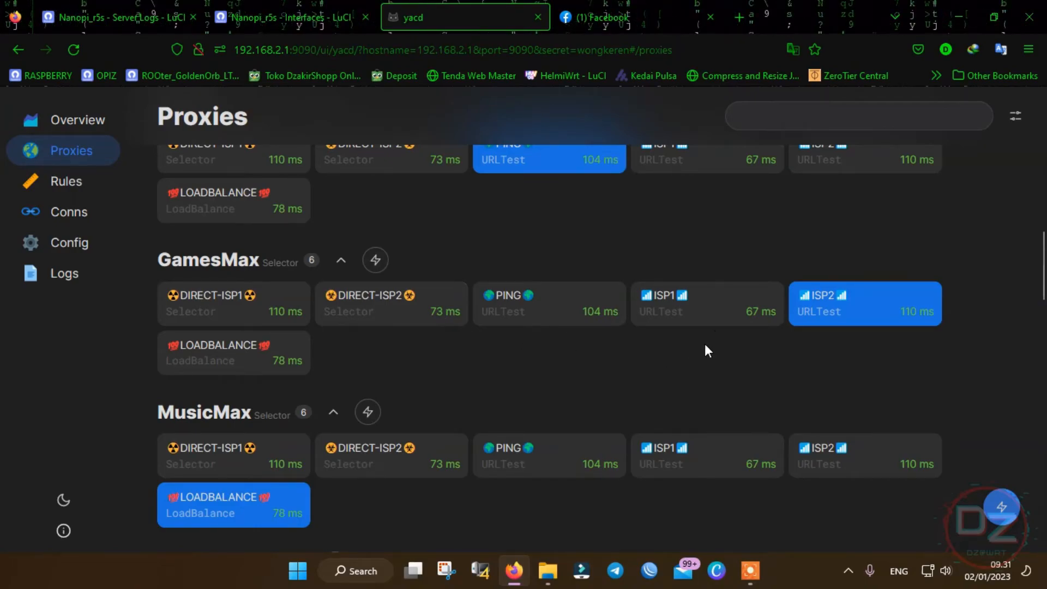
Try DIRECT-ISP2 for the GamesMax group, then set the group to ISP1
{"action": "scroll", "coordinate": [480, 269], "scroll_direction": "down", "scroll_amount": 2}
{"action": "scroll", "coordinate": [339, 297], "scroll_direction": "up", "scroll_amount": 1}
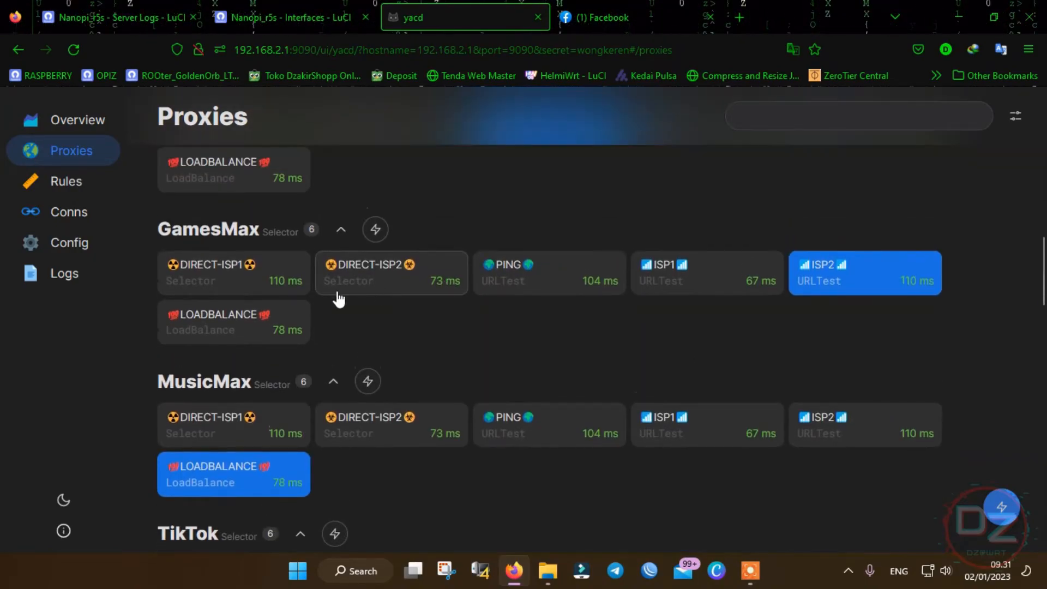
{"action": "left_click", "coordinate": [388, 284]}
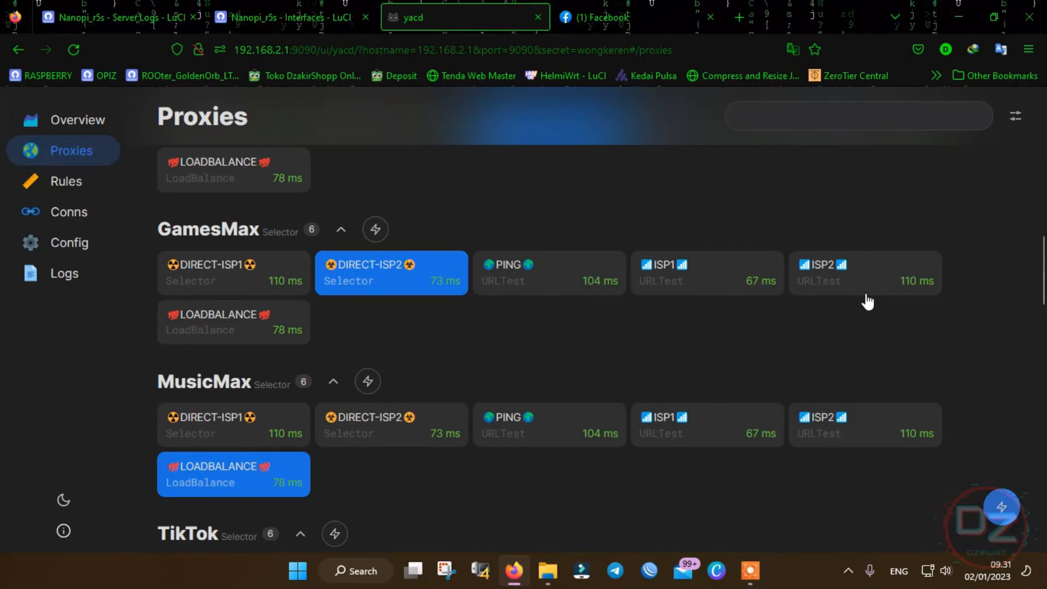
{"action": "left_click", "coordinate": [662, 274]}
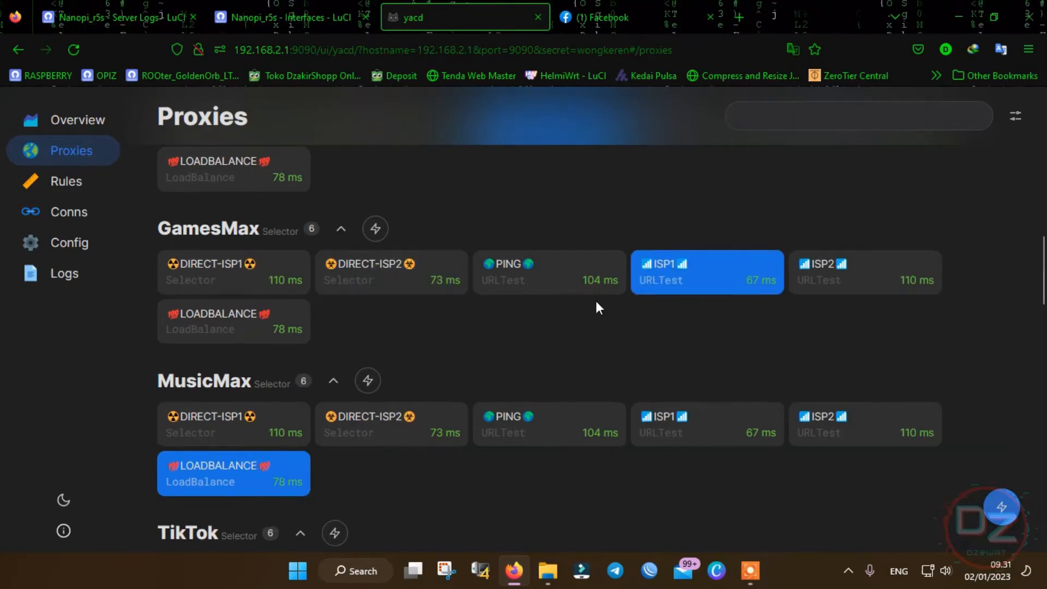
Examine the selected proxies and latencies of the MusicMax and TikTok groups
{"action": "scroll", "coordinate": [594, 299], "scroll_direction": "down", "scroll_amount": 3}
{"action": "scroll", "coordinate": [489, 275], "scroll_direction": "down", "scroll_amount": 1}
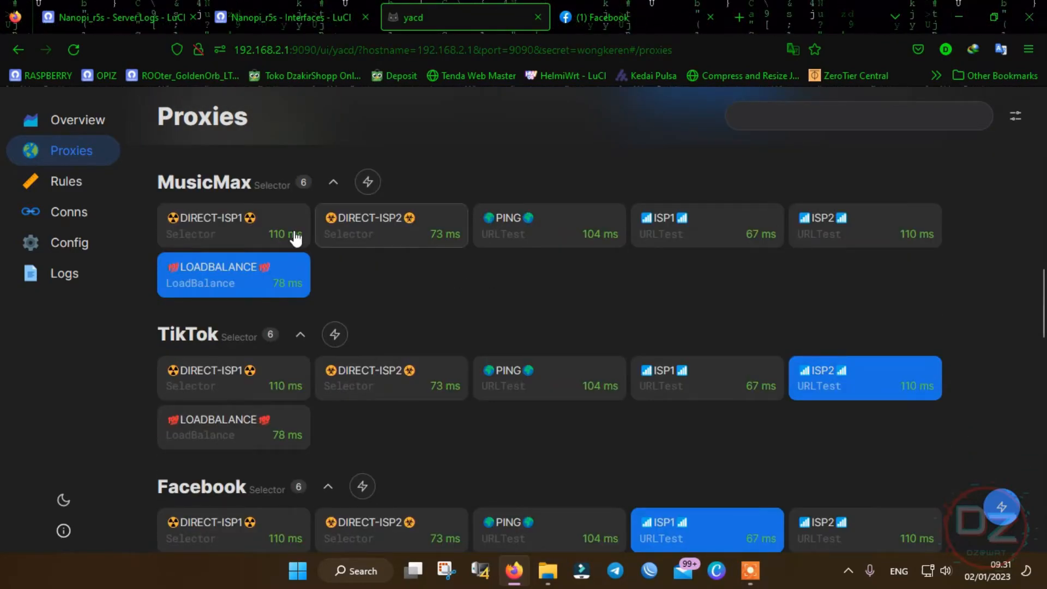
{"action": "scroll", "coordinate": [255, 213], "scroll_direction": "up", "scroll_amount": 1}
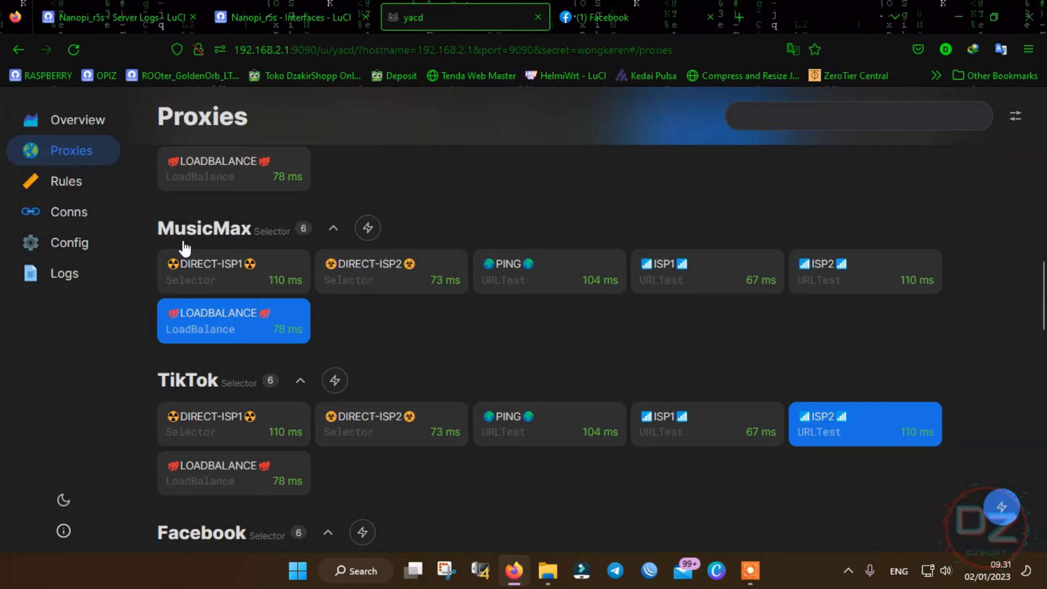
{"action": "scroll", "coordinate": [488, 236], "scroll_direction": "down", "scroll_amount": 2}
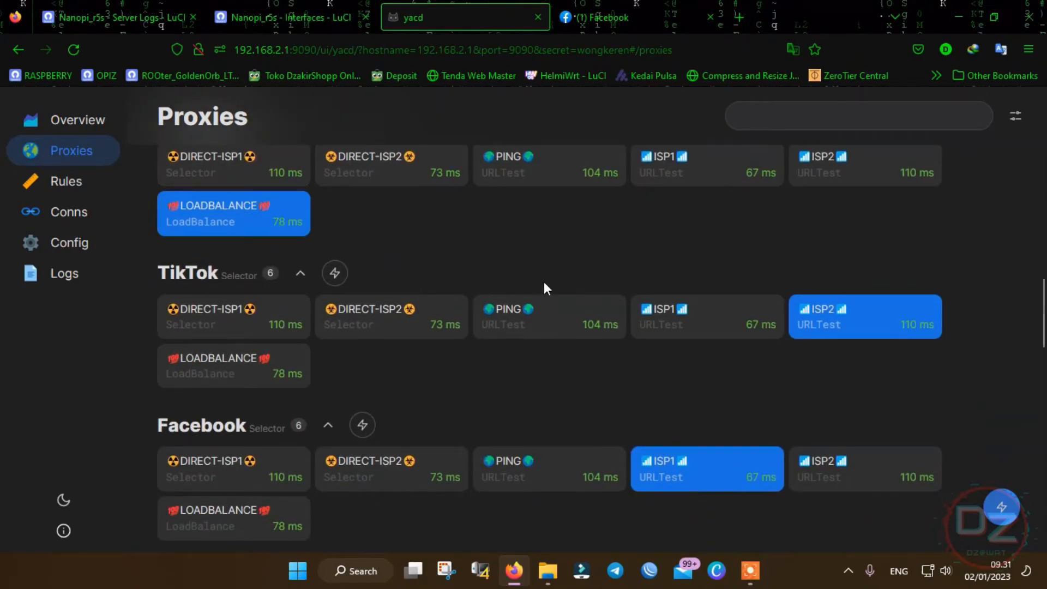
{"action": "scroll", "coordinate": [415, 266], "scroll_direction": "up", "scroll_amount": 1}
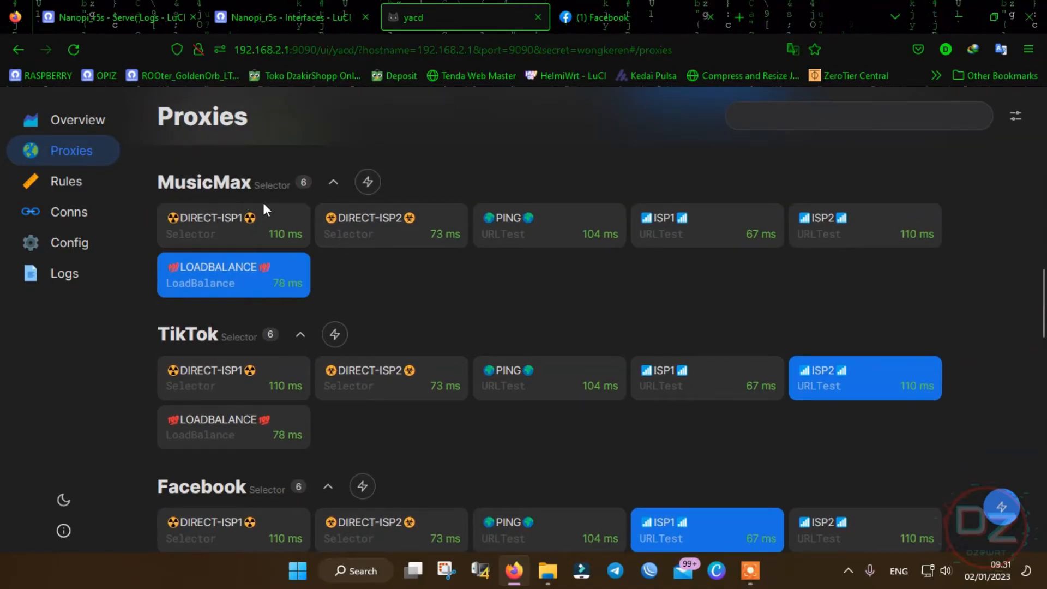
{"action": "scroll", "coordinate": [229, 219], "scroll_direction": "down", "scroll_amount": 1}
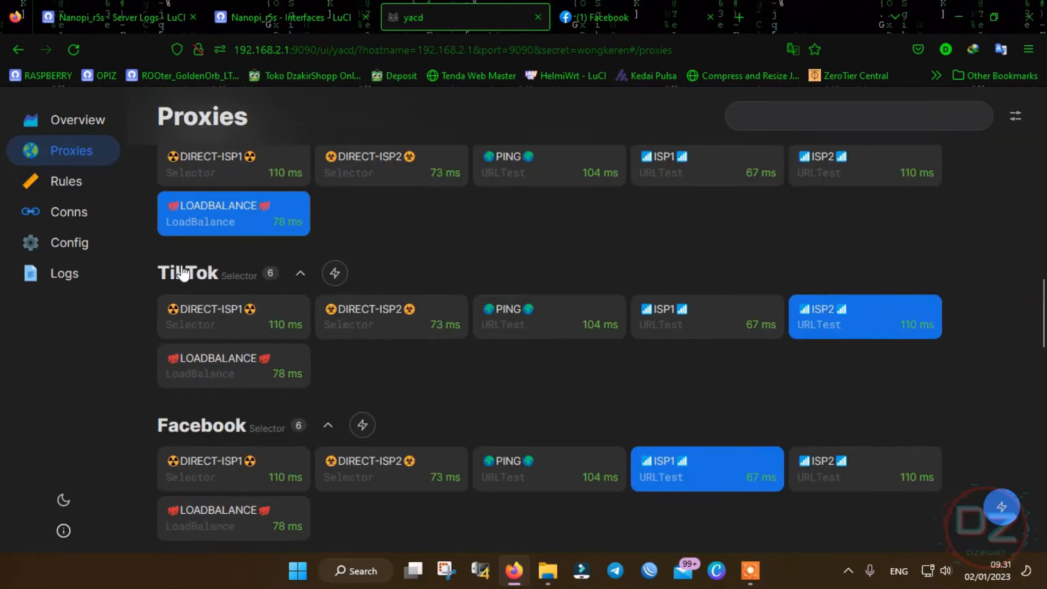
{"action": "scroll", "coordinate": [355, 240], "scroll_direction": "down", "scroll_amount": 1}
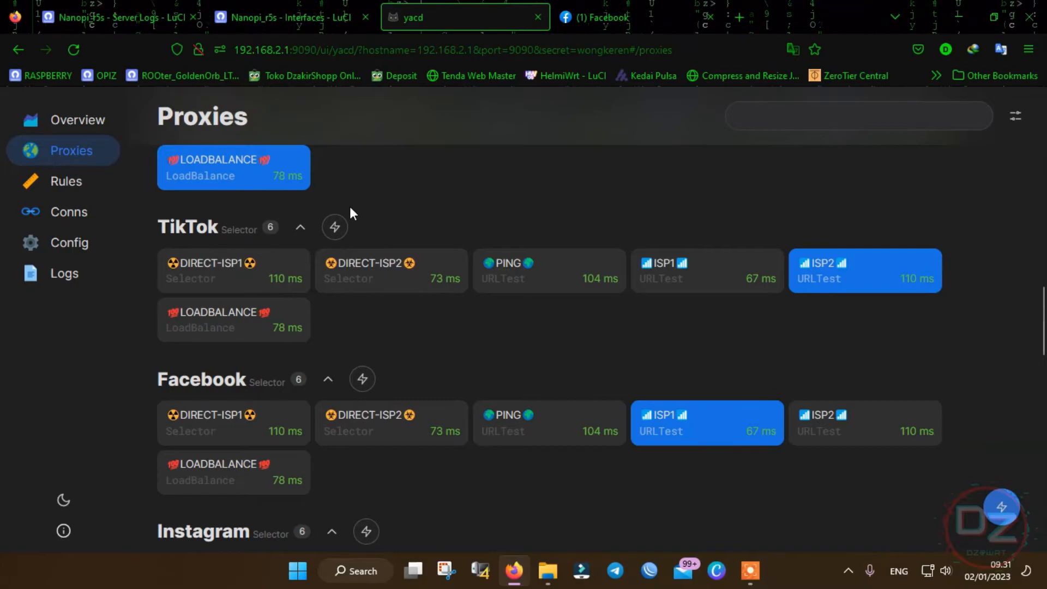
{"action": "scroll", "coordinate": [339, 213], "scroll_direction": "down", "scroll_amount": 1}
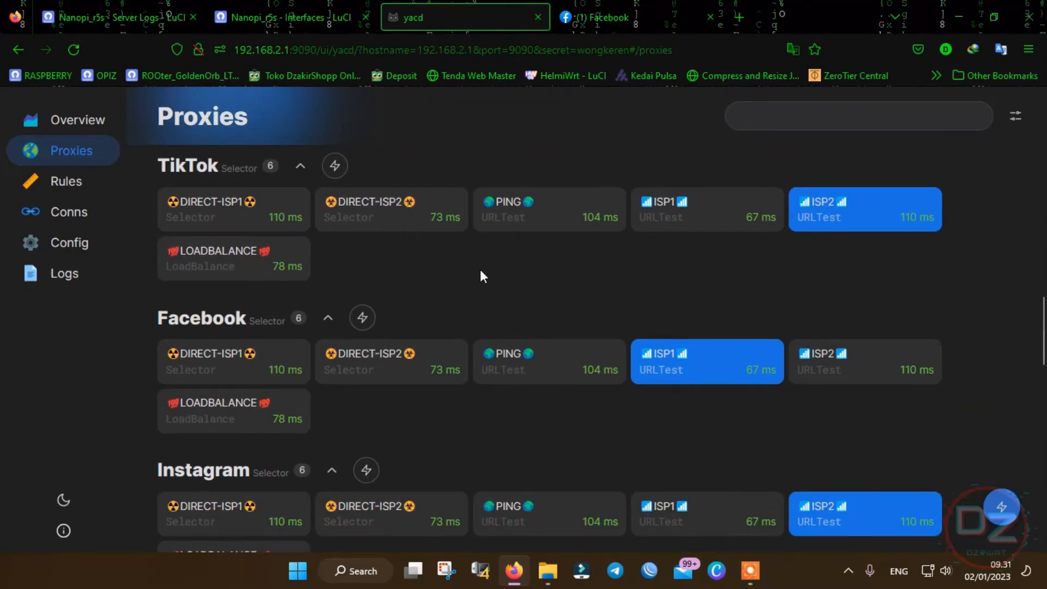
Try PING for the TikTok group, returning it to ISP2
{"action": "scroll", "coordinate": [397, 225], "scroll_direction": "down", "scroll_amount": 1}
{"action": "scroll", "coordinate": [545, 240], "scroll_direction": "up", "scroll_amount": 1}
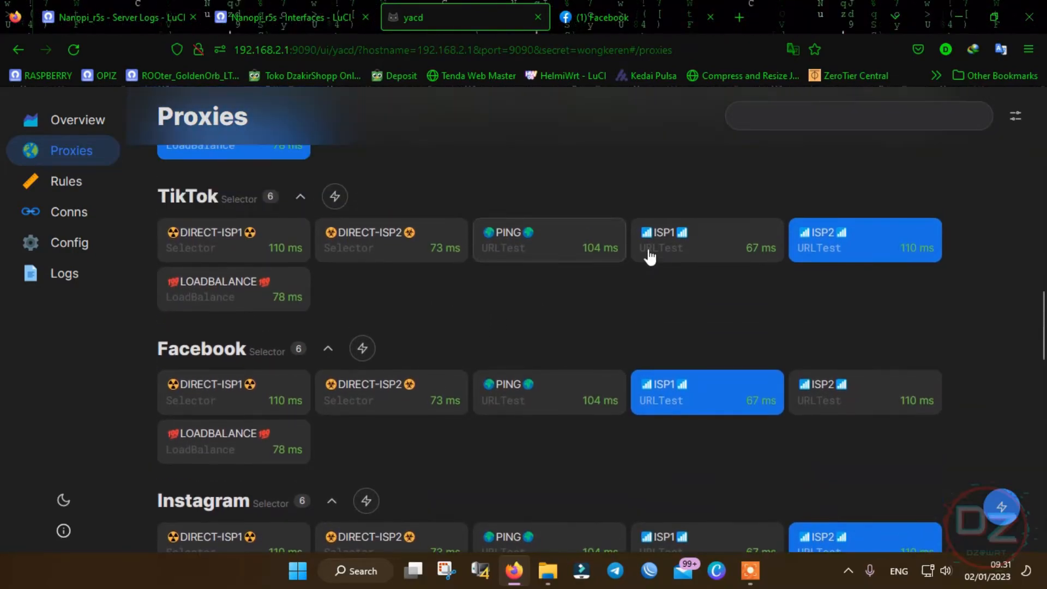
{"action": "left_click", "coordinate": [547, 250]}
{"action": "left_click", "coordinate": [816, 242]}
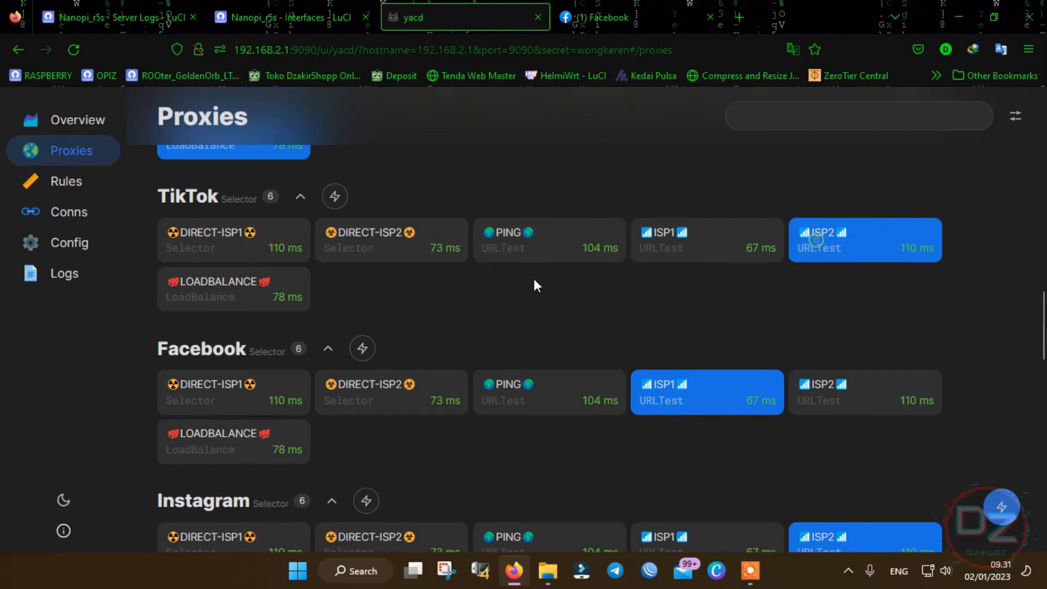
Examine the selected proxies of the Facebook, Instagram, YouTube and MAXstream groups
{"action": "scroll", "coordinate": [355, 257], "scroll_direction": "down", "scroll_amount": 1}
{"action": "scroll", "coordinate": [381, 267], "scroll_direction": "down", "scroll_amount": 4}
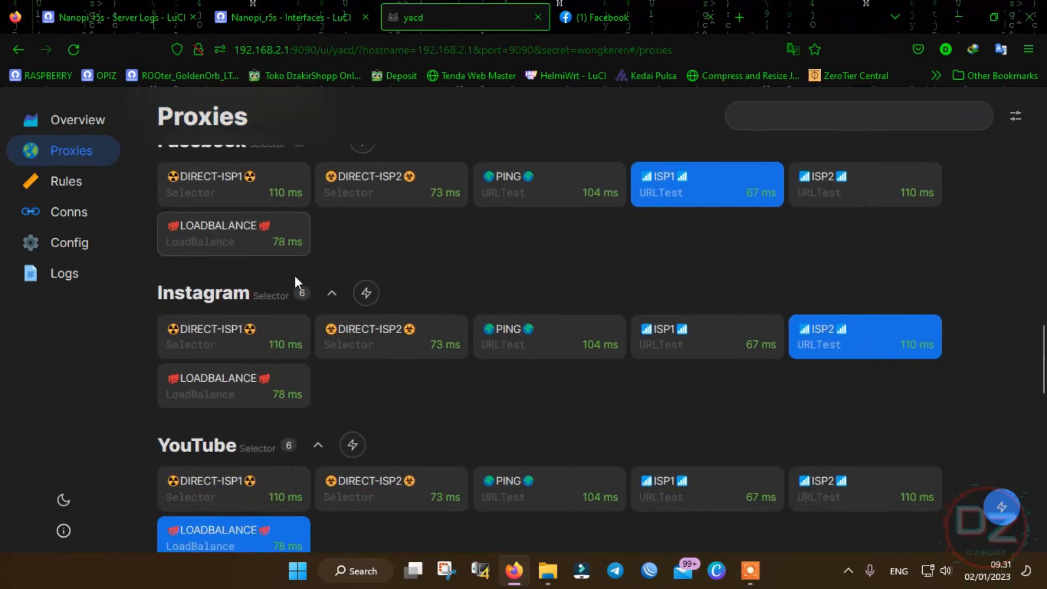
{"action": "scroll", "coordinate": [283, 266], "scroll_direction": "down", "scroll_amount": 1}
{"action": "scroll", "coordinate": [299, 264], "scroll_direction": "down", "scroll_amount": 1}
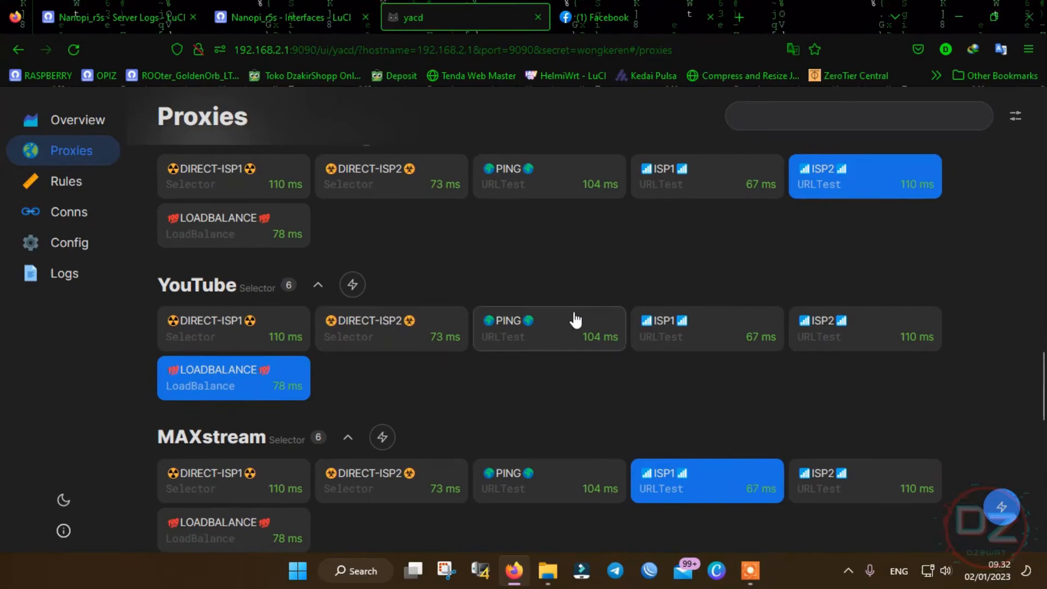
{"action": "scroll", "coordinate": [292, 250], "scroll_direction": "down", "scroll_amount": 1}
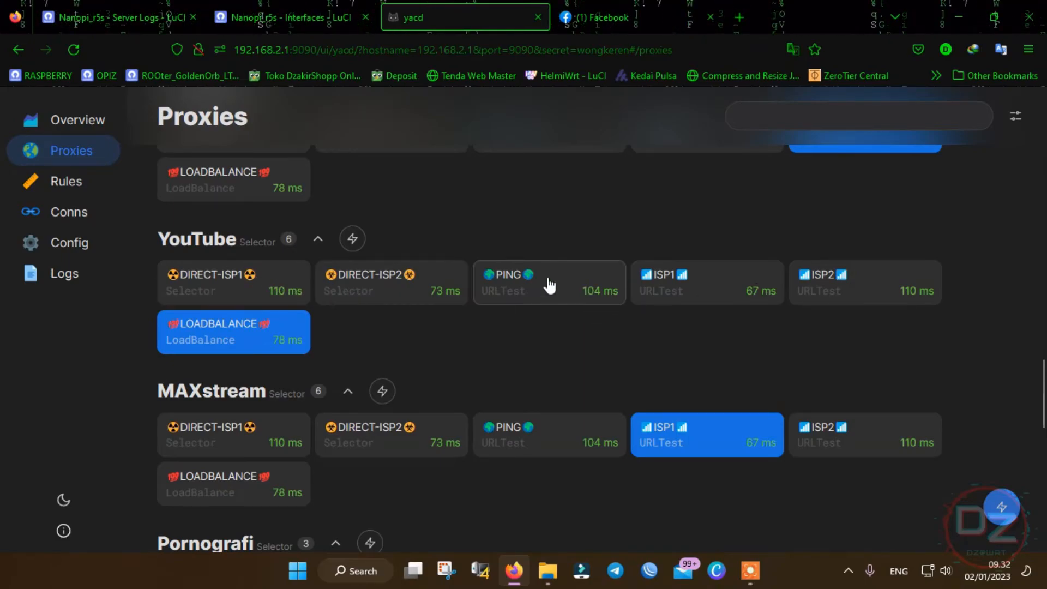
{"action": "scroll", "coordinate": [240, 267], "scroll_direction": "down", "scroll_amount": 1}
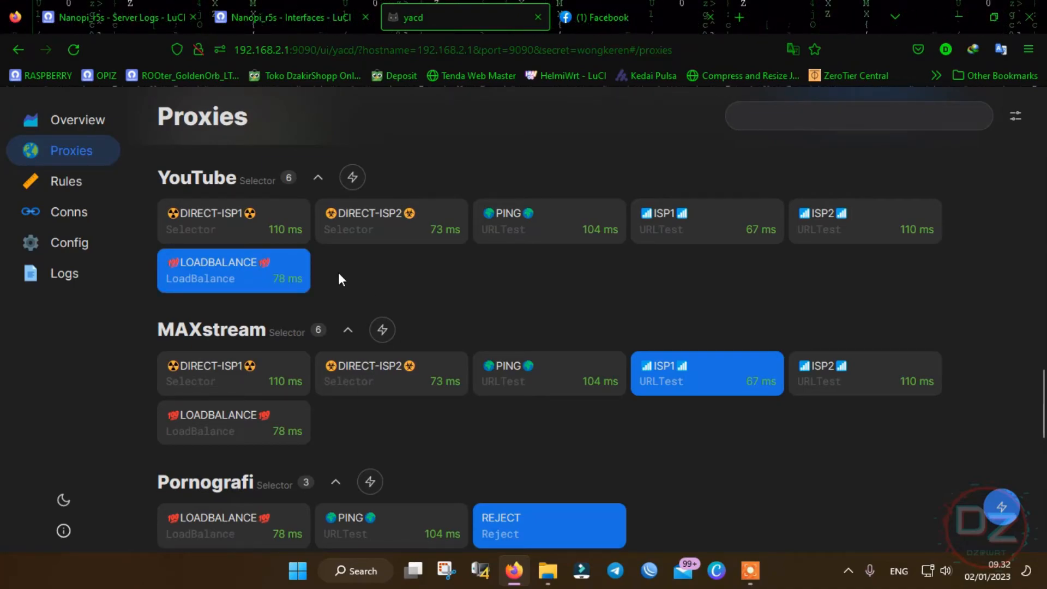
Examine the Pornografi group's LOADBALANCE, PING and REJECT options and which one is selected
{"action": "scroll", "coordinate": [382, 278], "scroll_direction": "down", "scroll_amount": 1}
{"action": "scroll", "coordinate": [492, 296], "scroll_direction": "down", "scroll_amount": 1}
{"action": "scroll", "coordinate": [480, 298], "scroll_direction": "down", "scroll_amount": 2}
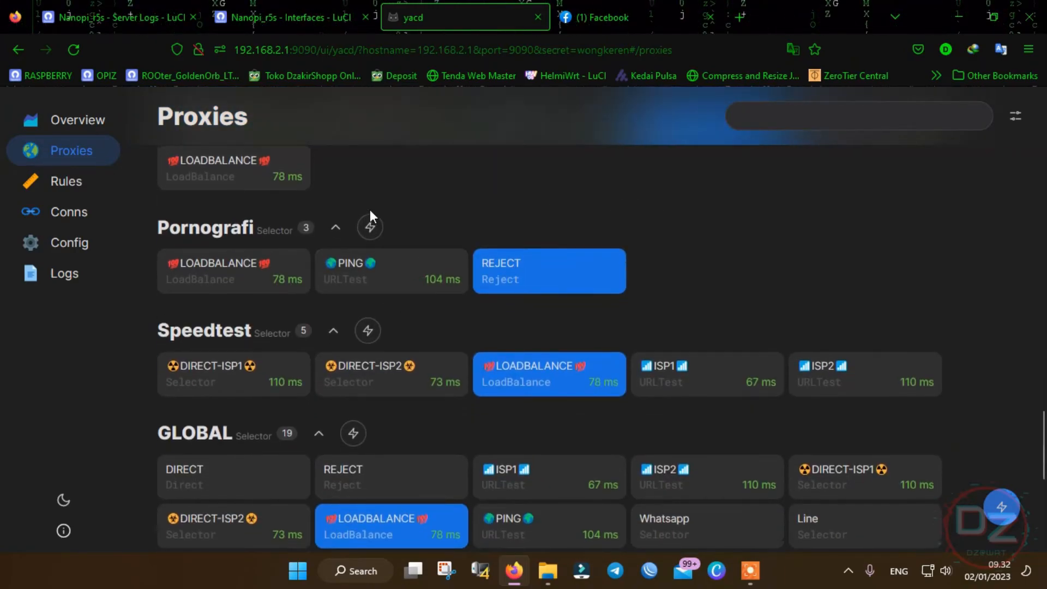
{"action": "scroll", "coordinate": [370, 210], "scroll_direction": "up", "scroll_amount": 1}
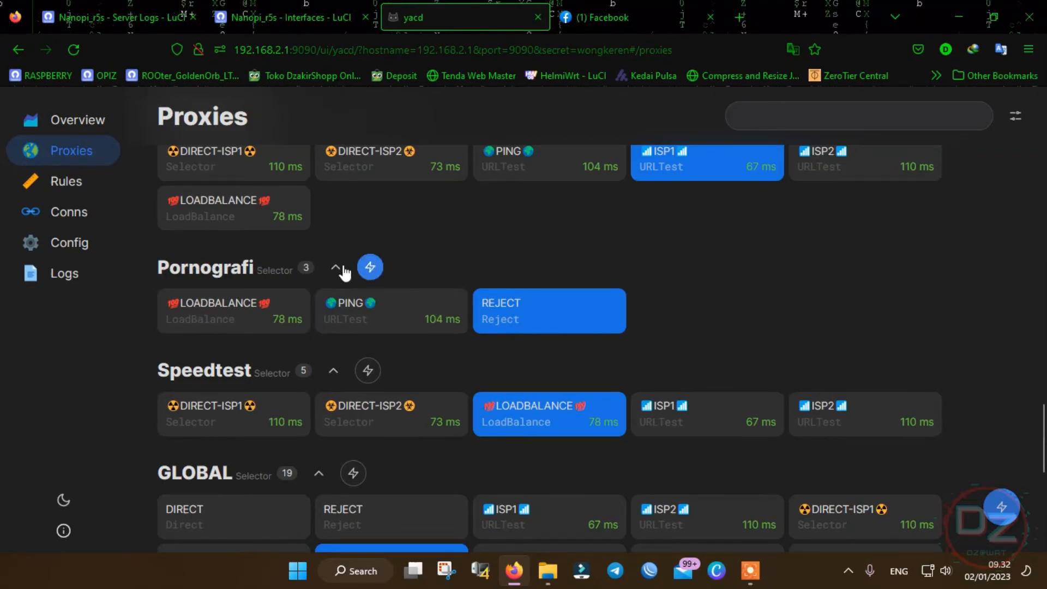
{"action": "scroll", "coordinate": [223, 322], "scroll_direction": "up", "scroll_amount": 1}
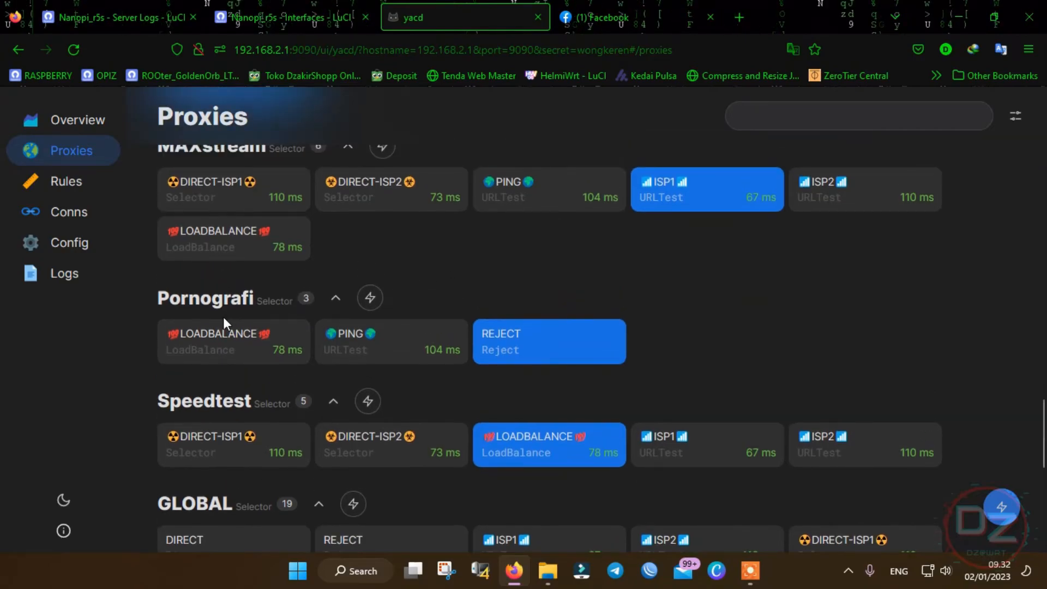
{"action": "scroll", "coordinate": [448, 286], "scroll_direction": "down", "scroll_amount": 1}
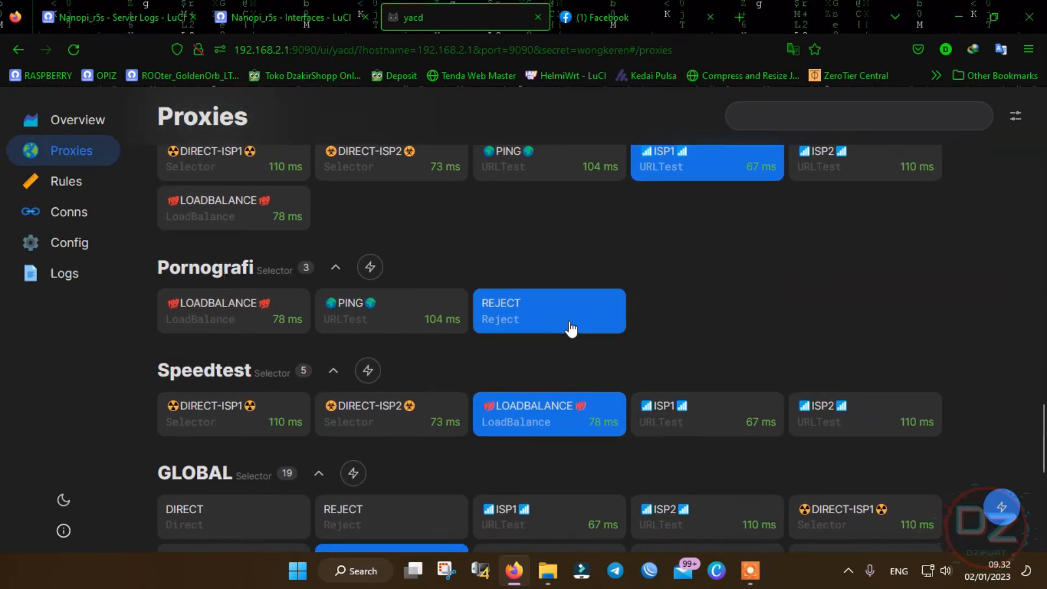
{"action": "scroll", "coordinate": [568, 313], "scroll_direction": "down", "scroll_amount": 1}
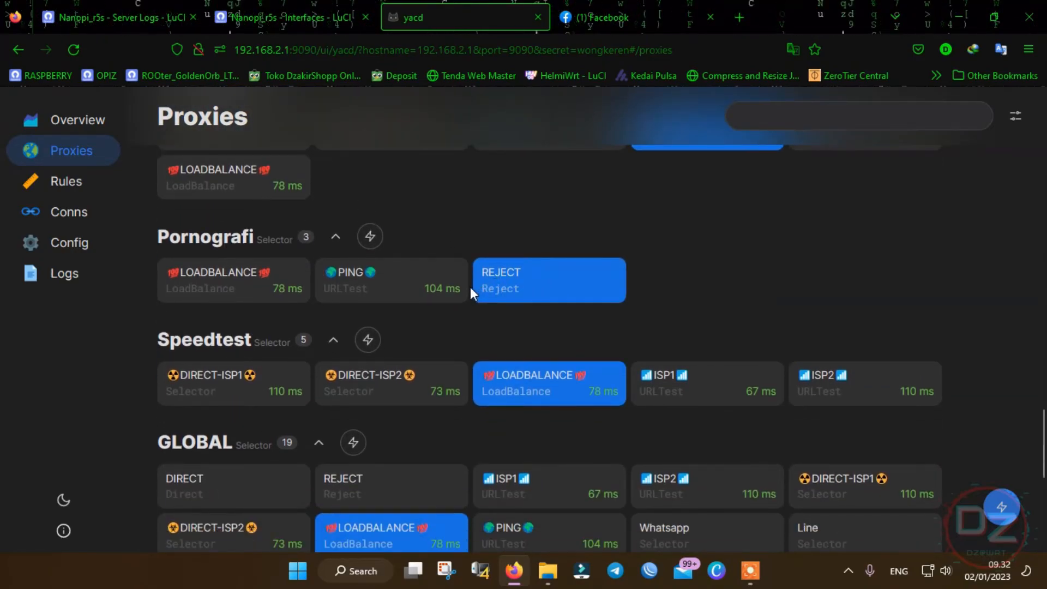
{"action": "scroll", "coordinate": [484, 285], "scroll_direction": "down", "scroll_amount": 1}
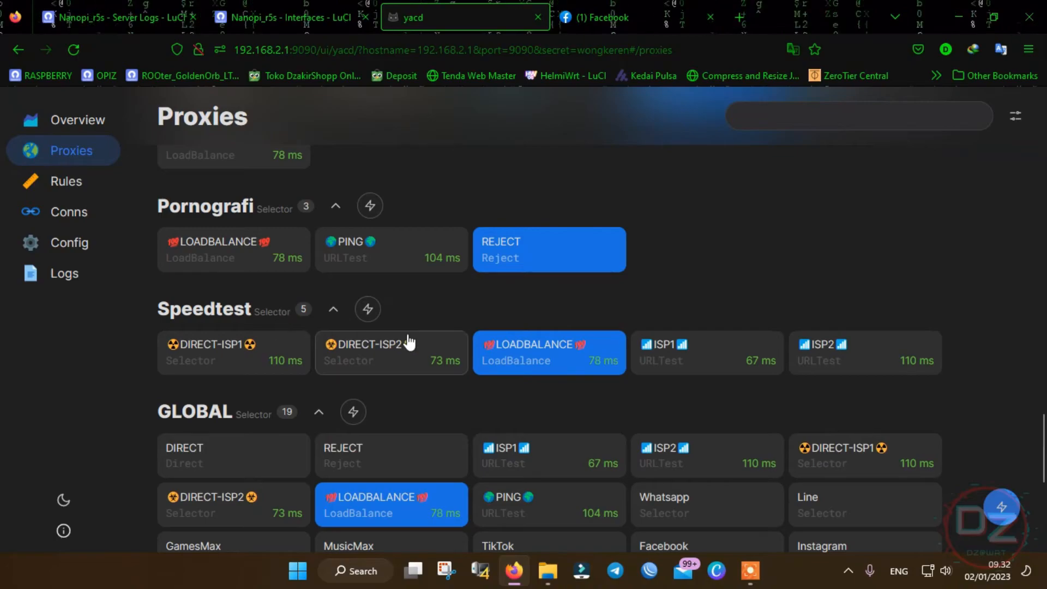
Review the Speedtest and GLOBAL groups and set the Speedtest group to DIRECT-ISP1
{"action": "scroll", "coordinate": [413, 267], "scroll_direction": "down", "scroll_amount": 1}
{"action": "scroll", "coordinate": [460, 280], "scroll_direction": "down", "scroll_amount": 1}
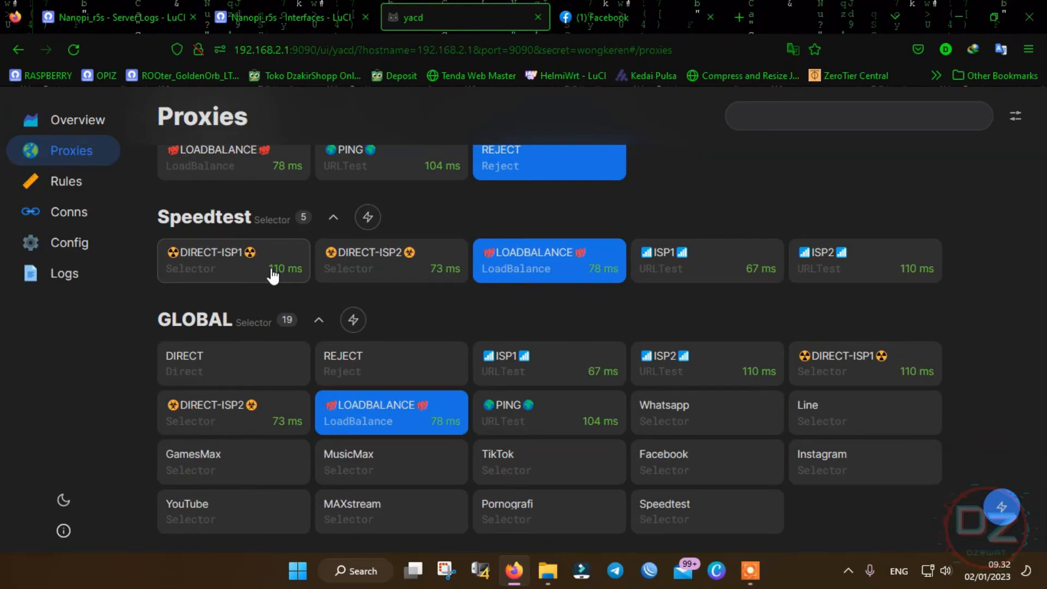
{"action": "scroll", "coordinate": [266, 277], "scroll_direction": "up", "scroll_amount": 1}
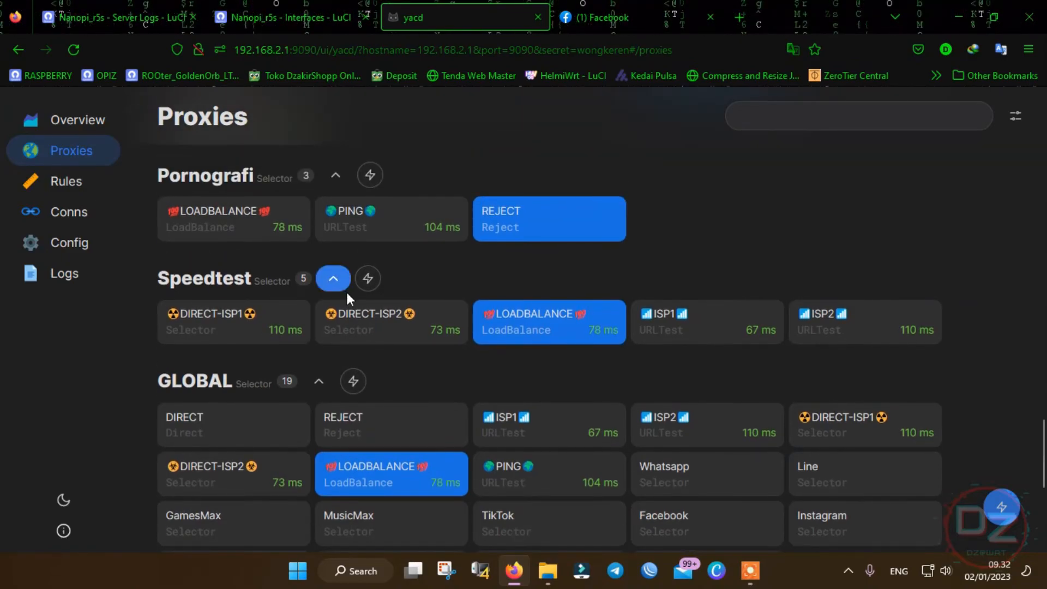
{"action": "left_click", "coordinate": [233, 338]}
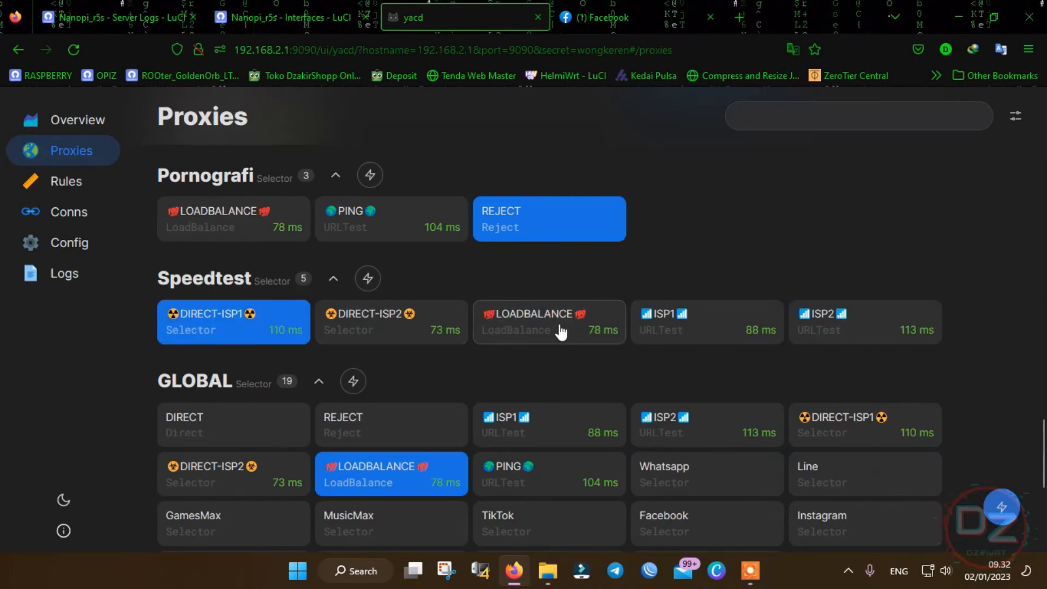
Try DIRECT-ISP2 and ISP1 for the Speedtest group, settling on LOADBALANCE
{"action": "left_click", "coordinate": [416, 334]}
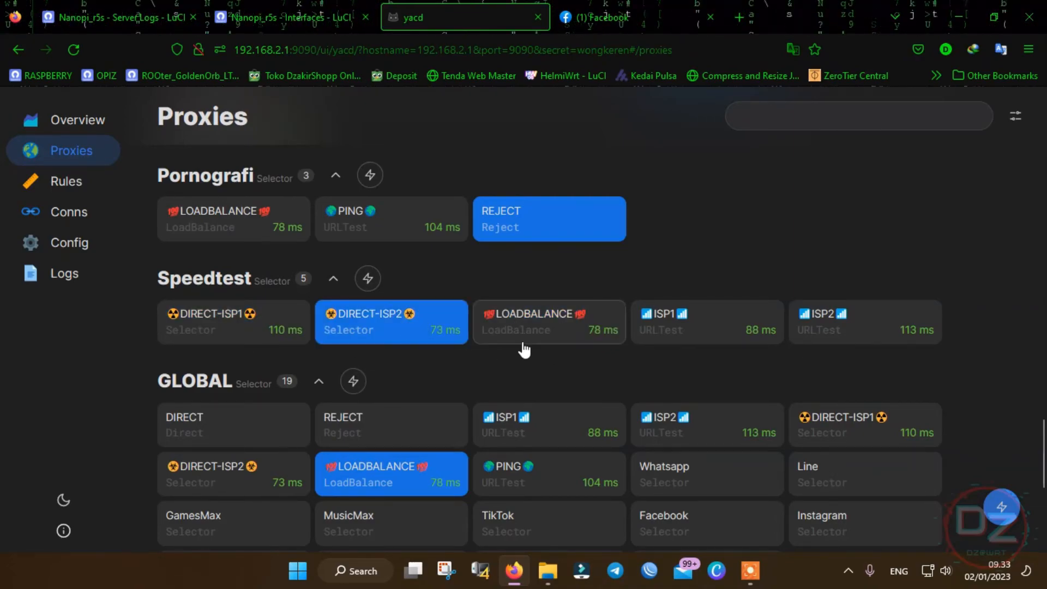
{"action": "left_click", "coordinate": [537, 331]}
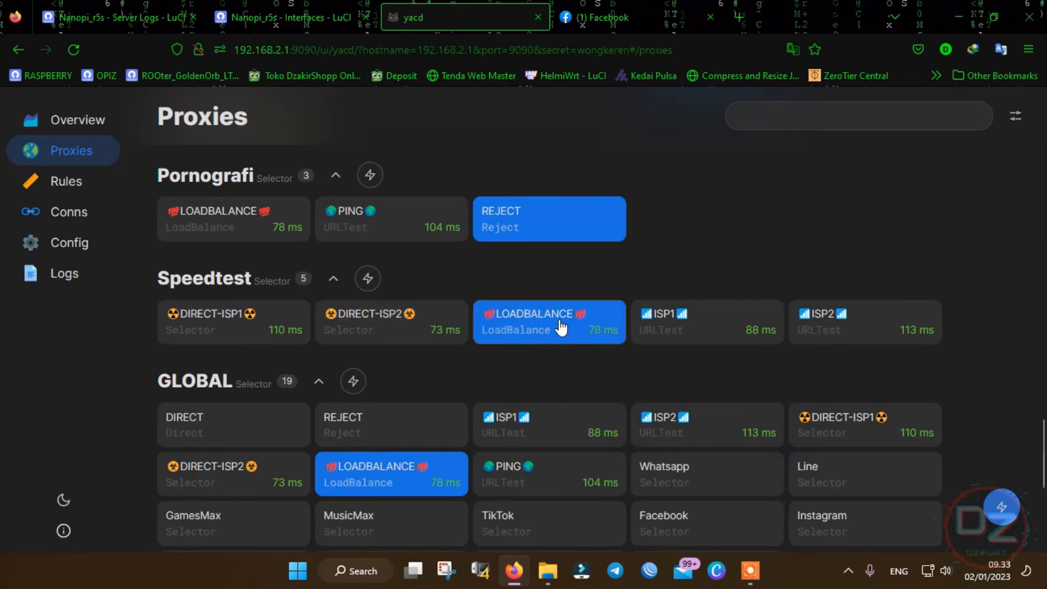
{"action": "scroll", "coordinate": [546, 328], "scroll_direction": "down", "scroll_amount": 1}
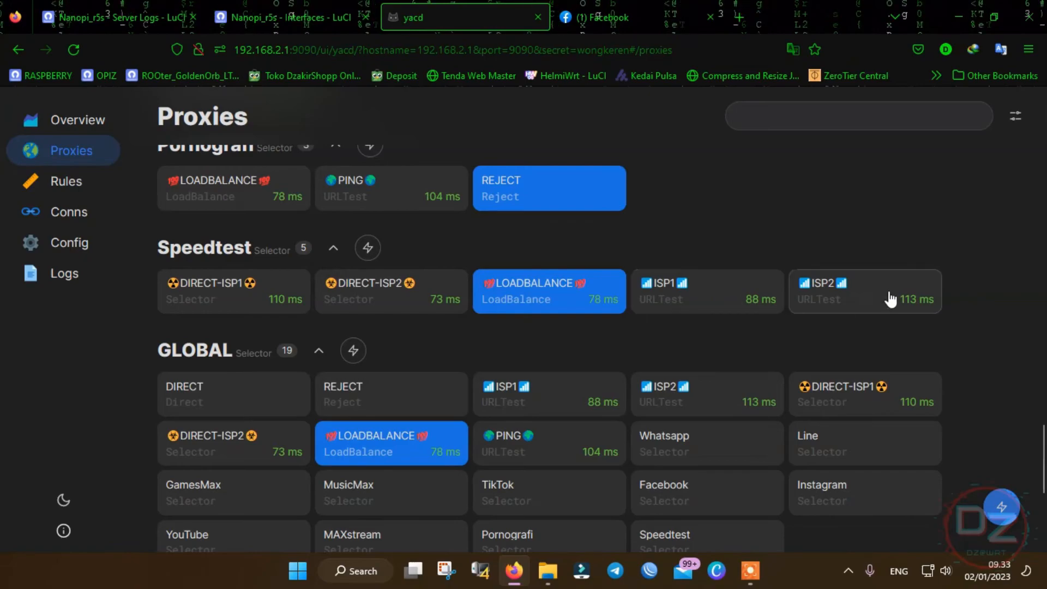
{"action": "left_click", "coordinate": [697, 309]}
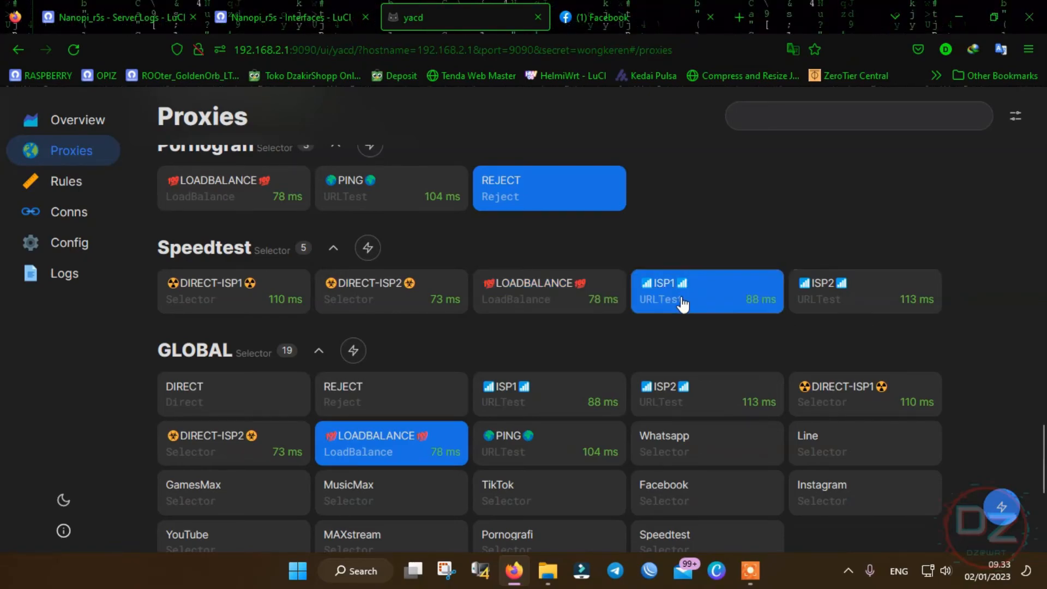
{"action": "left_click", "coordinate": [570, 301]}
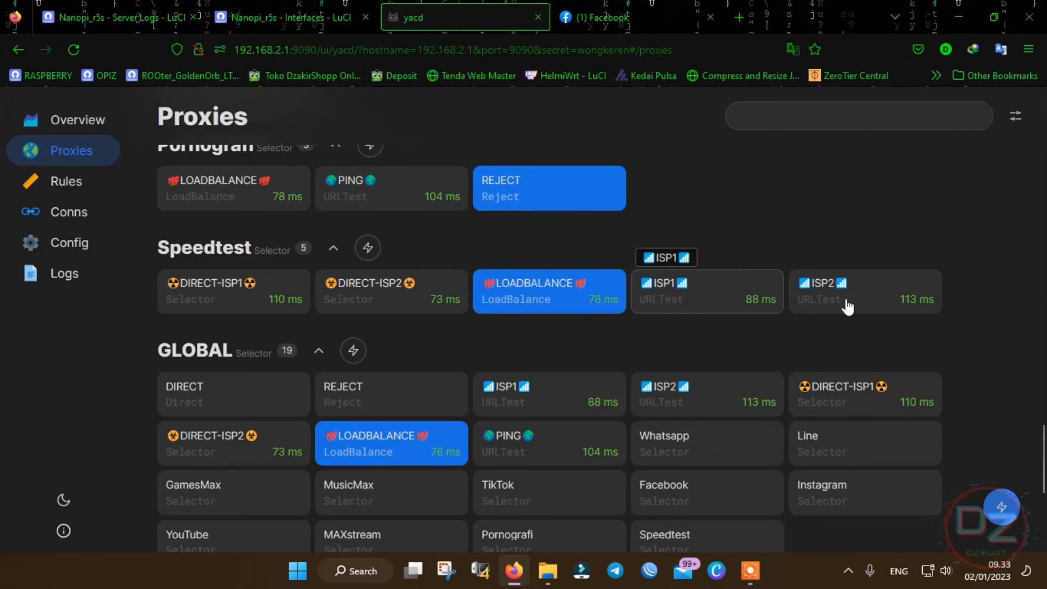
Run the latency test on the GLOBAL group and review its members' delays
{"action": "scroll", "coordinate": [456, 286], "scroll_direction": "down", "scroll_amount": 1}
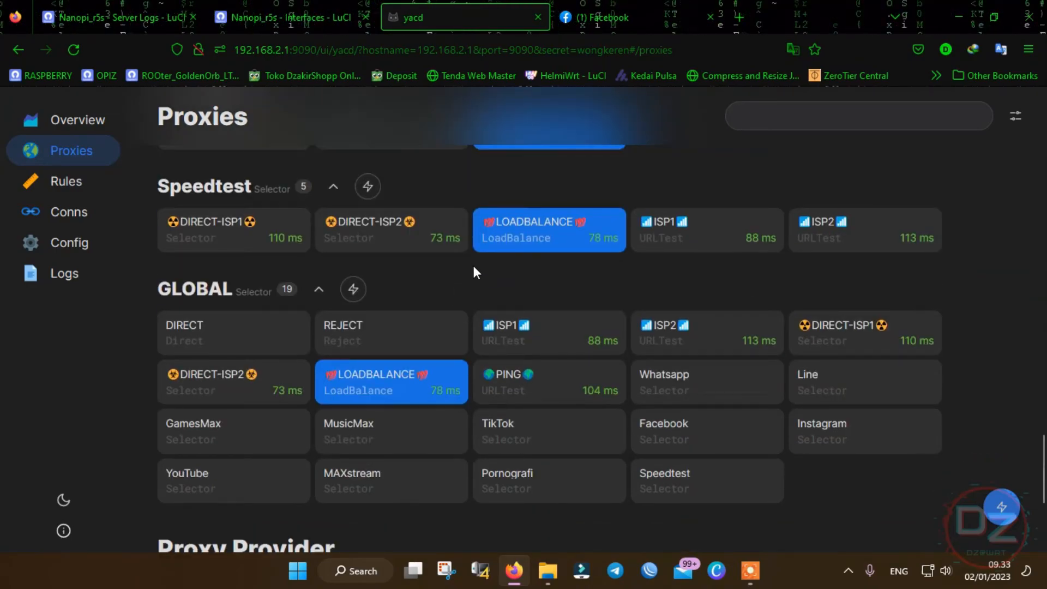
{"action": "scroll", "coordinate": [472, 266], "scroll_direction": "down", "scroll_amount": 1}
{"action": "left_click", "coordinate": [360, 249]}
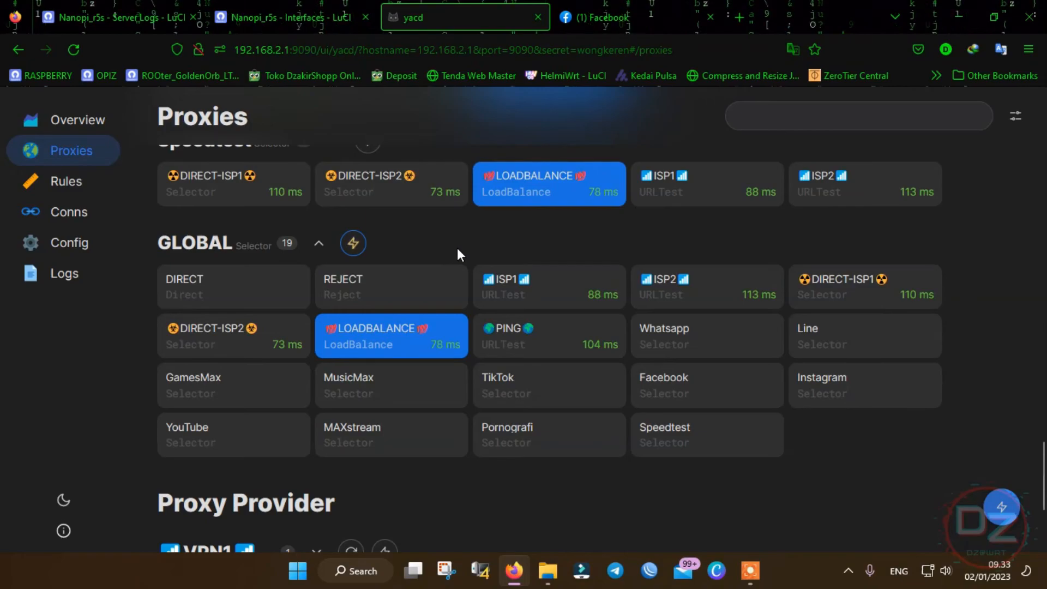
{"action": "scroll", "coordinate": [521, 413], "scroll_direction": "down", "scroll_amount": 1}
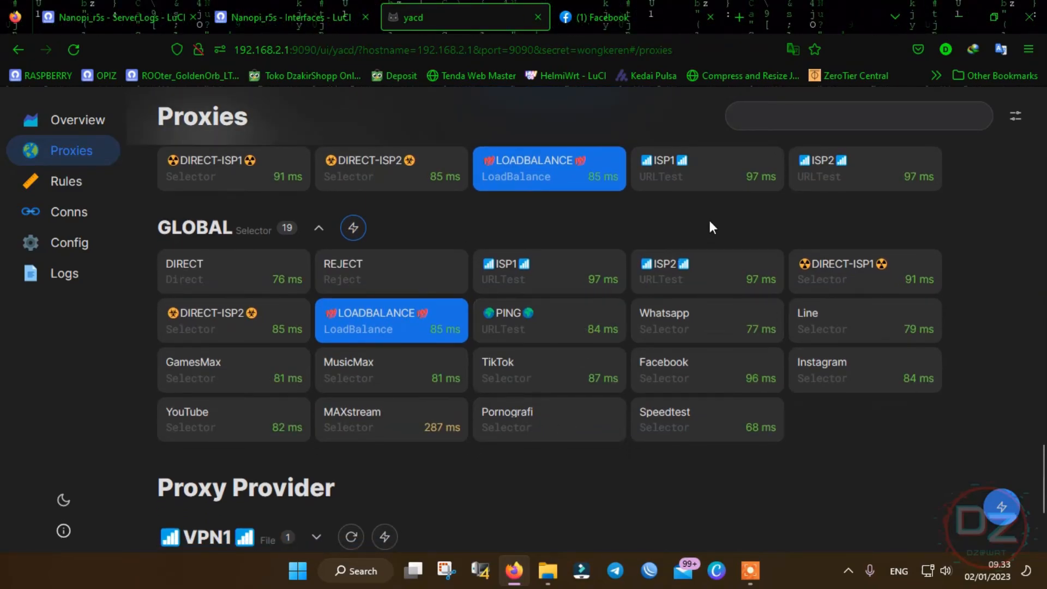
{"action": "scroll", "coordinate": [672, 256], "scroll_direction": "up", "scroll_amount": 1}
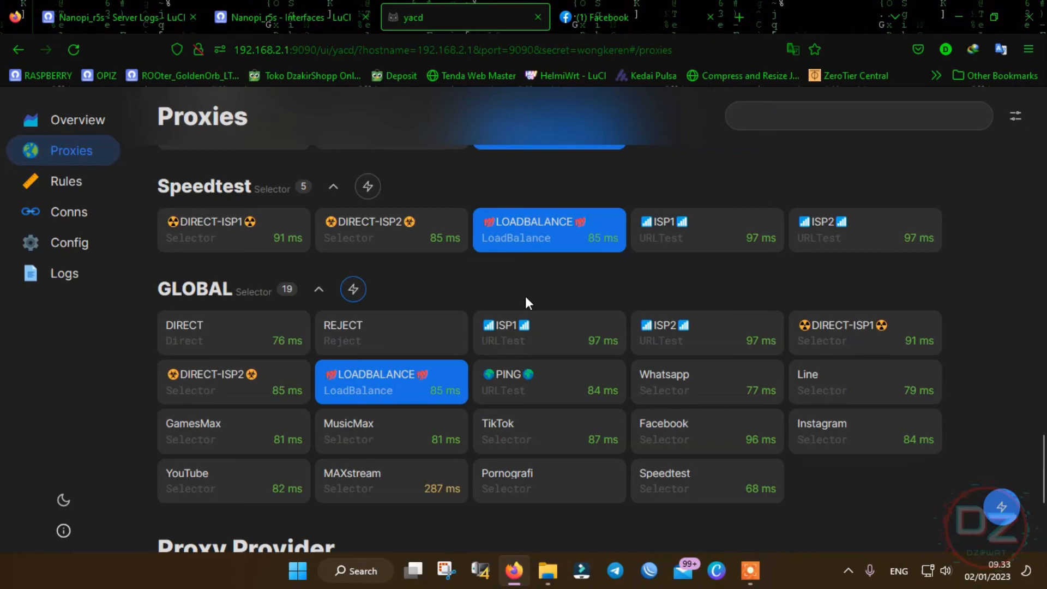
{"action": "scroll", "coordinate": [522, 297], "scroll_direction": "down", "scroll_amount": 1}
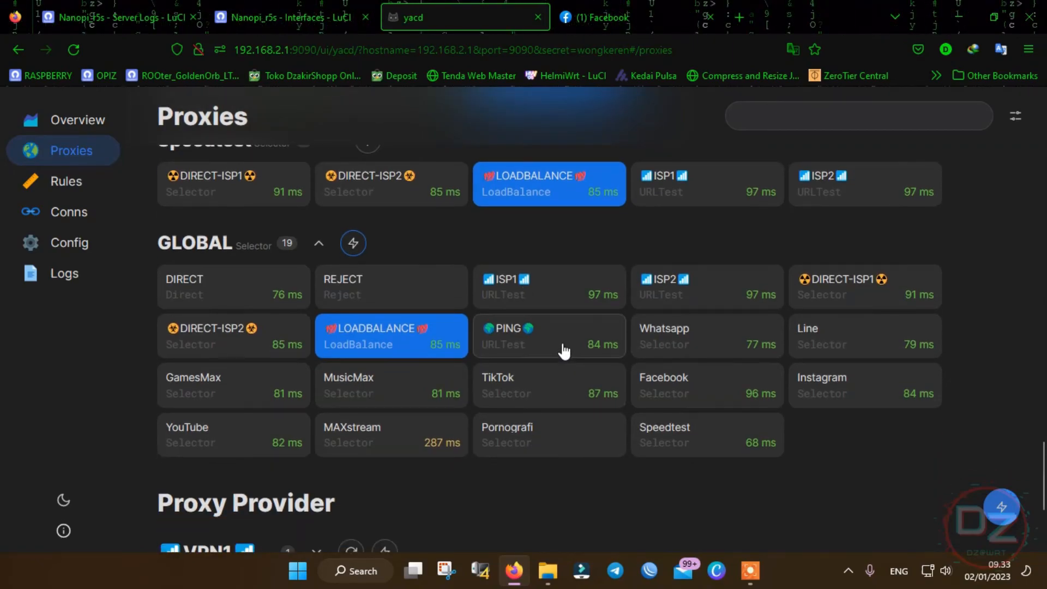
Try PING, LOADBALANCE and ISP2 for the GLOBAL group, settling on ISP1
{"action": "left_click", "coordinate": [558, 347]}
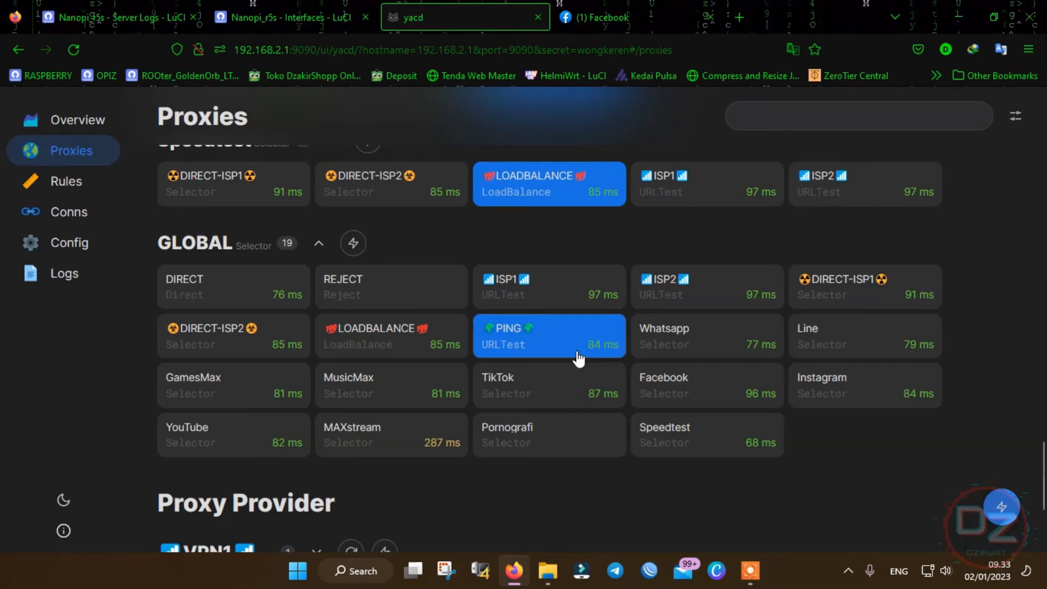
{"action": "left_click", "coordinate": [434, 328]}
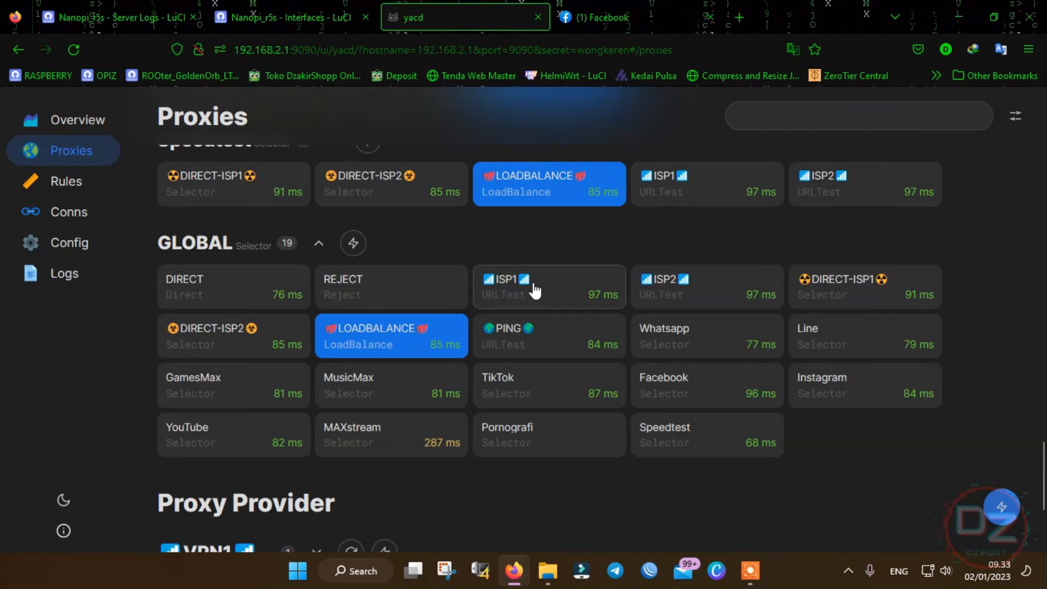
{"action": "scroll", "coordinate": [573, 311], "scroll_direction": "up", "scroll_amount": 1}
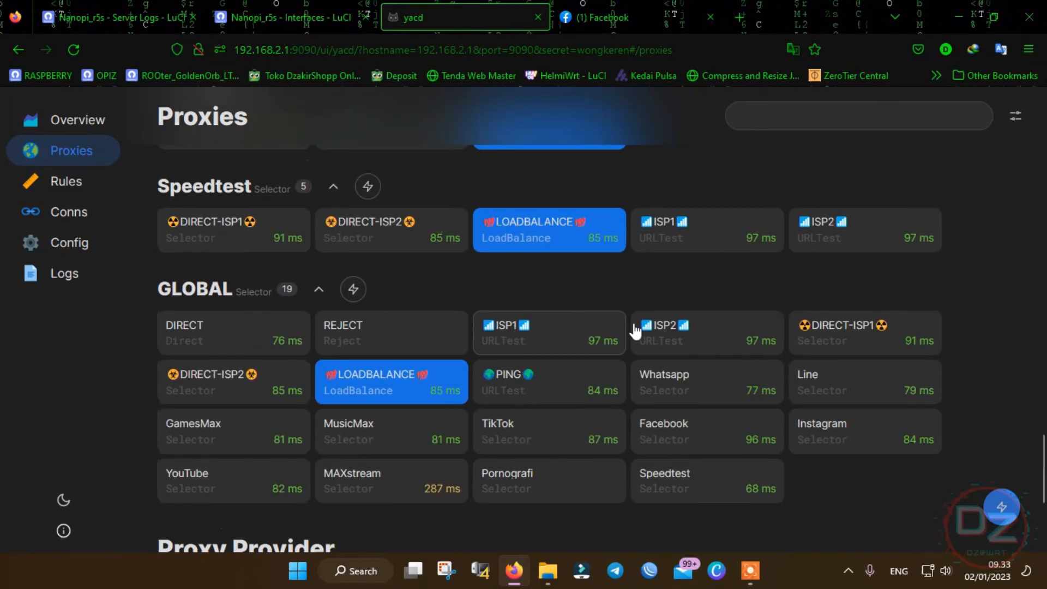
{"action": "left_click", "coordinate": [683, 343]}
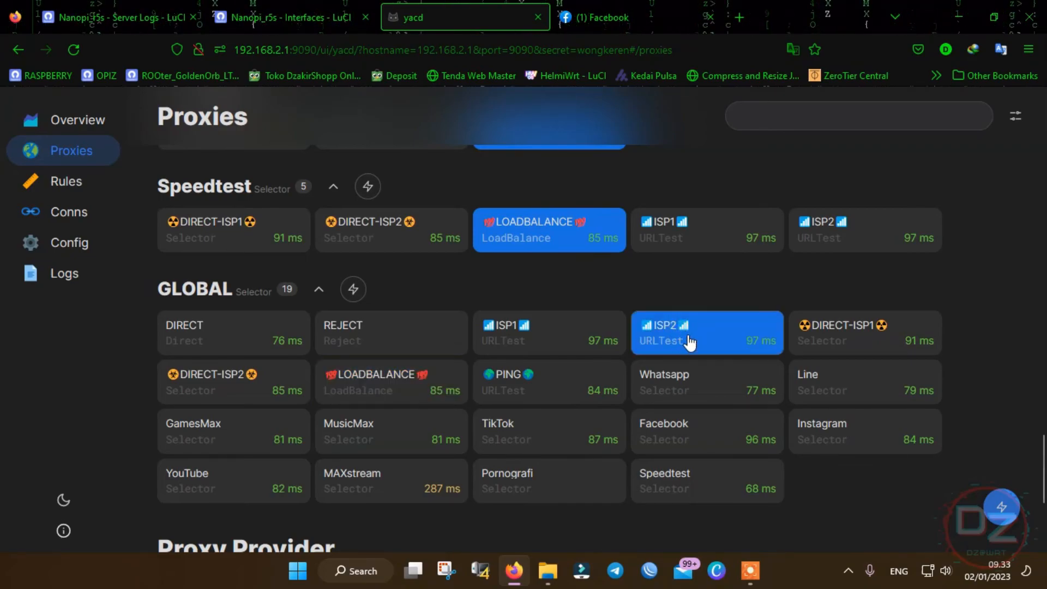
{"action": "left_click", "coordinate": [568, 335]}
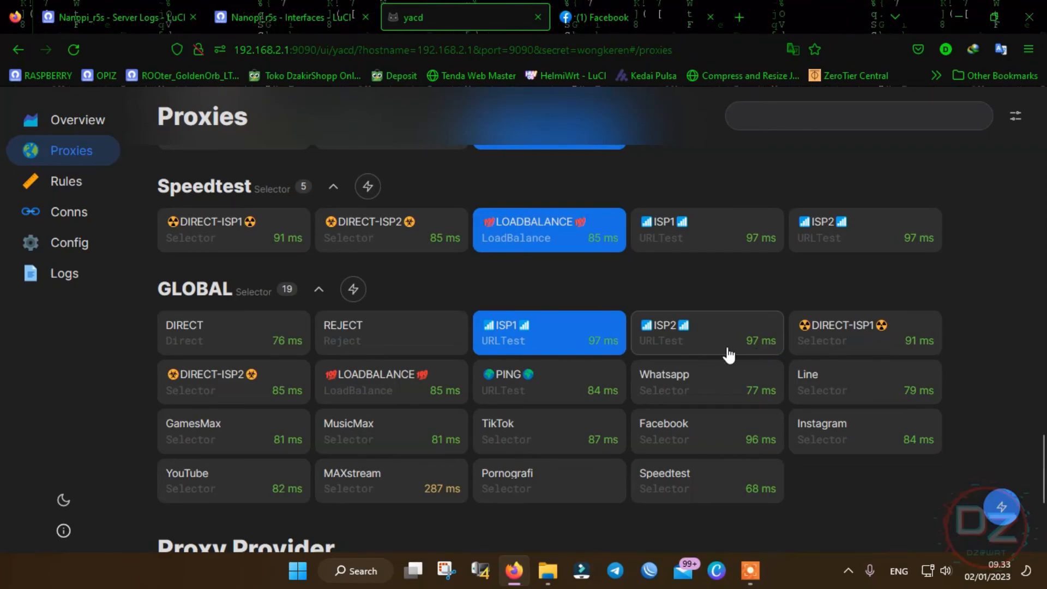
Expand the VPN2 and VPN1 proxy providers to show their proxies
{"action": "scroll", "coordinate": [739, 371], "scroll_direction": "up", "scroll_amount": 1}
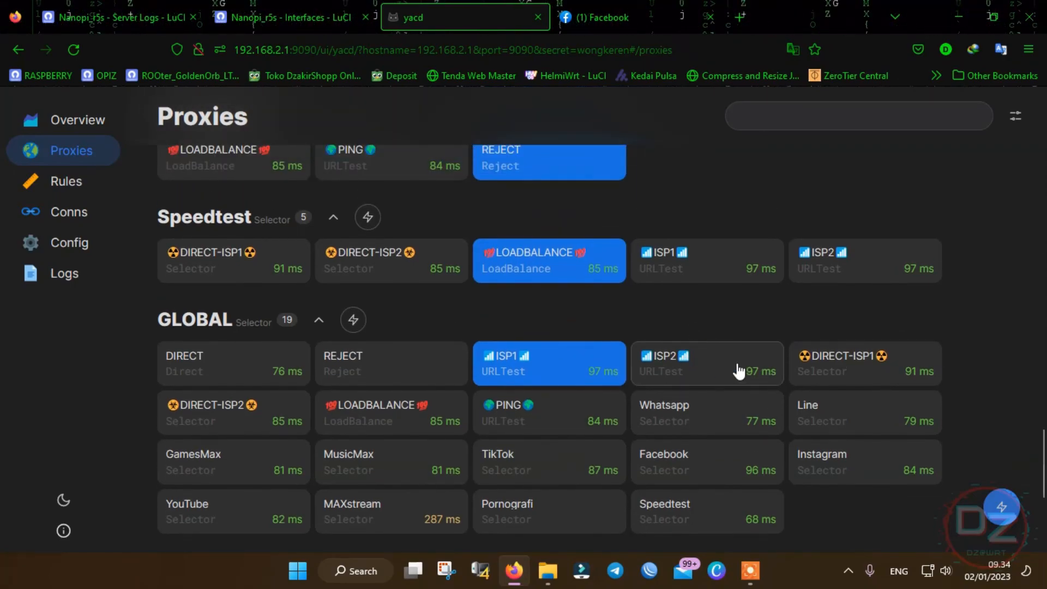
{"action": "scroll", "coordinate": [374, 322], "scroll_direction": "up", "scroll_amount": 2}
{"action": "scroll", "coordinate": [347, 357], "scroll_direction": "down", "scroll_amount": 2}
{"action": "scroll", "coordinate": [415, 338], "scroll_direction": "down", "scroll_amount": 2}
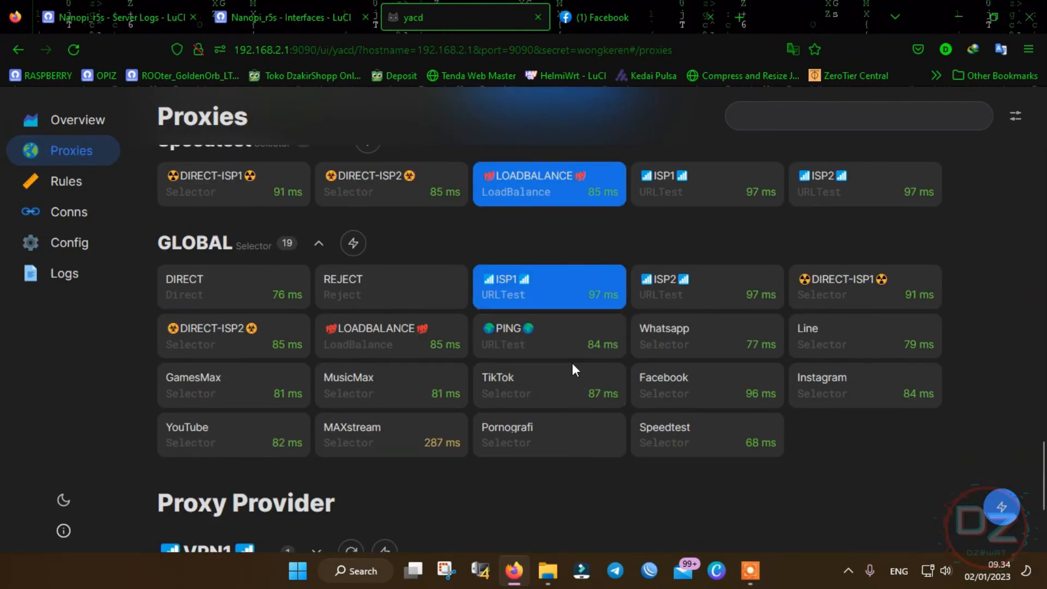
{"action": "scroll", "coordinate": [561, 358], "scroll_direction": "down", "scroll_amount": 4}
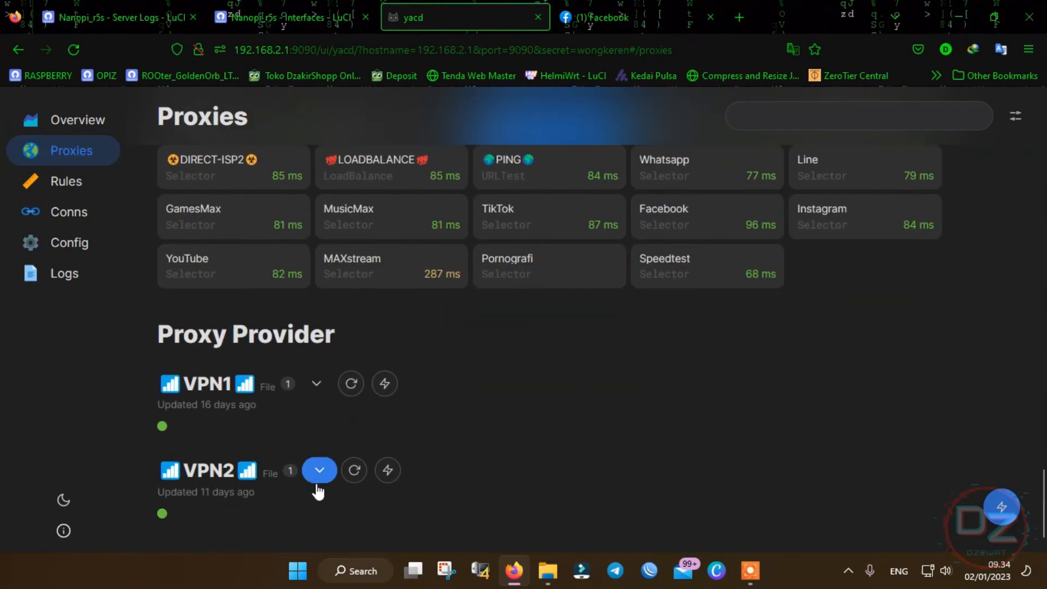
{"action": "left_click", "coordinate": [320, 470]}
{"action": "left_click", "coordinate": [316, 383]}
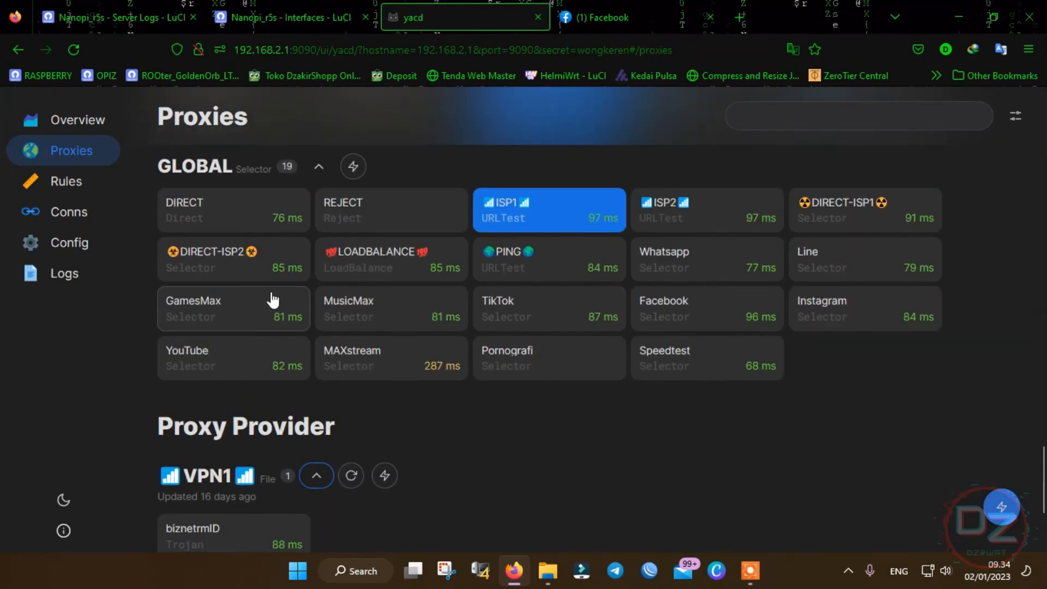
Review the Rules, Connections, Config and Overview pages, checking which chains the active connections use
{"action": "left_click", "coordinate": [62, 182]}
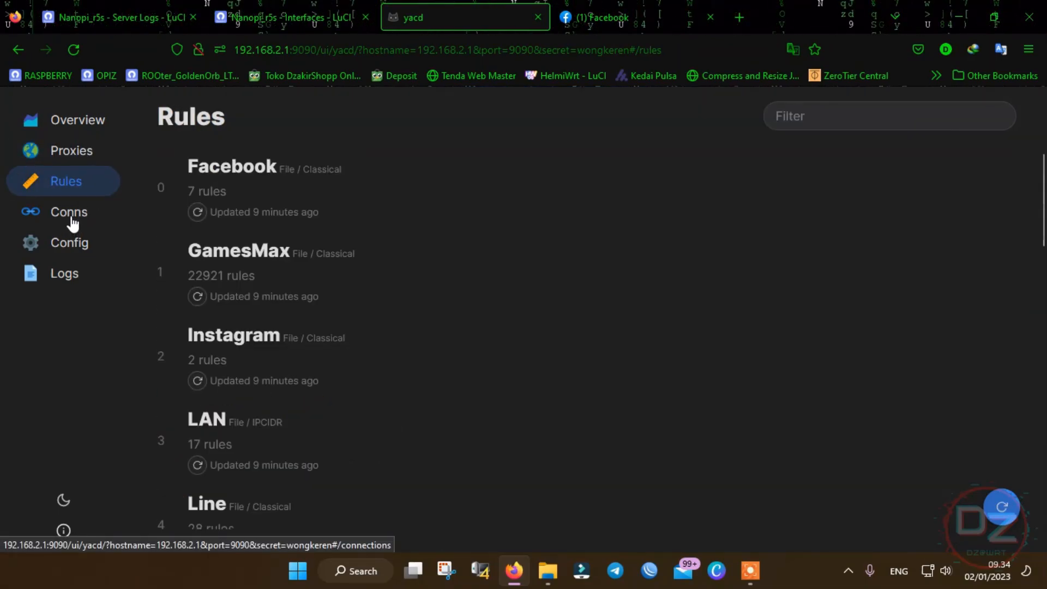
{"action": "left_click", "coordinate": [70, 214]}
{"action": "scroll", "coordinate": [437, 231], "scroll_direction": "down", "scroll_amount": 4}
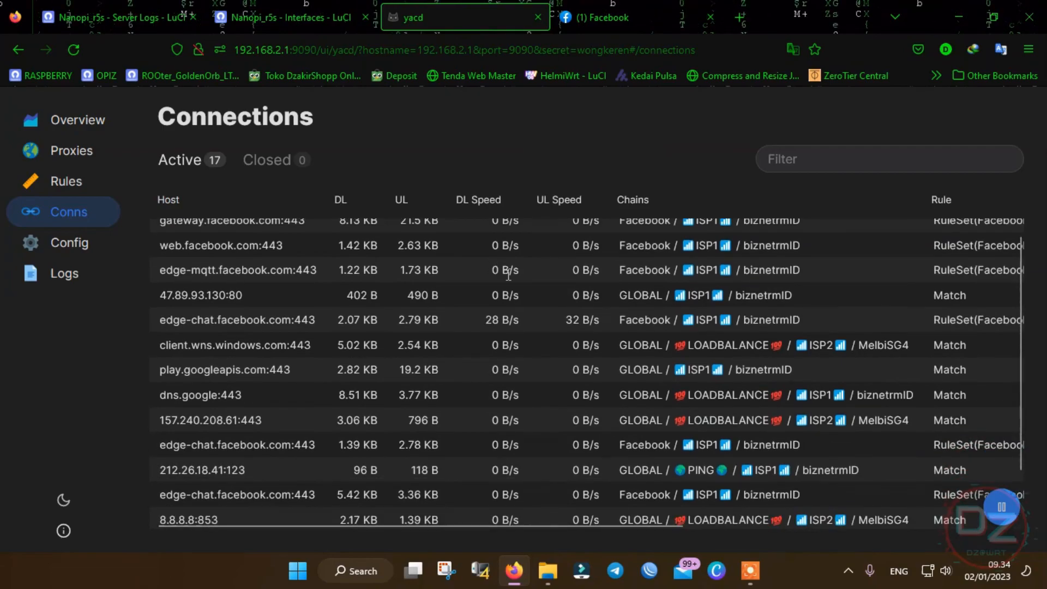
{"action": "scroll", "coordinate": [491, 259], "scroll_direction": "up", "scroll_amount": 3}
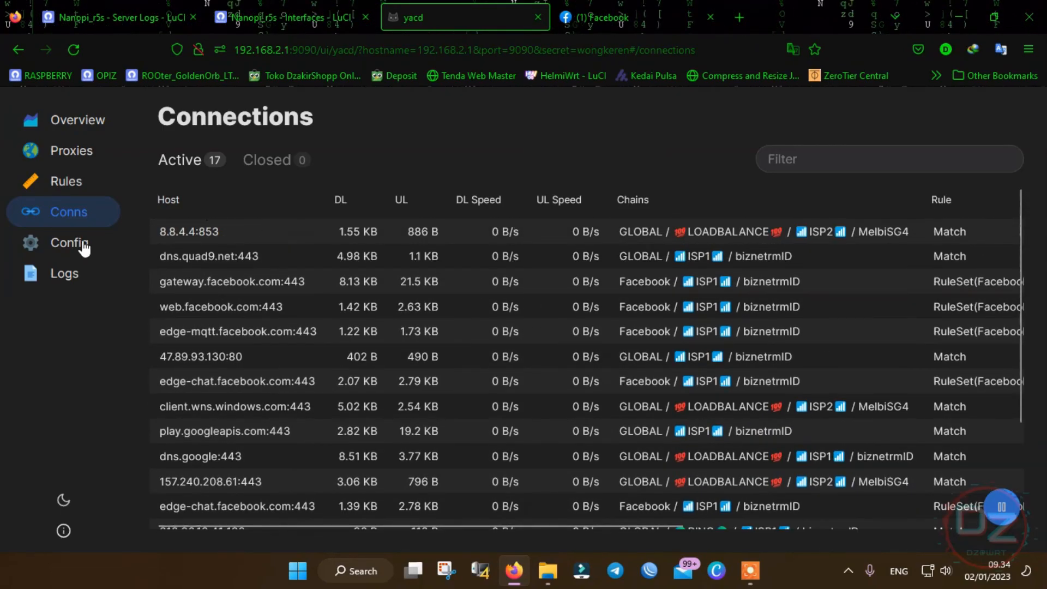
{"action": "left_click", "coordinate": [83, 247]}
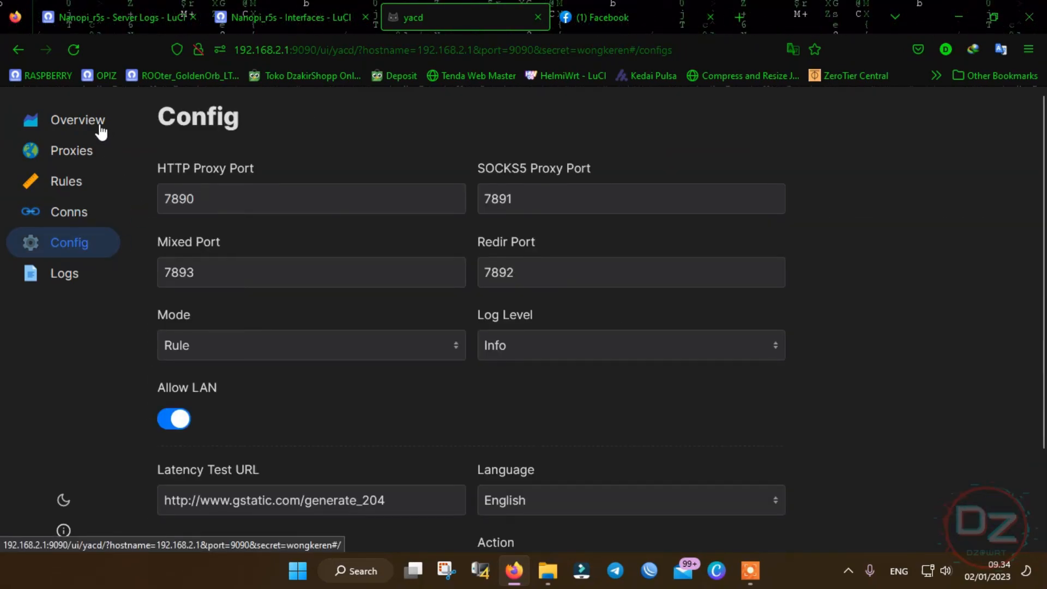
{"action": "left_click", "coordinate": [100, 127]}
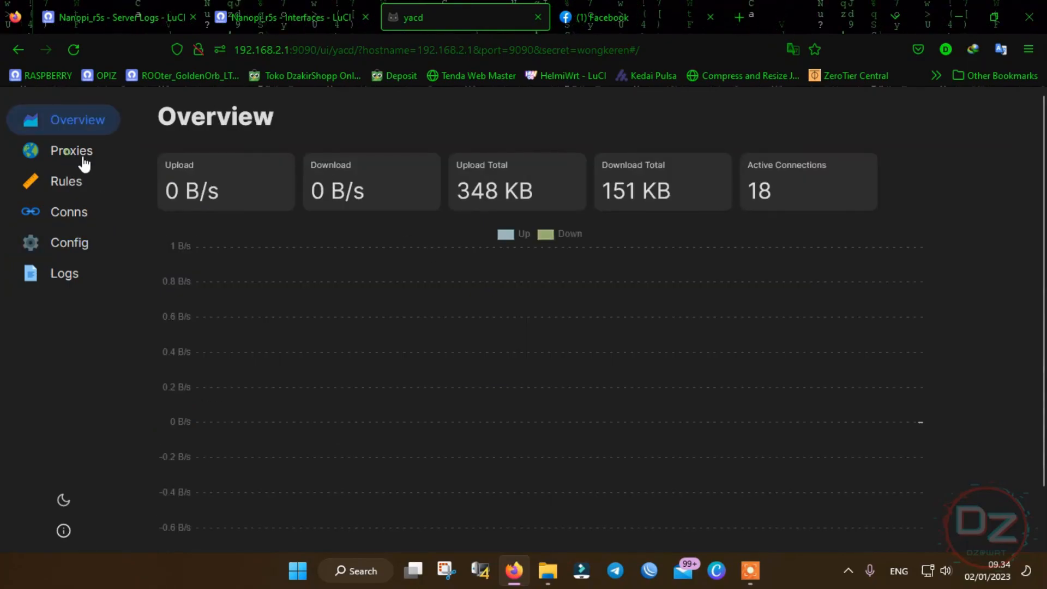
Return to the Proxies page and review the selected proxy of each group from PING to GLOBAL
{"action": "left_click", "coordinate": [84, 161]}
{"action": "scroll", "coordinate": [523, 209], "scroll_direction": "down", "scroll_amount": 2}
{"action": "scroll", "coordinate": [927, 205], "scroll_direction": "down", "scroll_amount": 6}
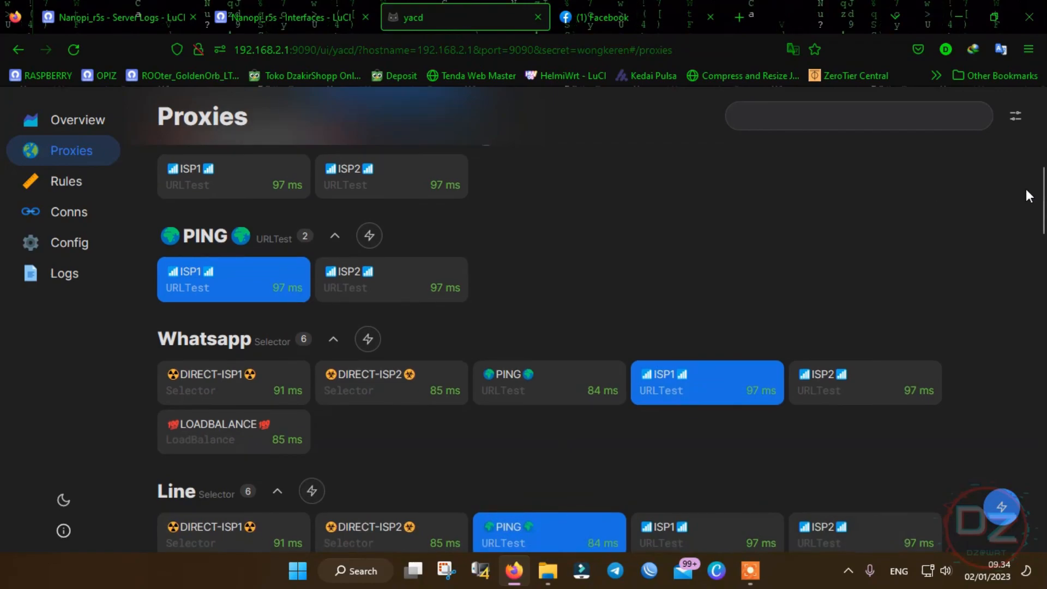
{"action": "left_click_drag", "start_coordinate": [1043, 202], "coordinate": [1035, 281]}
{"action": "left_click_drag", "start_coordinate": [1038, 339], "coordinate": [1038, 466]}
{"action": "scroll", "coordinate": [1038, 466], "scroll_direction": "up", "scroll_amount": 4}
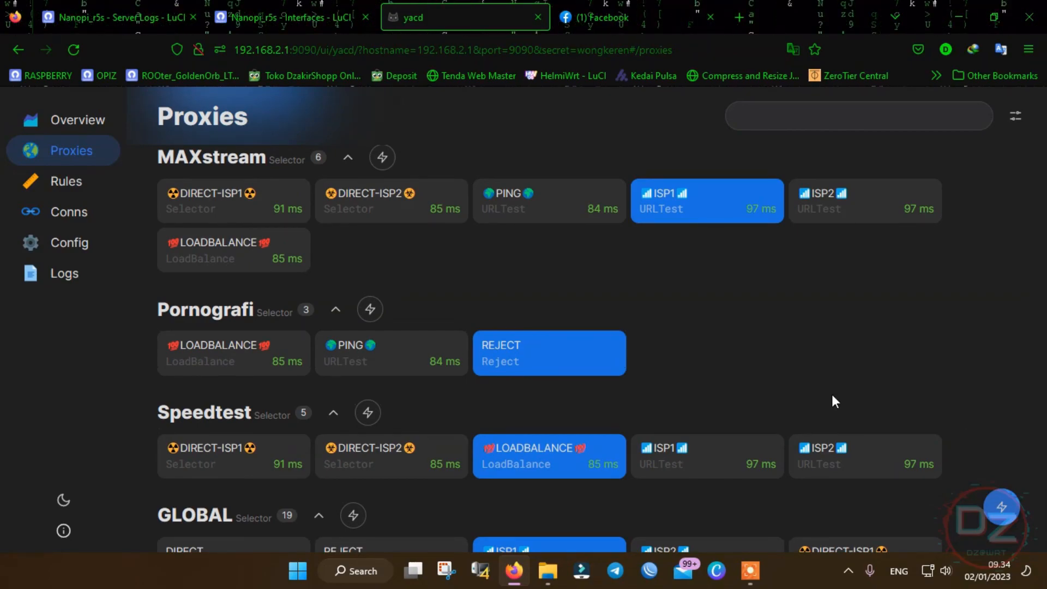
{"action": "scroll", "coordinate": [833, 395], "scroll_direction": "up", "scroll_amount": 7}
{"action": "scroll", "coordinate": [838, 374], "scroll_direction": "up", "scroll_amount": 2}
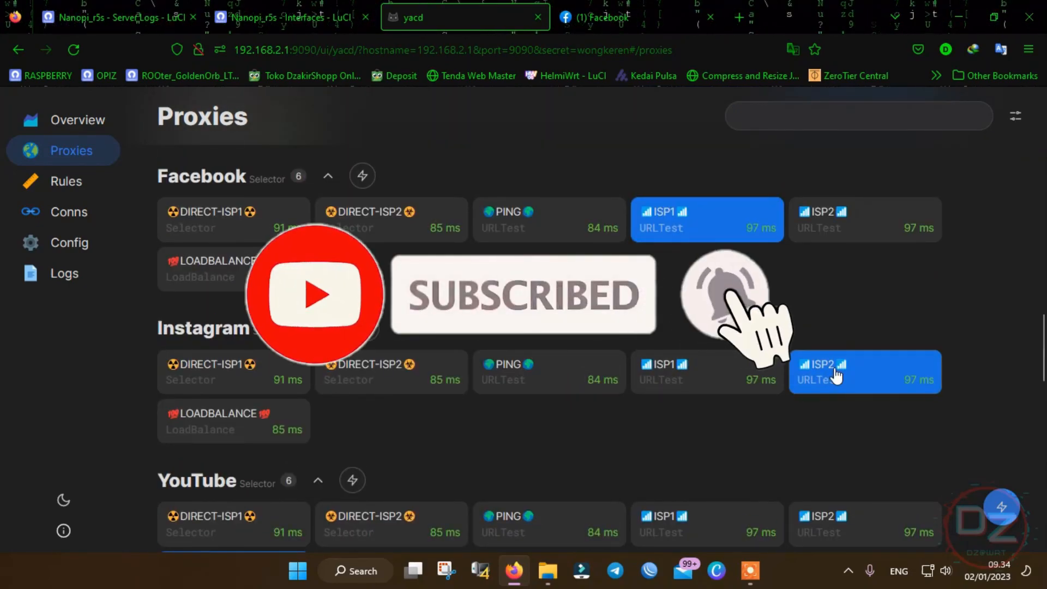
{"action": "scroll", "coordinate": [851, 366], "scroll_direction": "up", "scroll_amount": 2}
{"action": "scroll", "coordinate": [826, 322], "scroll_direction": "up", "scroll_amount": 12}
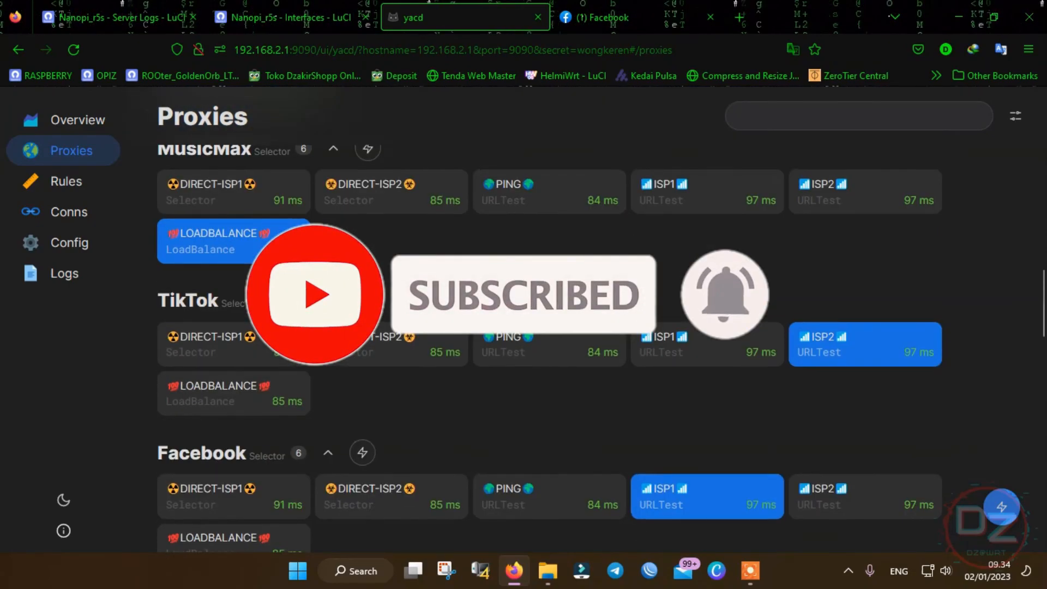